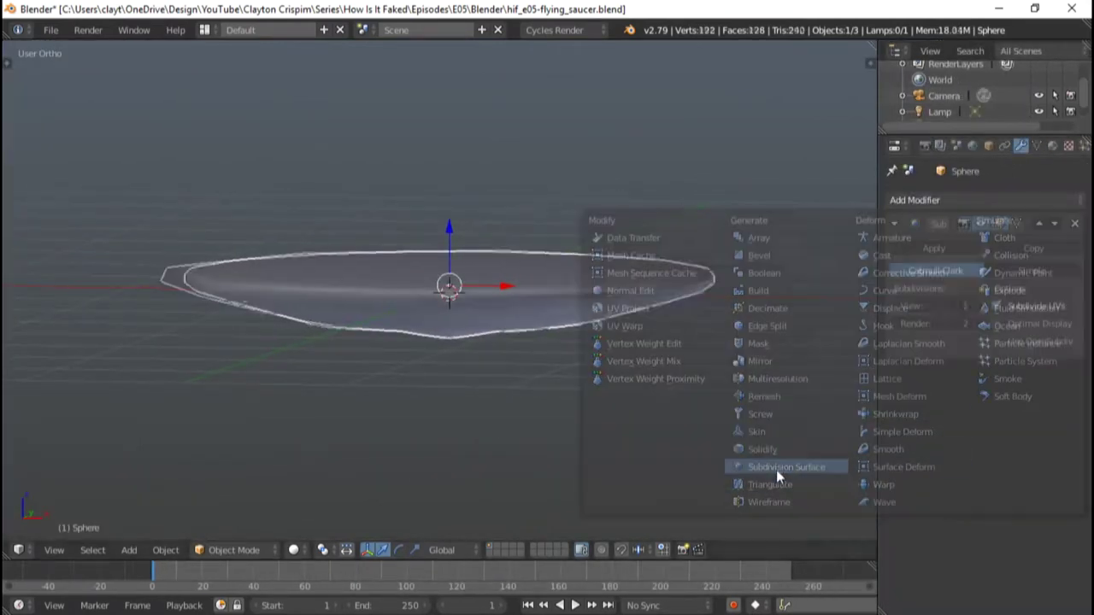
- Add a Subdivision Surface modifier to the saucer with view and render subdivisions of 3, and shade it smooth
left_click(776, 471)
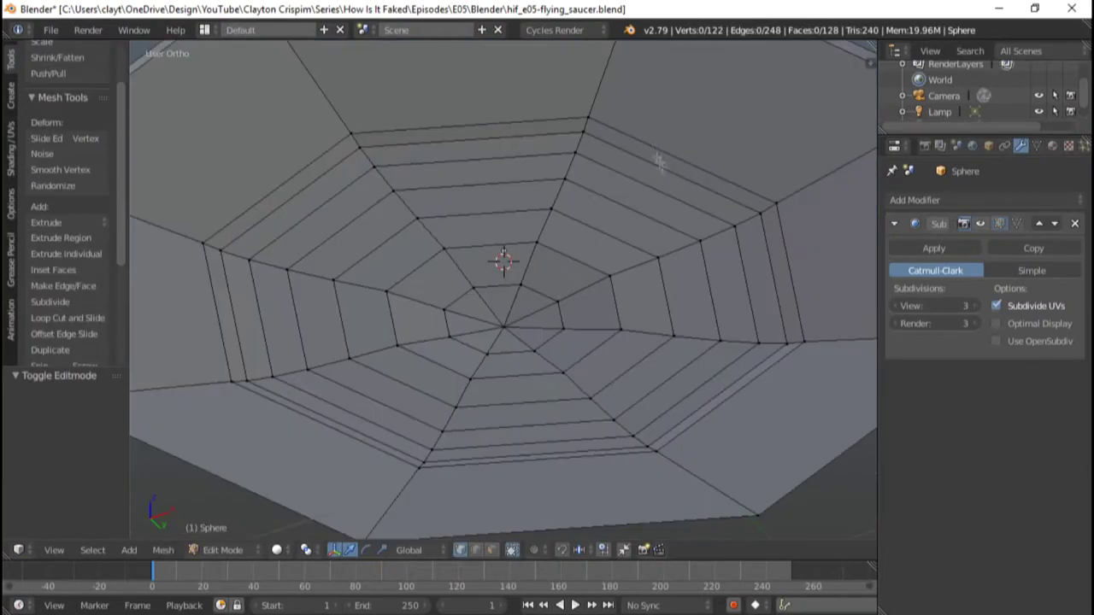
left_click(593, 180, "alt")
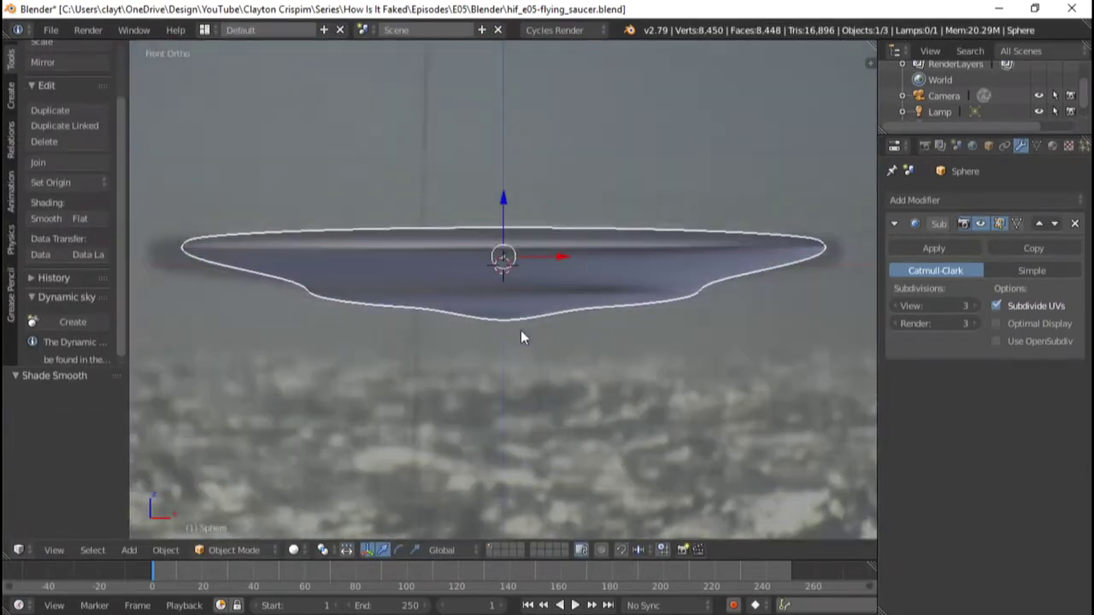
key("t")
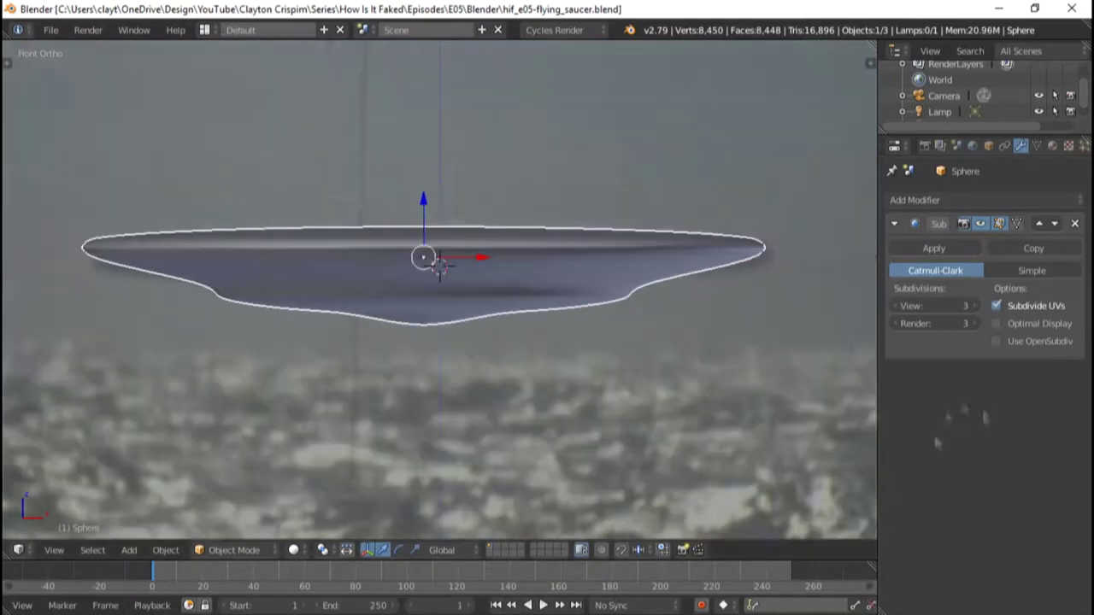
- Add a Displace modifier to the saucer, create a new texture for it, and open that texture's settings
left_click(914, 200)
left_click(859, 309)
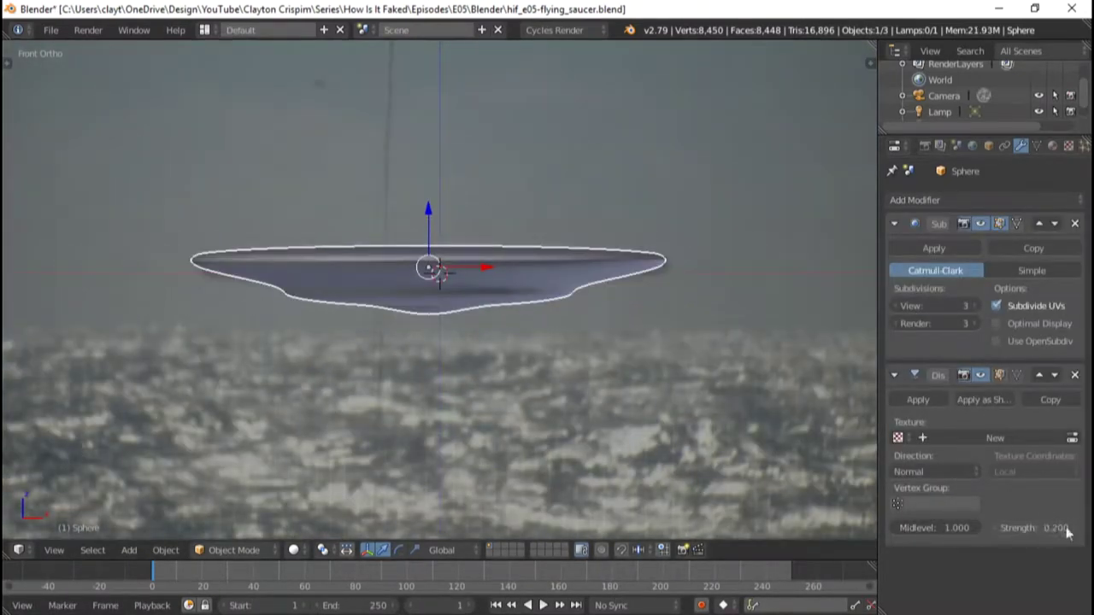
left_click(897, 437)
left_click(769, 276)
left_click(1072, 437)
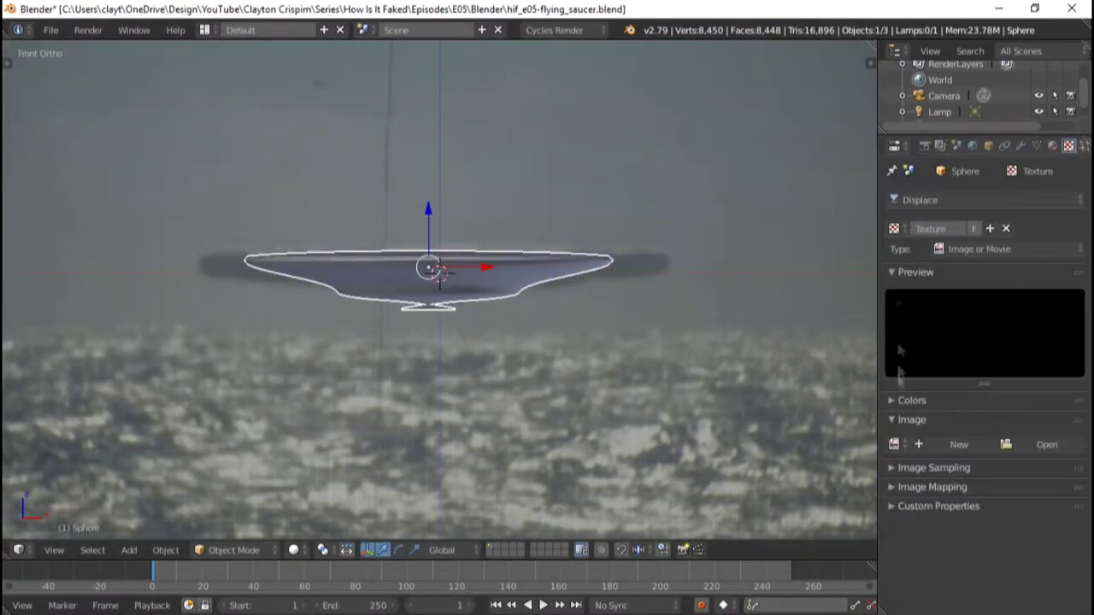
- Try Stucci among other types, settle on Musgrave for the displacement texture, and set the Displace strength to 0.040
left_click(893, 229)
left_click(1009, 248)
left_click(965, 441)
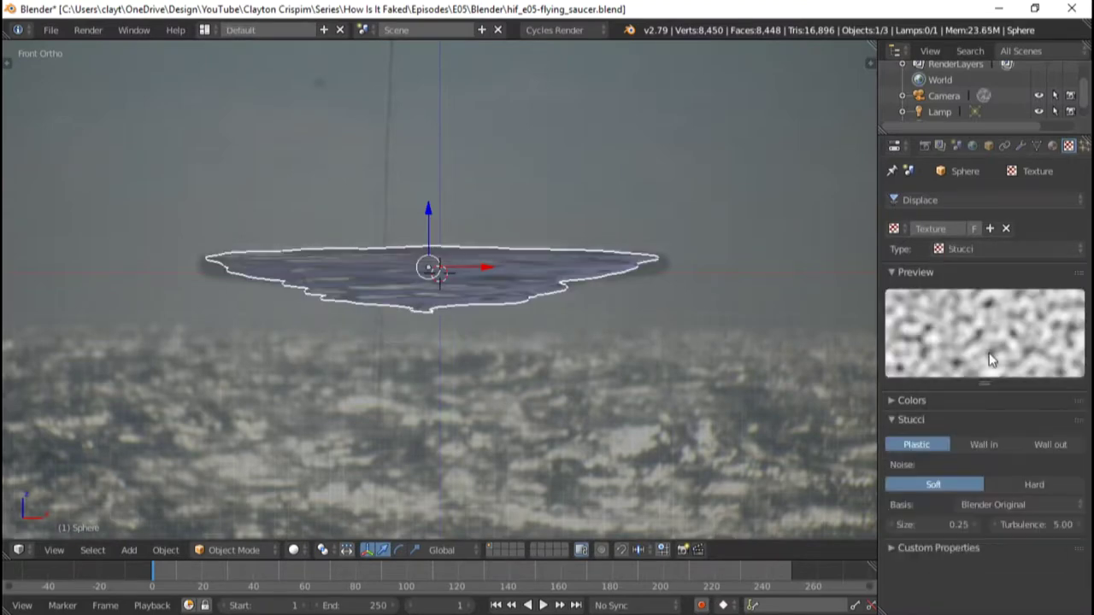
left_click(1008, 248)
left_click(974, 507)
left_click(1008, 249)
left_click(983, 416)
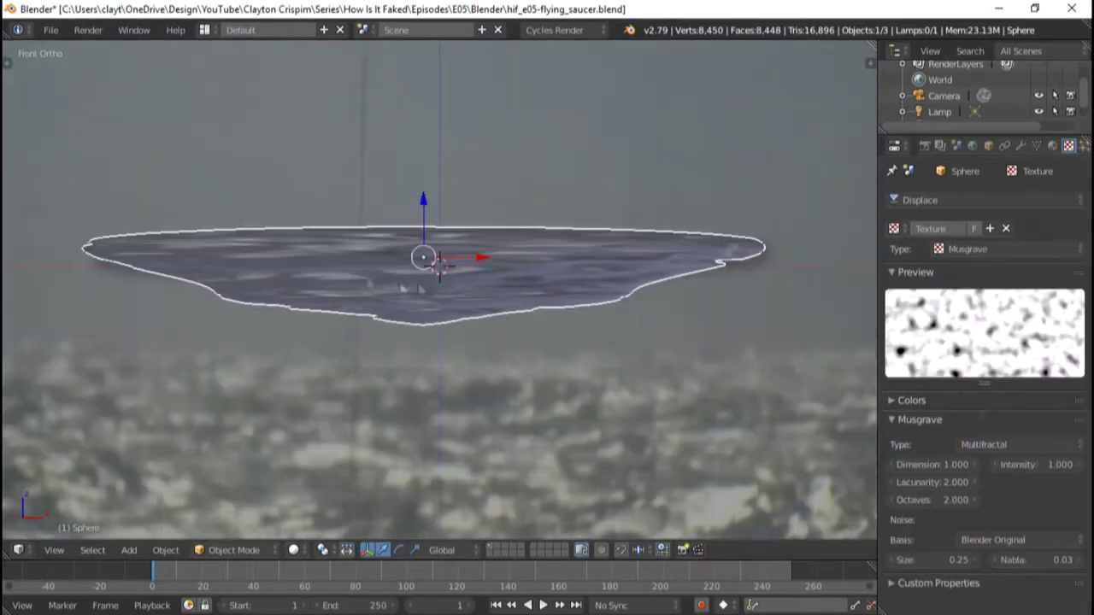
left_click(1019, 145)
mouse_move(1034, 527)
left_mouse_down()
mouse_move(1059, 527)
mouse_move(1038, 527)
left_mouse_up()
- Split the viewport, open a node editor, and mix a Glossy BSDF with the Diffuse BSDF in the UFO material using a Mix Shader
left_click_drag(872, 43, 863, 260)
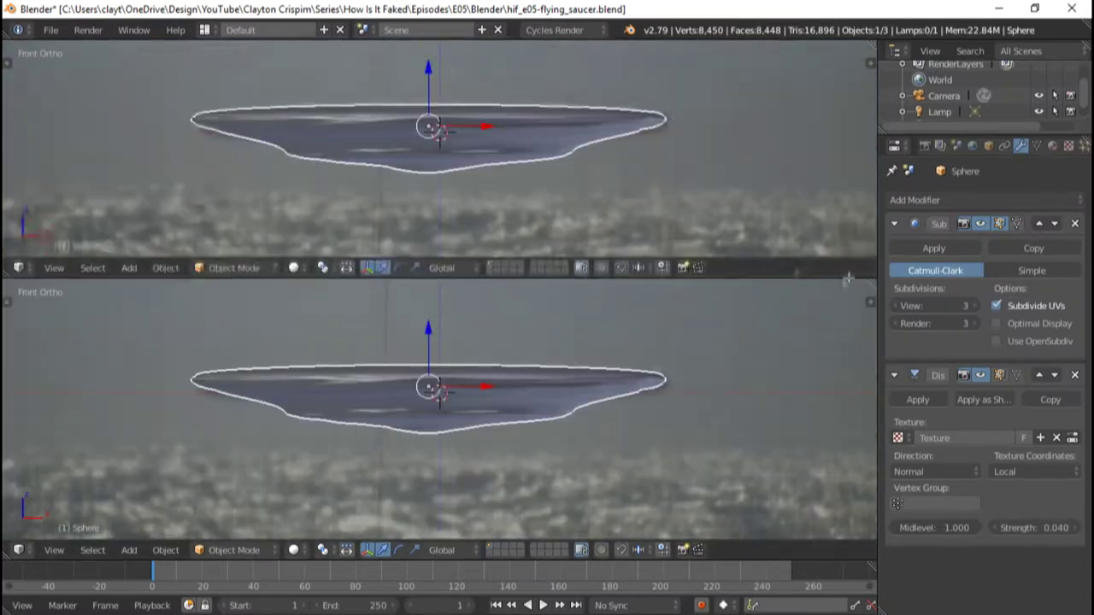
key("shift+F3")
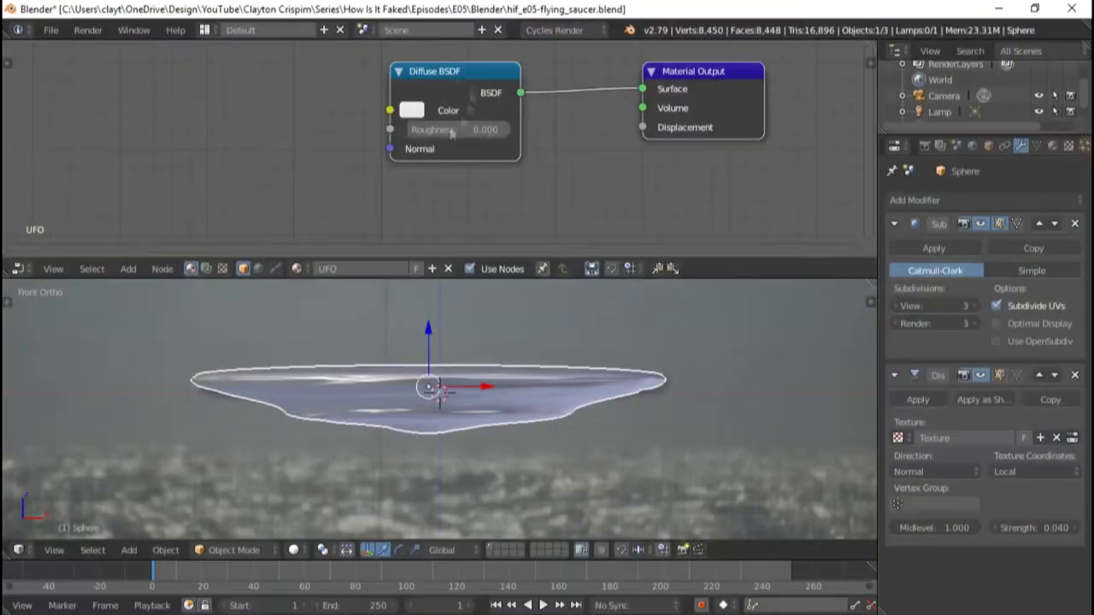
key("shift+a")
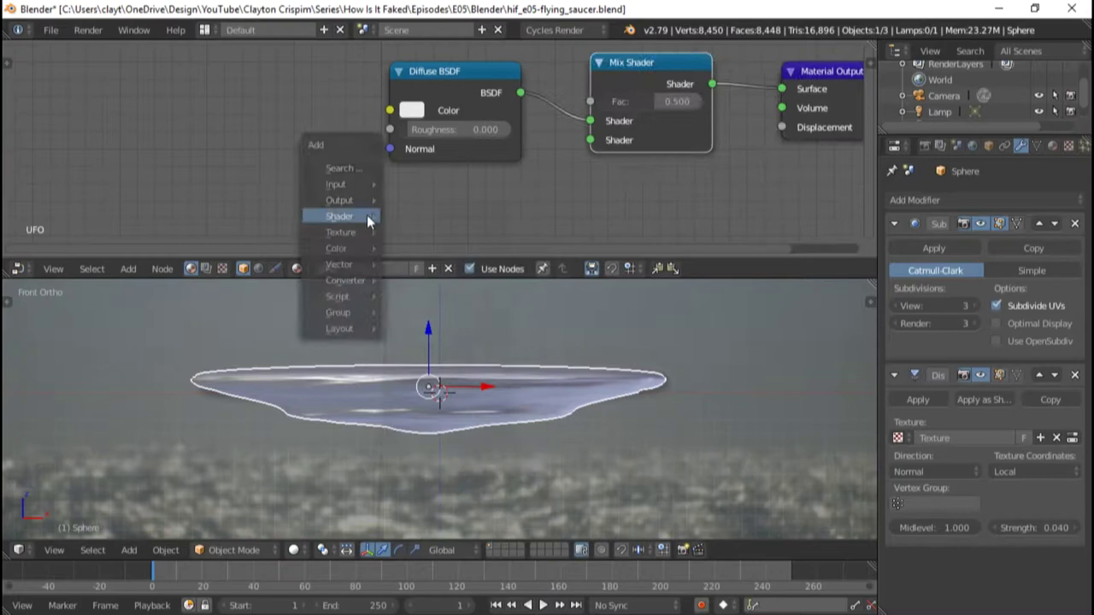
left_click(419, 295)
left_click(453, 209)
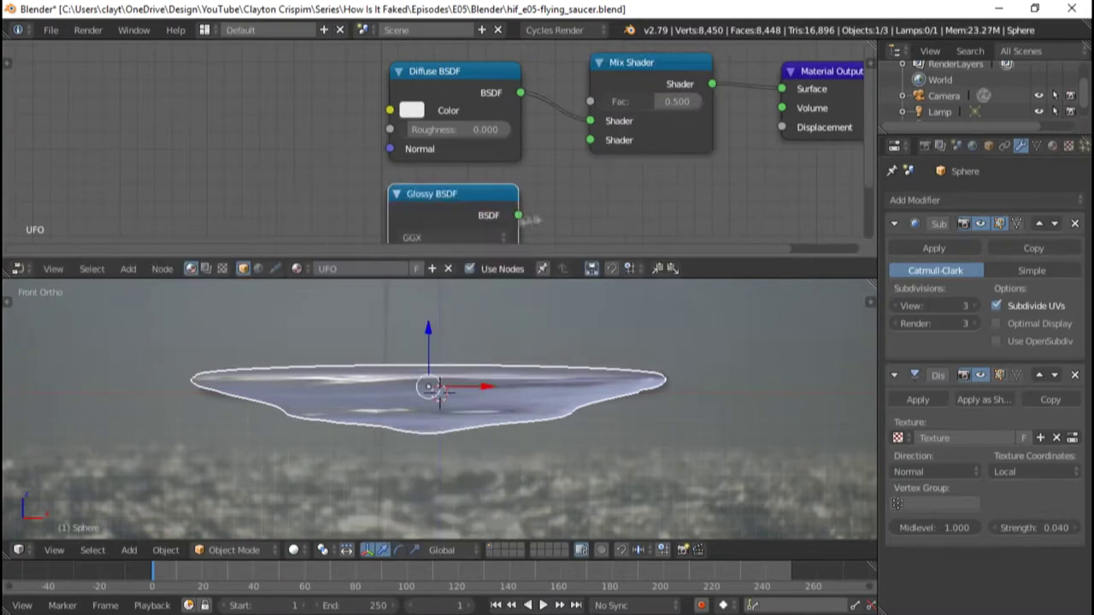
left_click(414, 248)
left_click_drag(518, 203, 589, 140)
scroll(444, 145, "down", 1)
- Add a Sun lamp to the scene and preview the saucer's lighting in a rendered front view
middle_click_drag(547, 401, 578, 379)
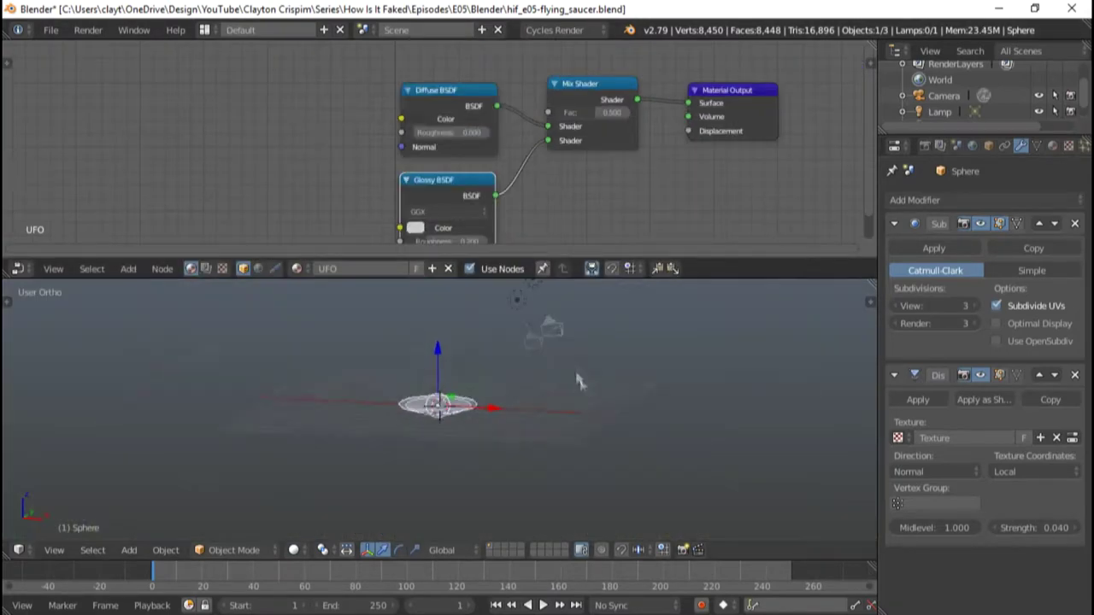
key("shift+a")
mouse_move(606, 483)
left_click(732, 362)
key("KP_1")
key("shift+z")
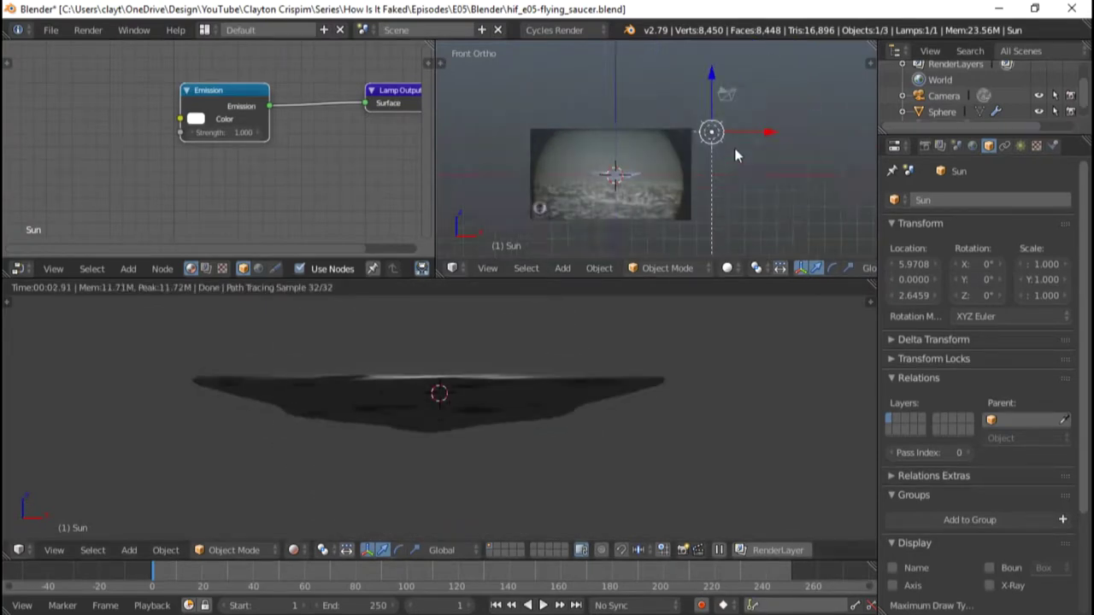
scroll(734, 155, "up", 2)
key("shift+z")
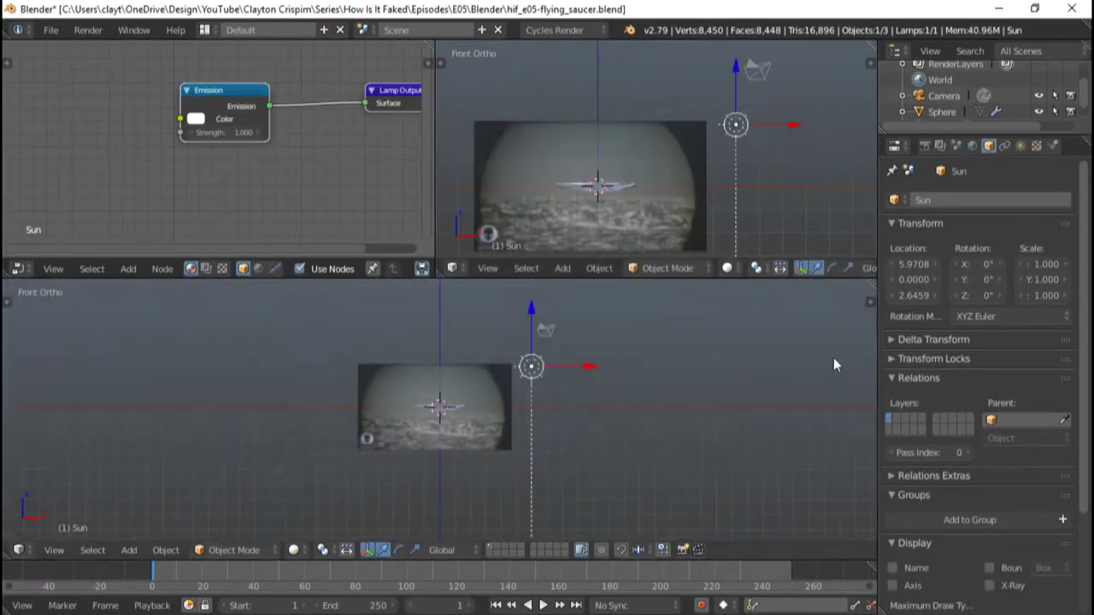
- Add a plane as the backdrop and rotate it 90 degrees about the X axis so it stands upright
key("n")
key("shift+a")
left_click(476, 188)
middle_click_drag(529, 445, 497, 415)
key("r")
key("x")
key("9")
key("0")
key("Return")
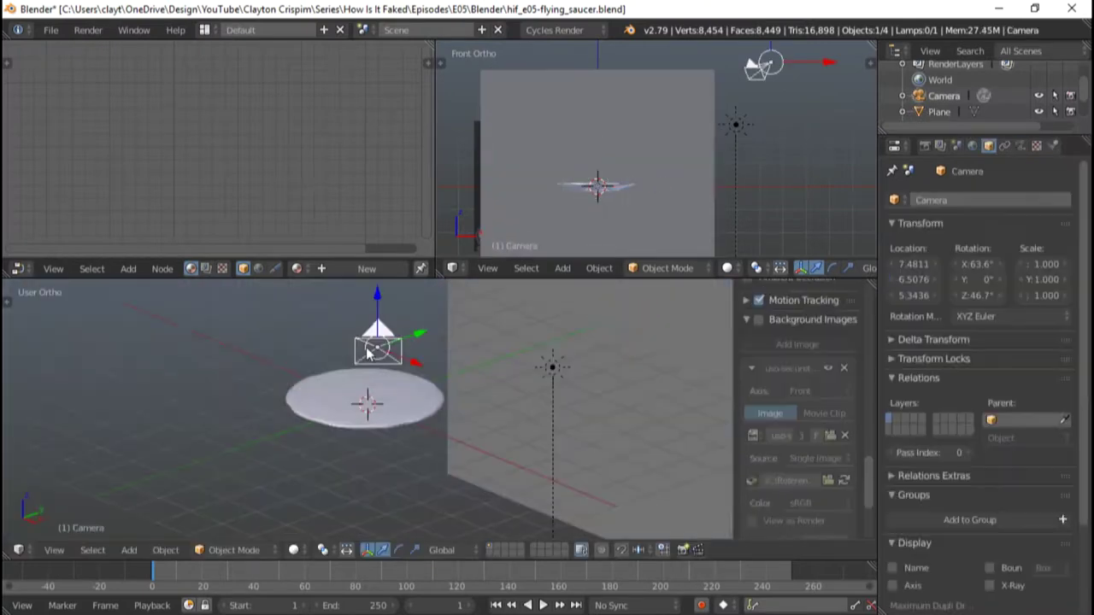
- Align the active camera to the front view of the saucer
left_click(93, 550)
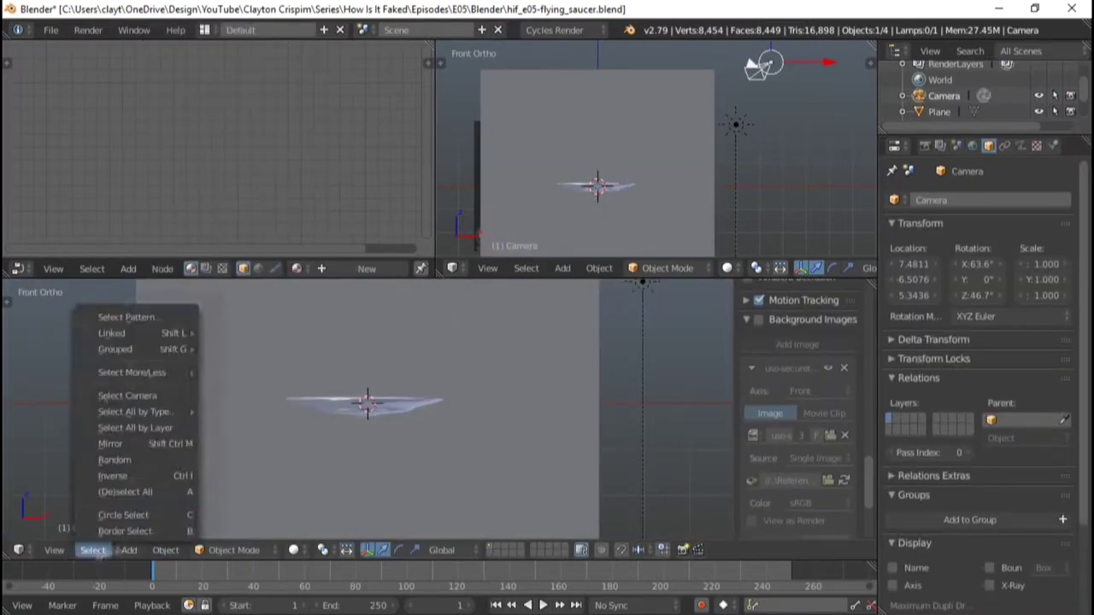
left_click(54, 549)
mouse_move(88, 378)
left_click(293, 378)
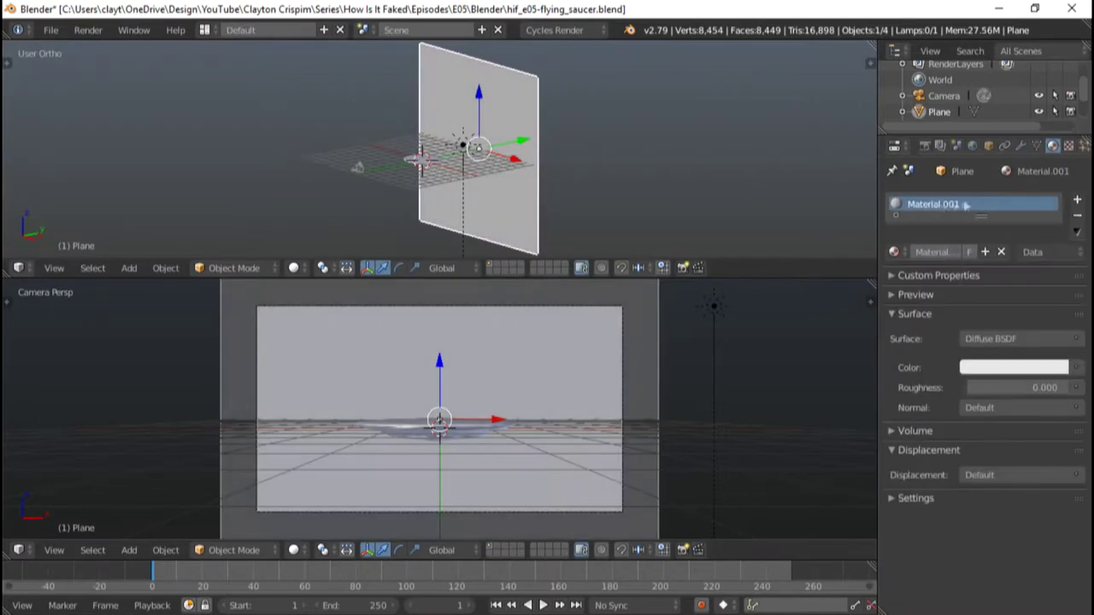
- Replace the Diffuse BSDF in the plane's background material with an Emission shader textured with the UFO reference photo, and preview it rendered
key("shift+F3")
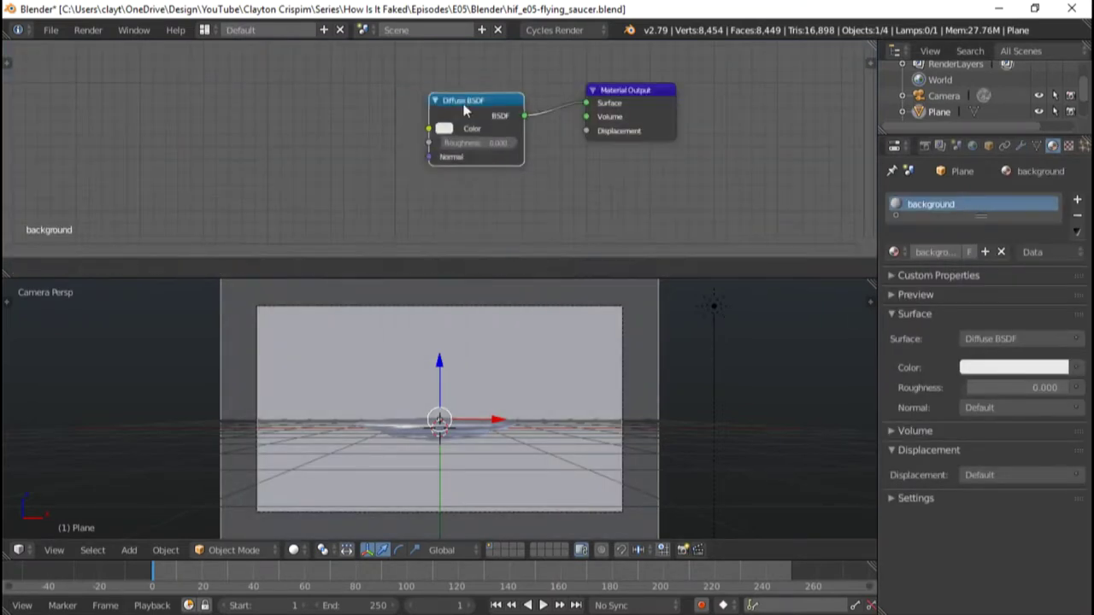
key("shift+a")
left_click(501, 440)
left_click(487, 117)
key("alt+Tab")
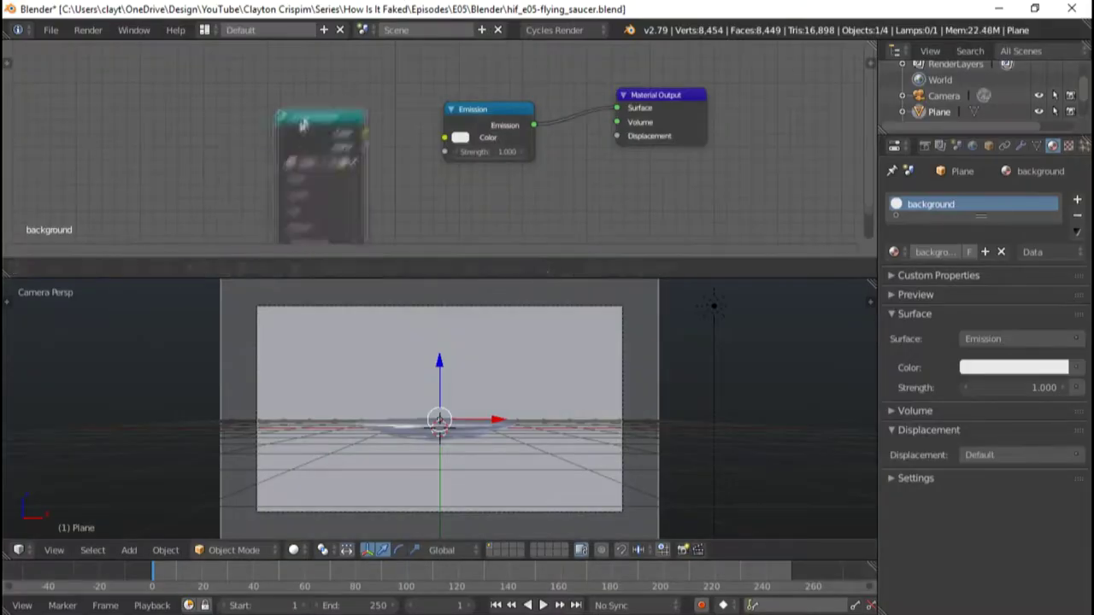
key("shift+z")
left_click(510, 154)
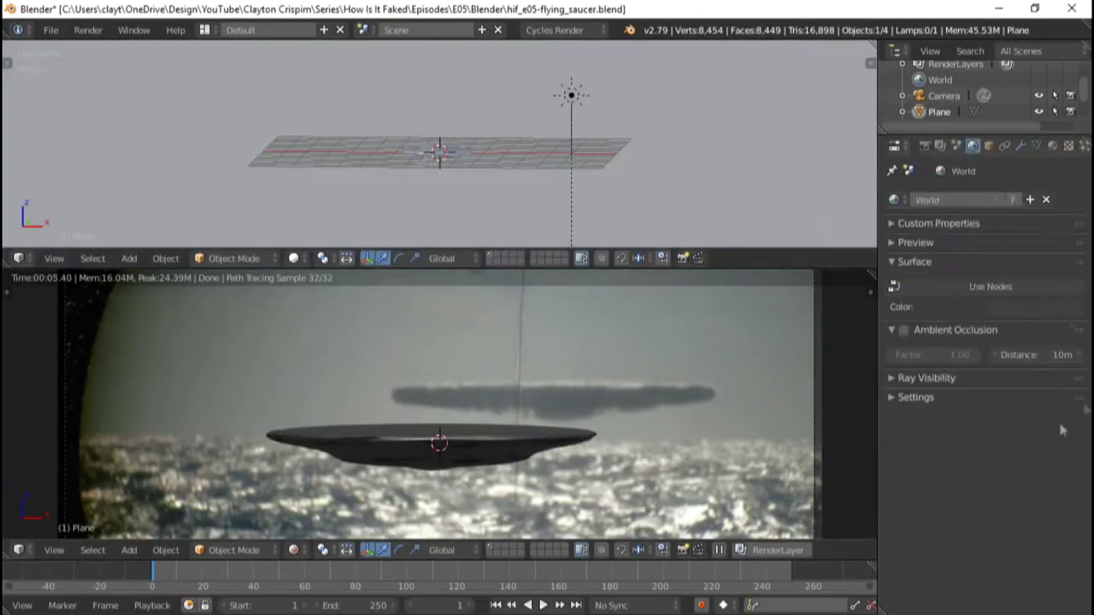
- Set the world surface colour to a dark teal that matches the reference photo
left_click(1034, 306)
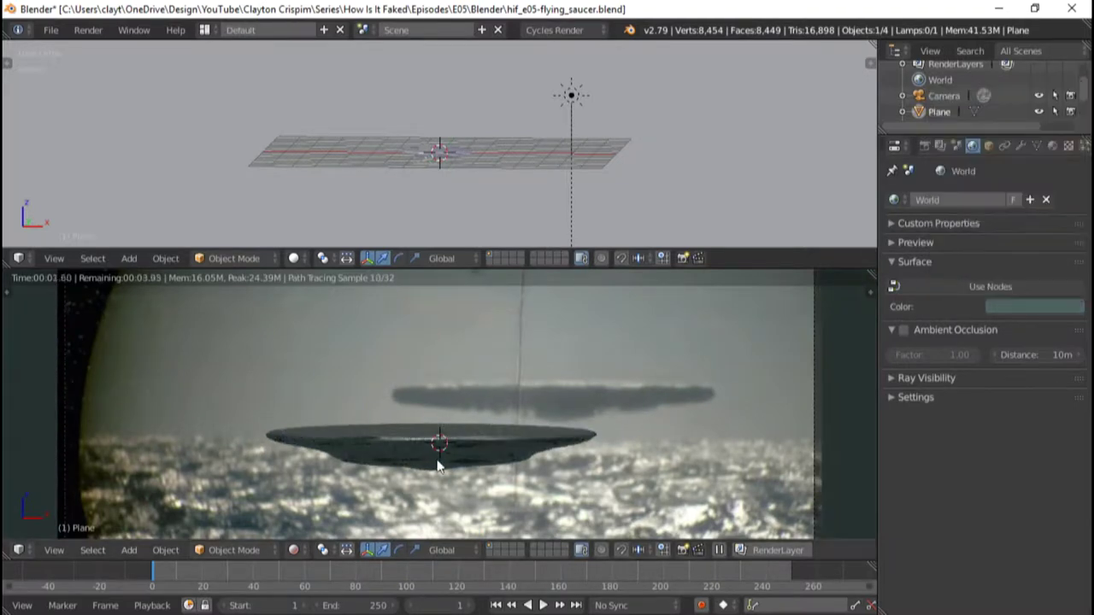
scroll(524, 431, "down", 5)
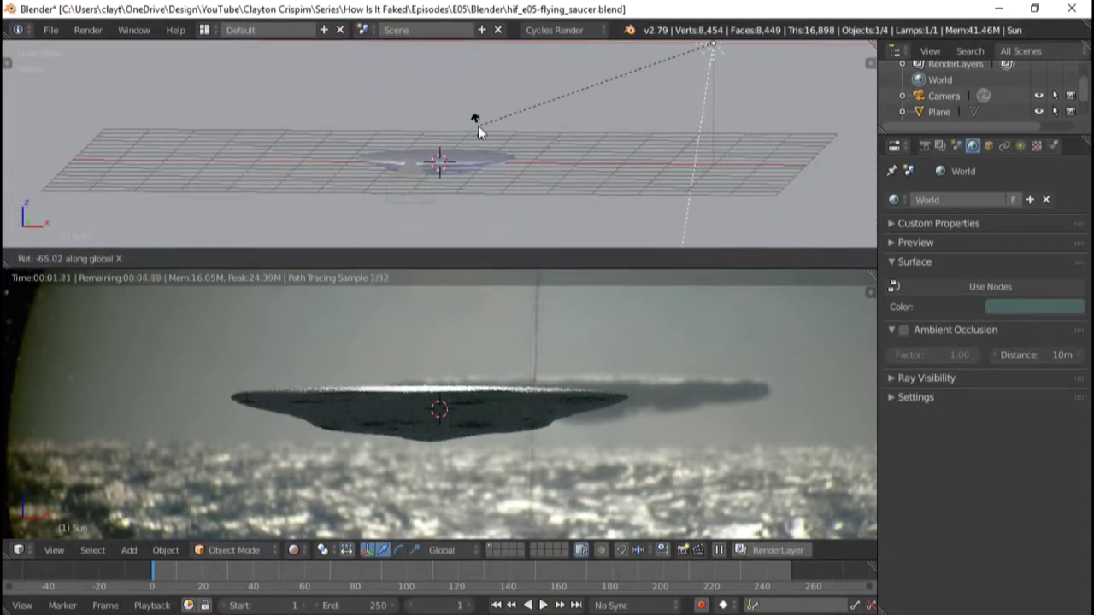
- Rotate the Sun lamp about the global X axis to light the saucer's upper edge, and set its strength to 3
key("x")
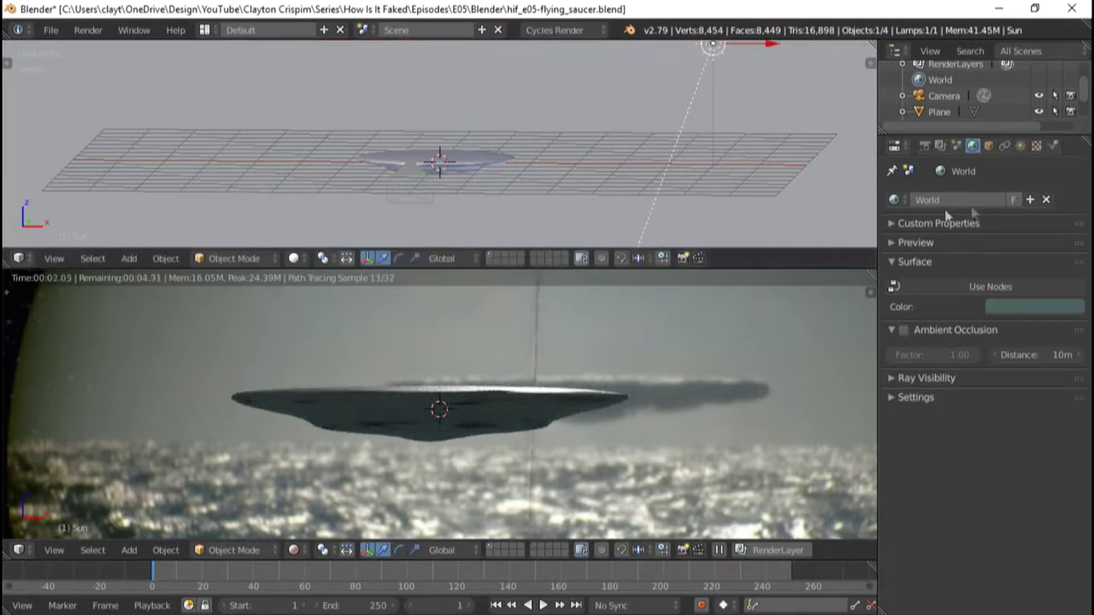
key("r")
key("x")
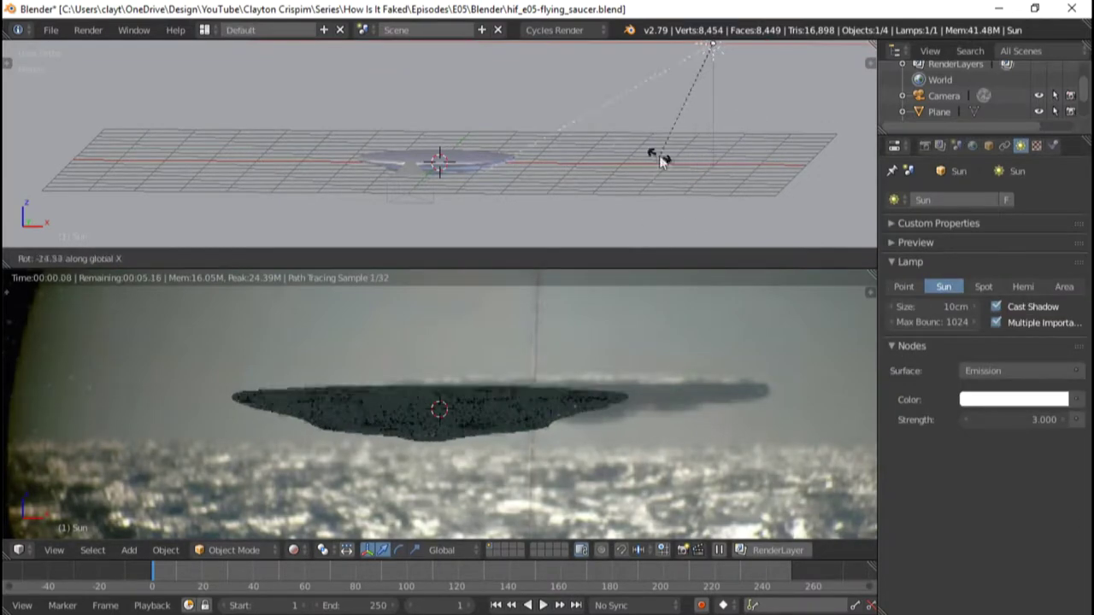
left_click(743, 172)
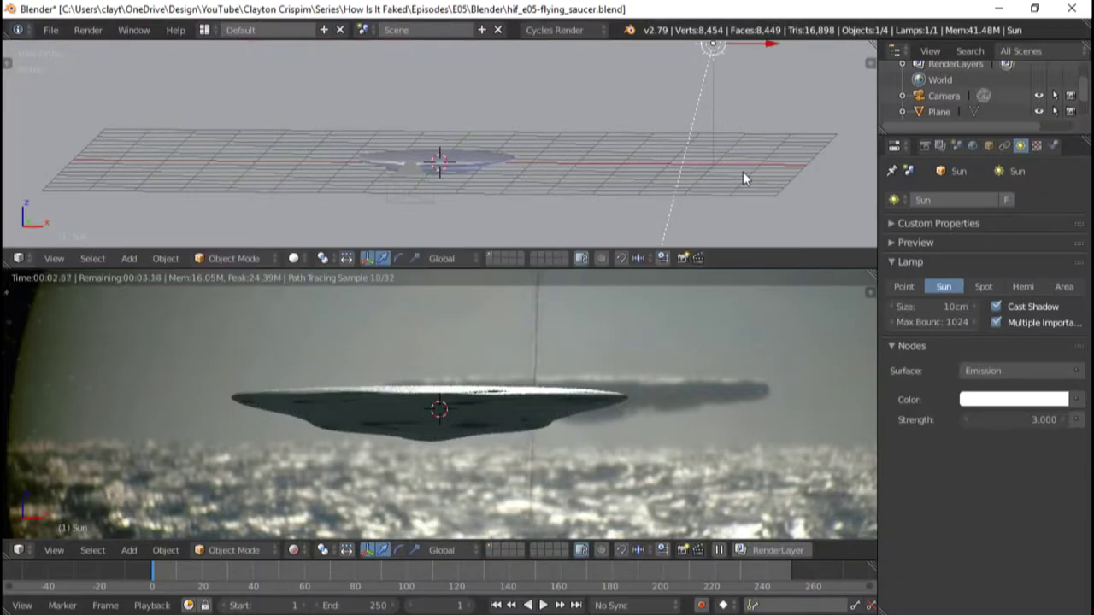
- Use an Environment Texture as the world background colour and load the CGSkies sky image into it
middle_click_drag(473, 402, 616, 420)
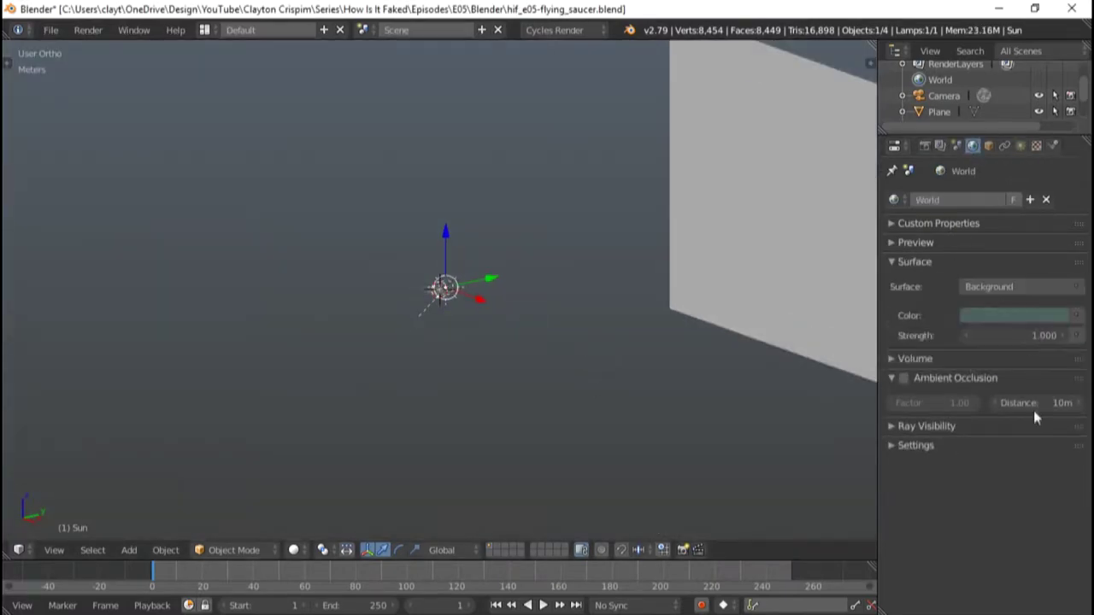
left_click(953, 314)
left_click(709, 147)
left_click(991, 338)
double_click(260, 126)
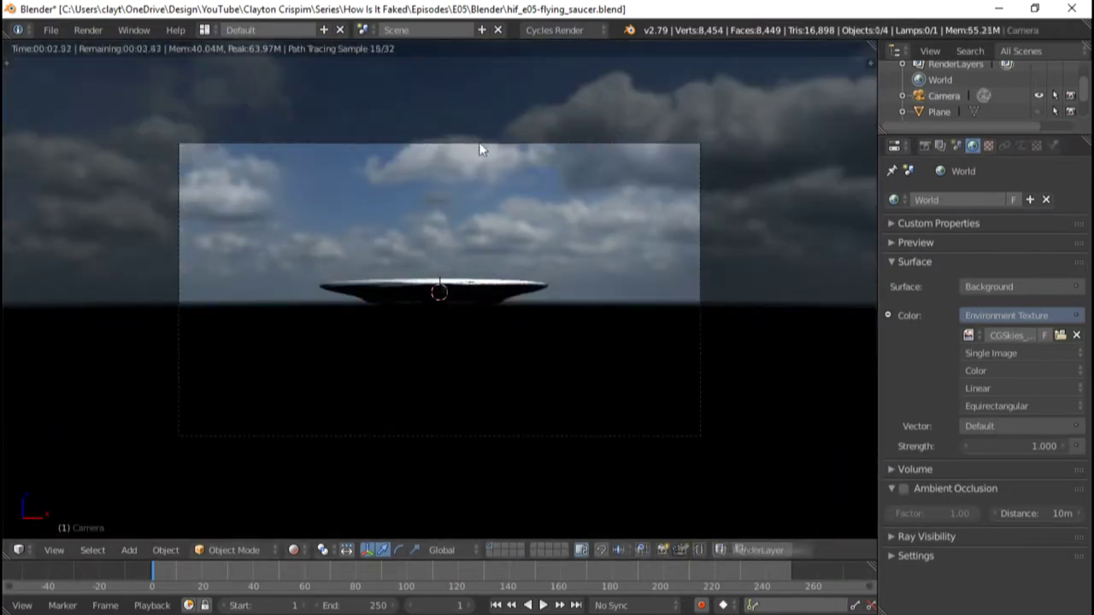
- Move the camera upward along the Z axis and set the world background strength to 4
key("g")
key("z")
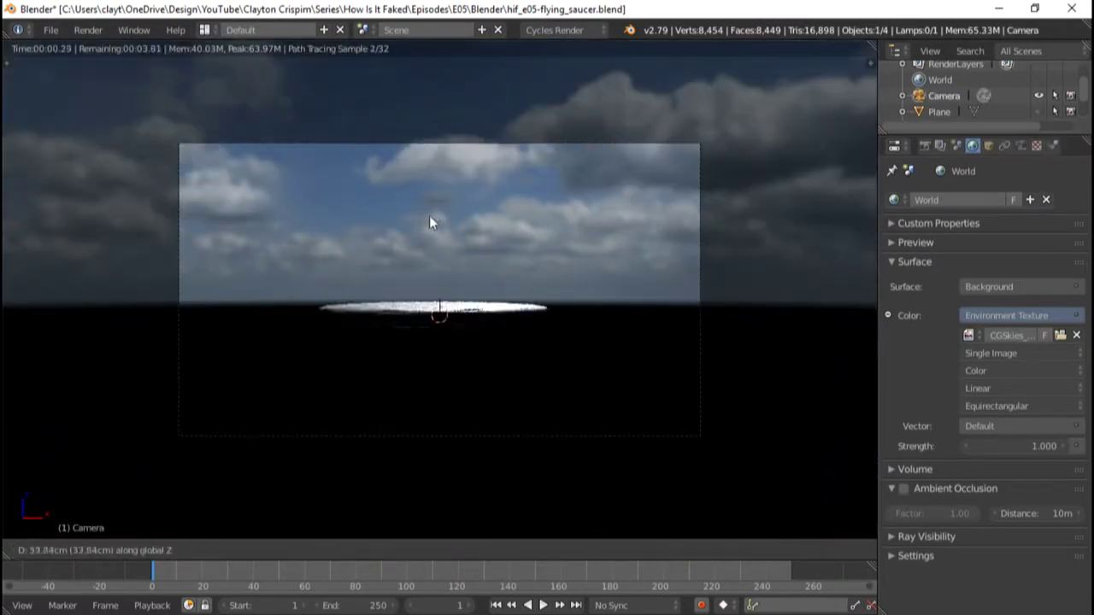
left_click(1061, 446)
type("4")
key("Return")
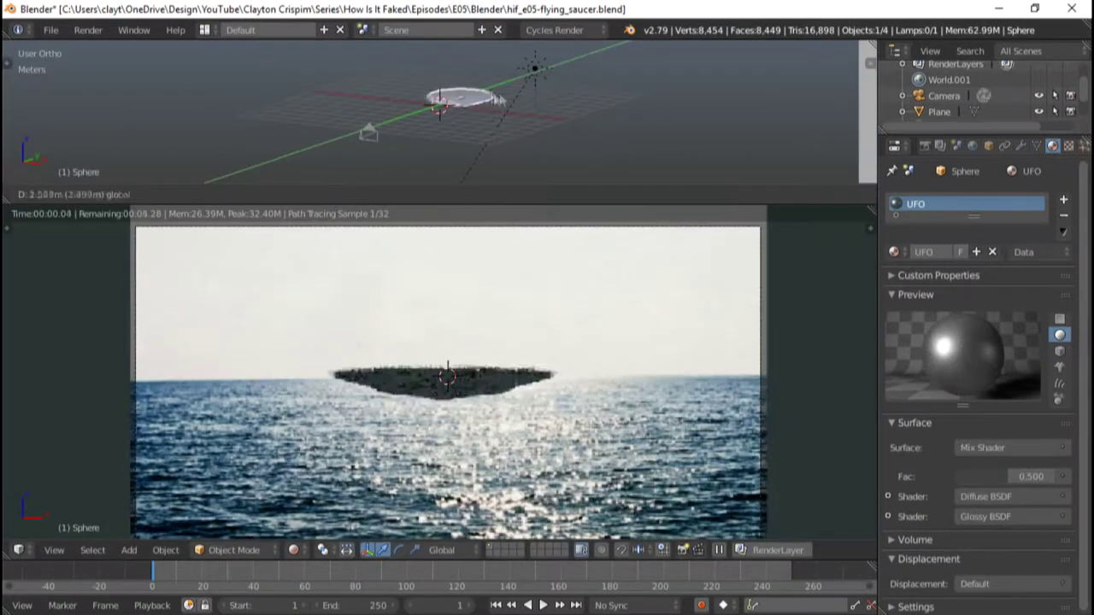
- Push the saucer farther back along the Y axis toward the ocean backdrop, adjusting the heights of the saucer and the camera
key("y")
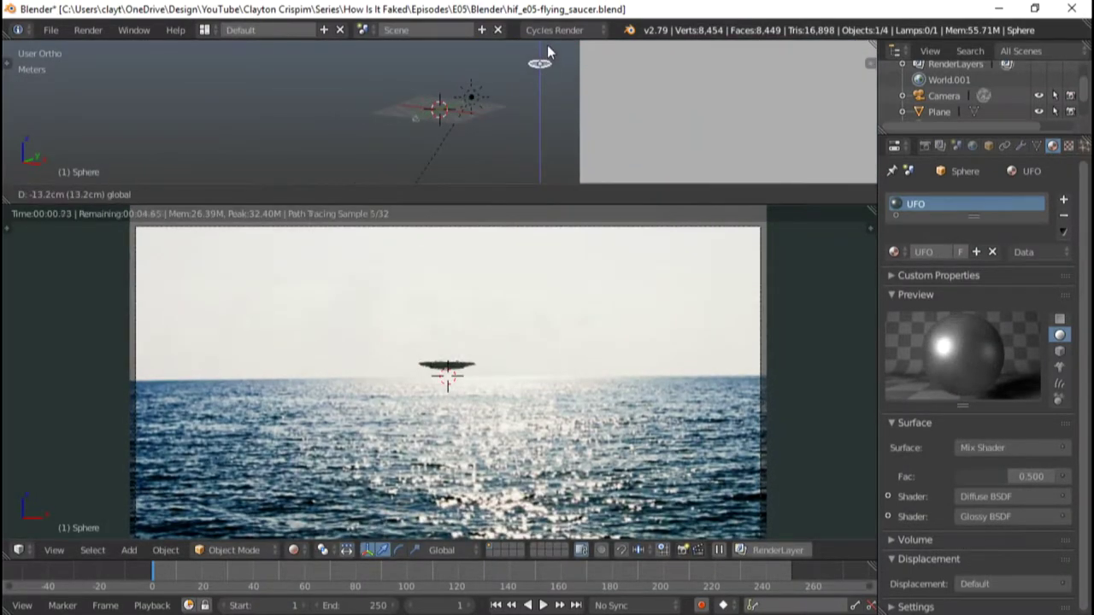
left_click(548, 52)
right_click(412, 77)
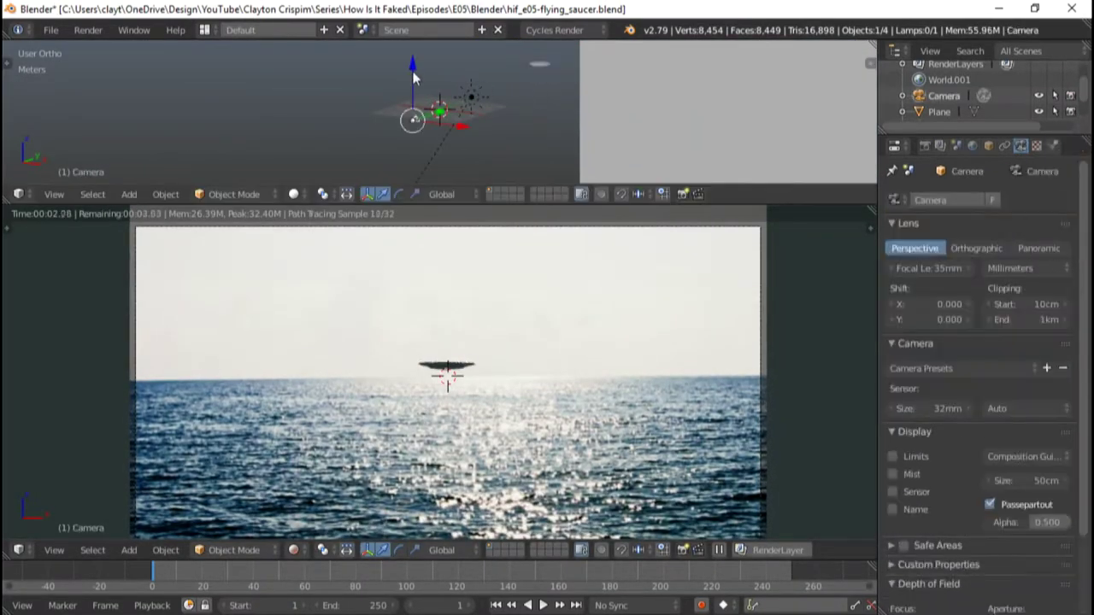
right_click(445, 397)
key("g")
key("y")
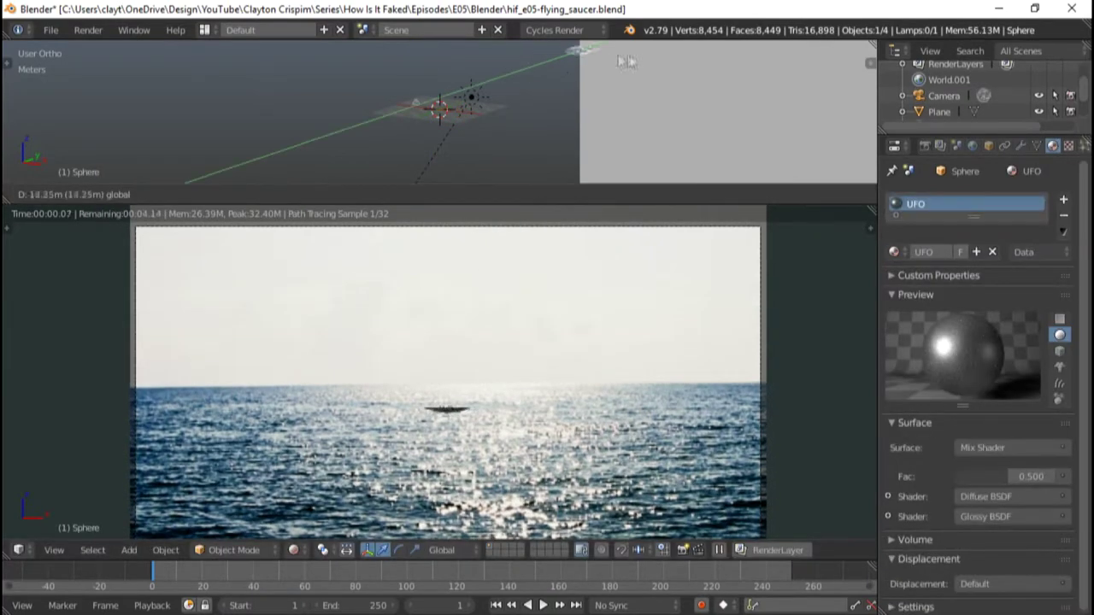
- Examine the rendered saucer up close and against the ocean backdrop
scroll(510, 407, "up", 5)
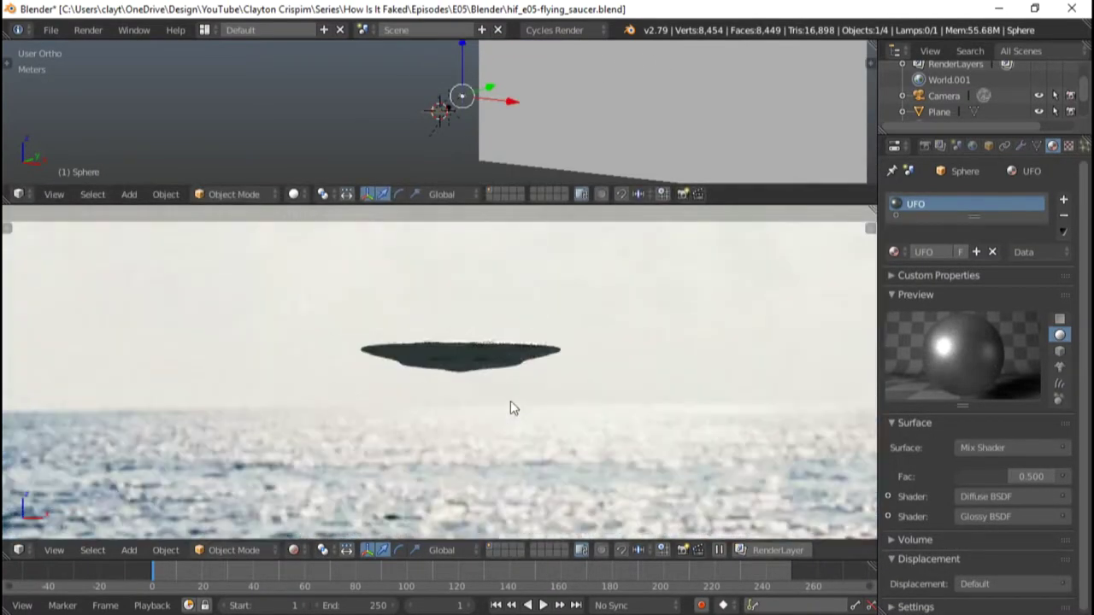
scroll(498, 286, "up", 3)
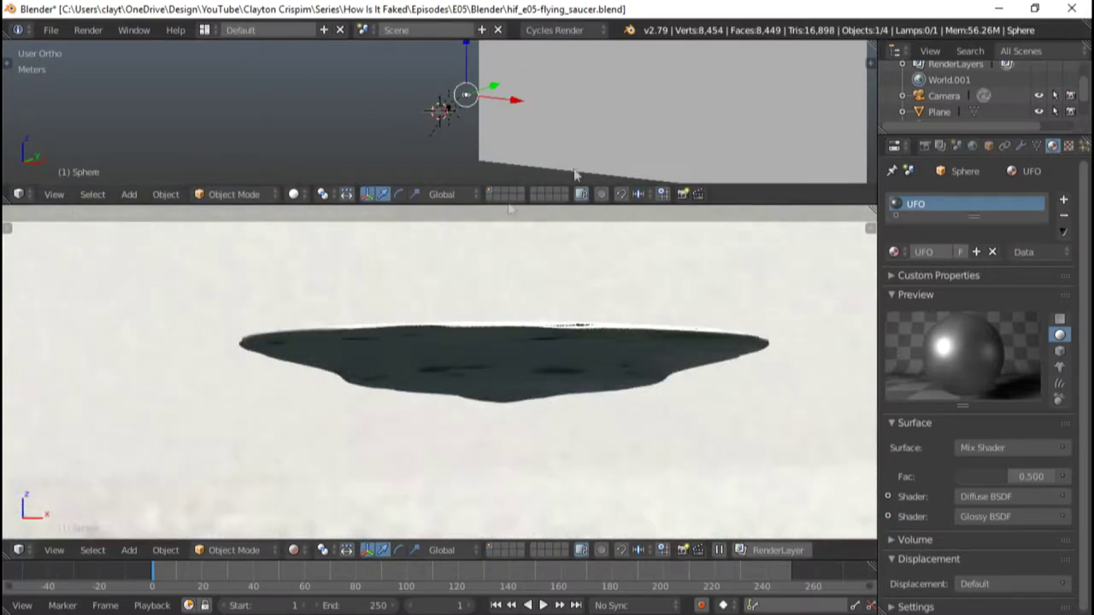
scroll(537, 322, "down", 5)
scroll(461, 111, "down", 3)
scroll(508, 420, "up", 5)
scroll(504, 401, "down", 3)
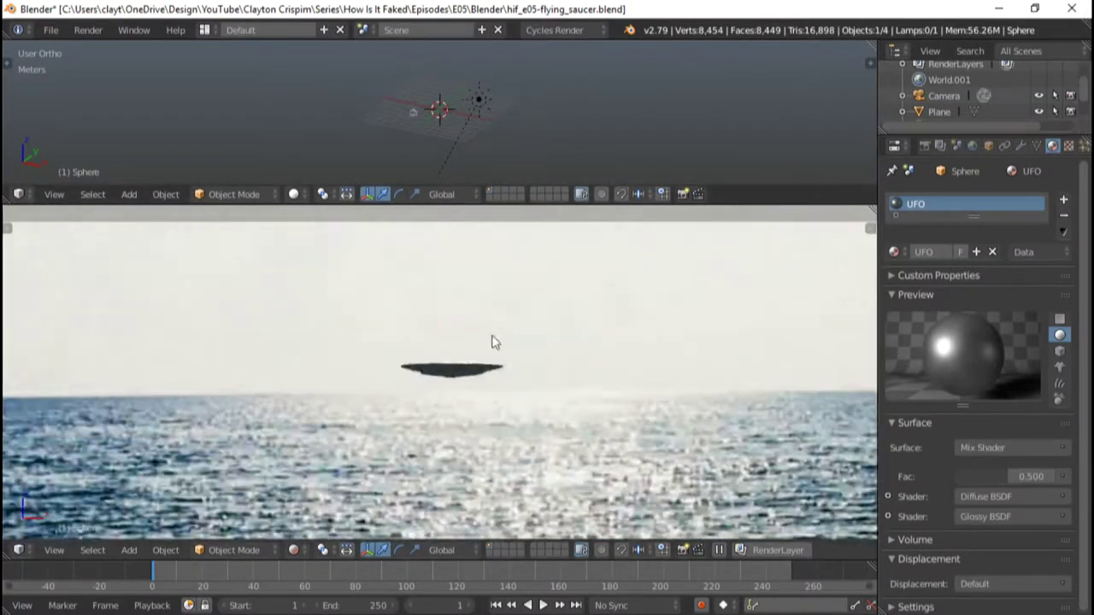
- Duplicate the ocean backdrop plane and rotate the copy flat so it lies horizontally below the backdrop
right_click(486, 97)
scroll(512, 342, "down", 4)
right_click(658, 108)
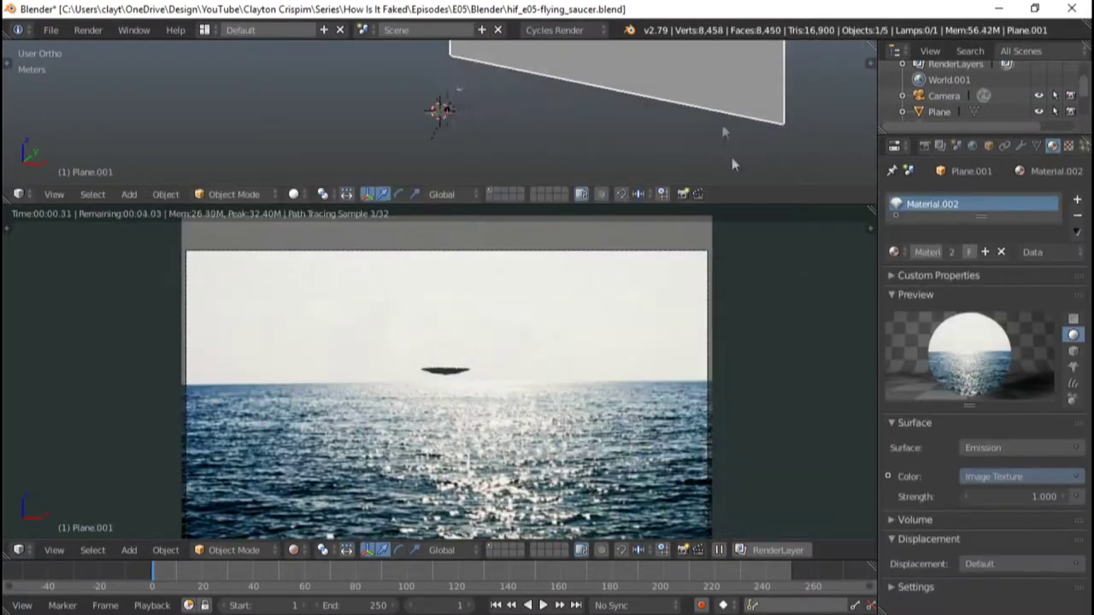
mouse_move(732, 164)
middle_mouse_down()
mouse_move(558, 142)
mouse_move(569, 140)
middle_mouse_up()
key("shift+z")
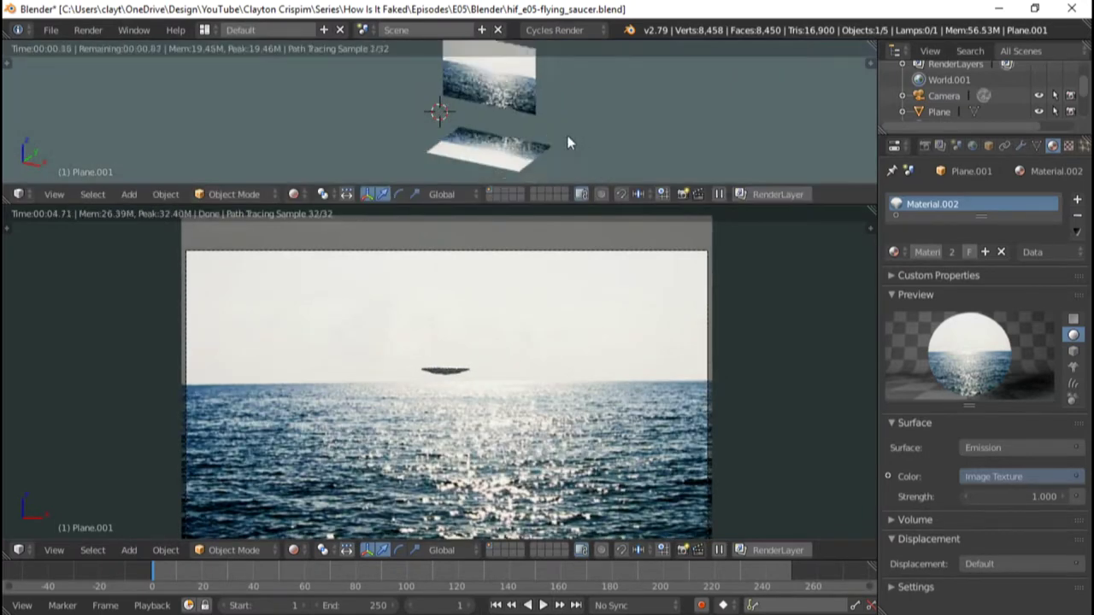
- Move the flat ocean plane along the Y and Z axes so it lies beneath the saucer in front of the backdrop
key("shift+z")
key("g")
key("y")
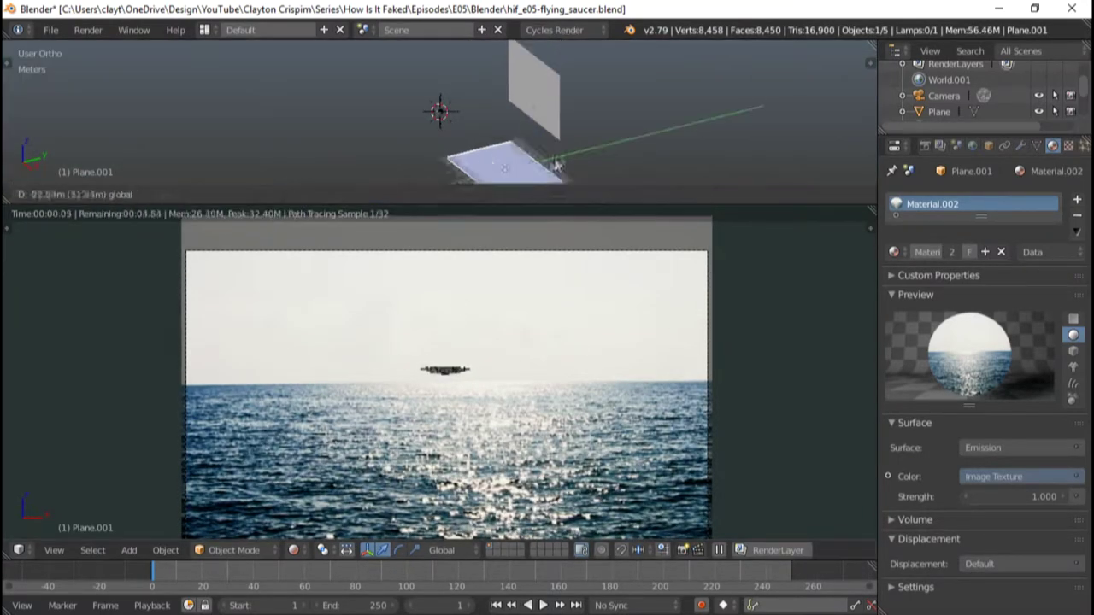
key("z")
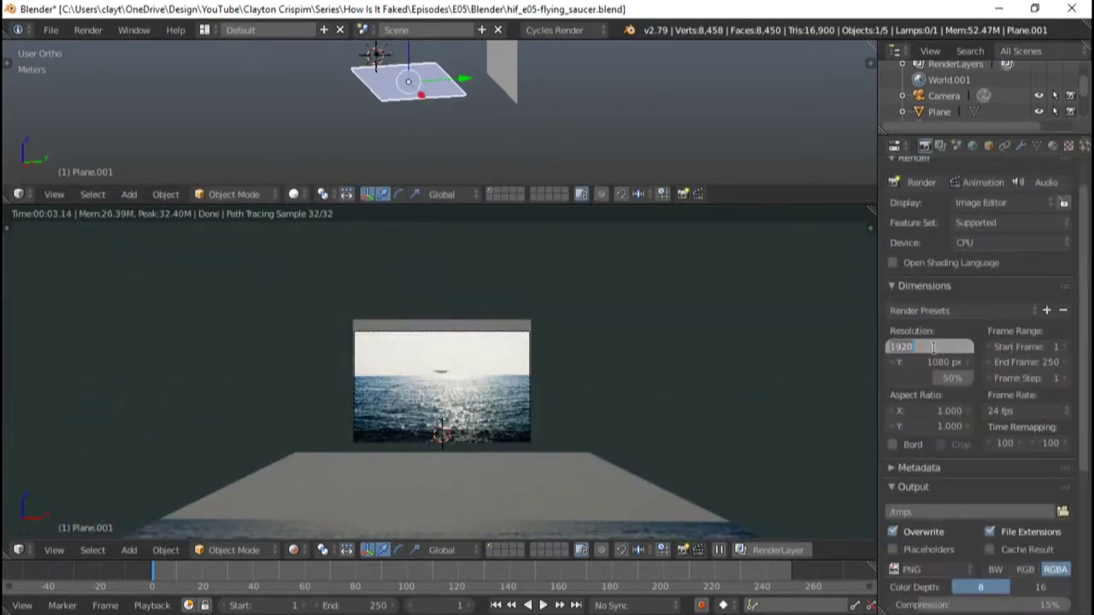
key("y")
left_click(489, 85)
- Give the flat ocean plane its own copy of the ocean material and set its emission strength to 0.5
left_click(1052, 145)
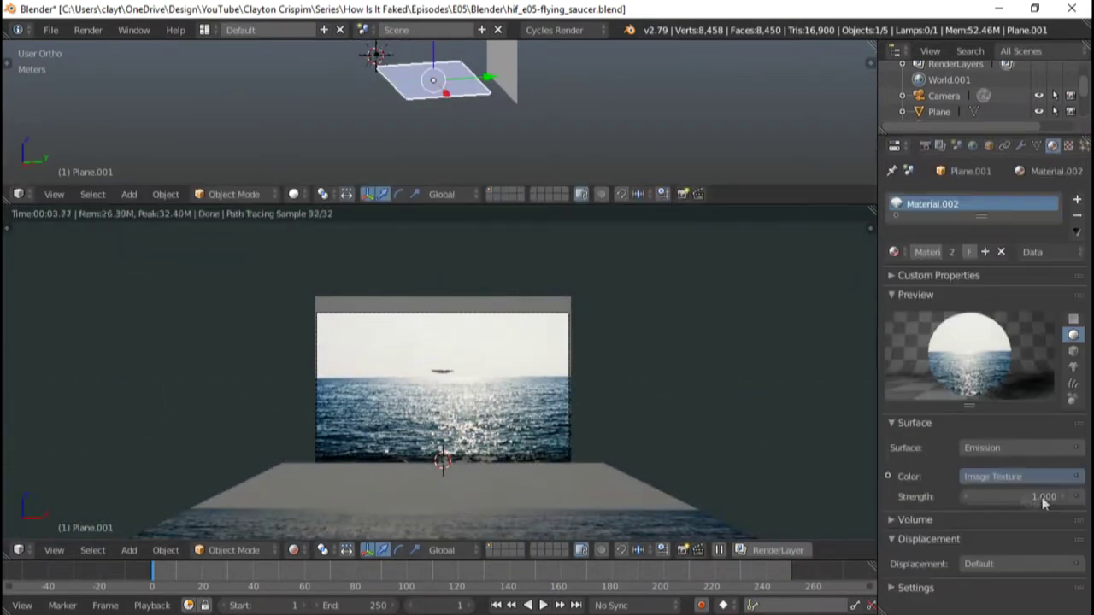
key("shift+z")
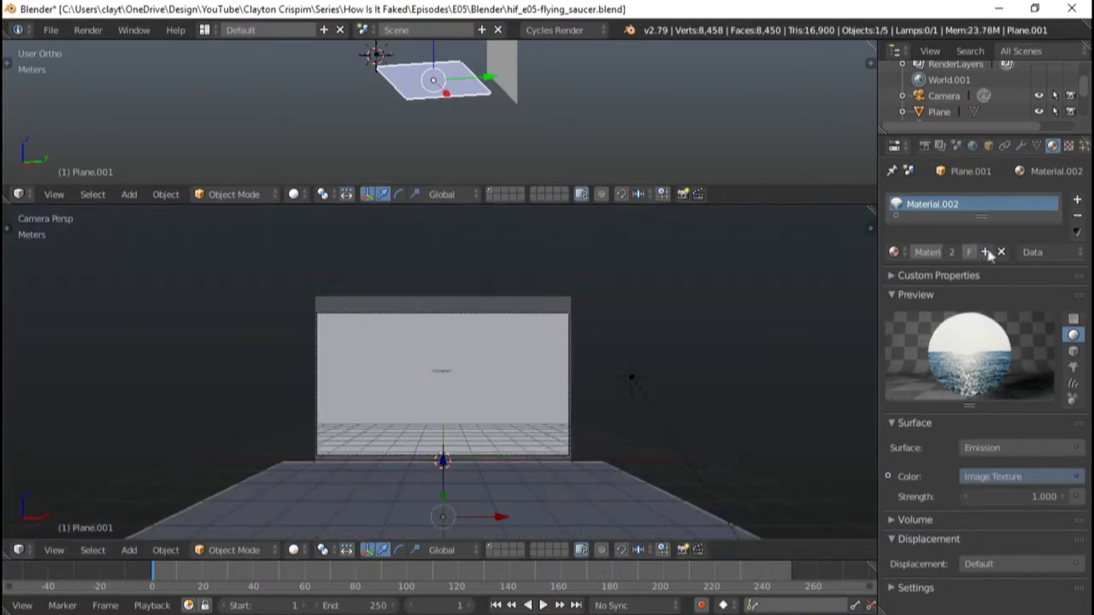
key("shift+z")
left_click_drag(982, 496, 1030, 494)
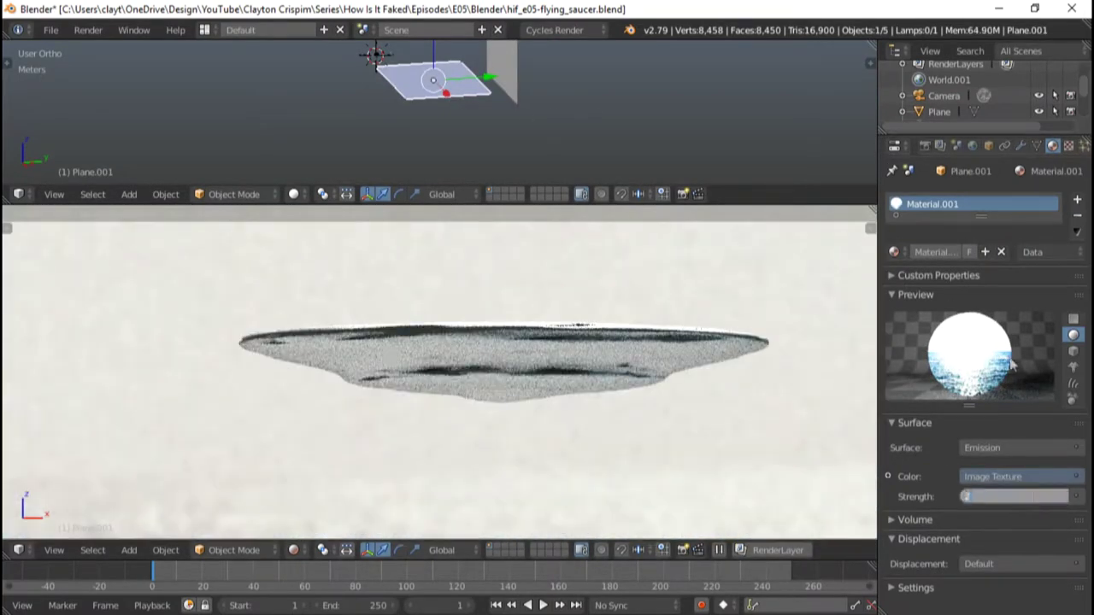
type("1")
key("Return")
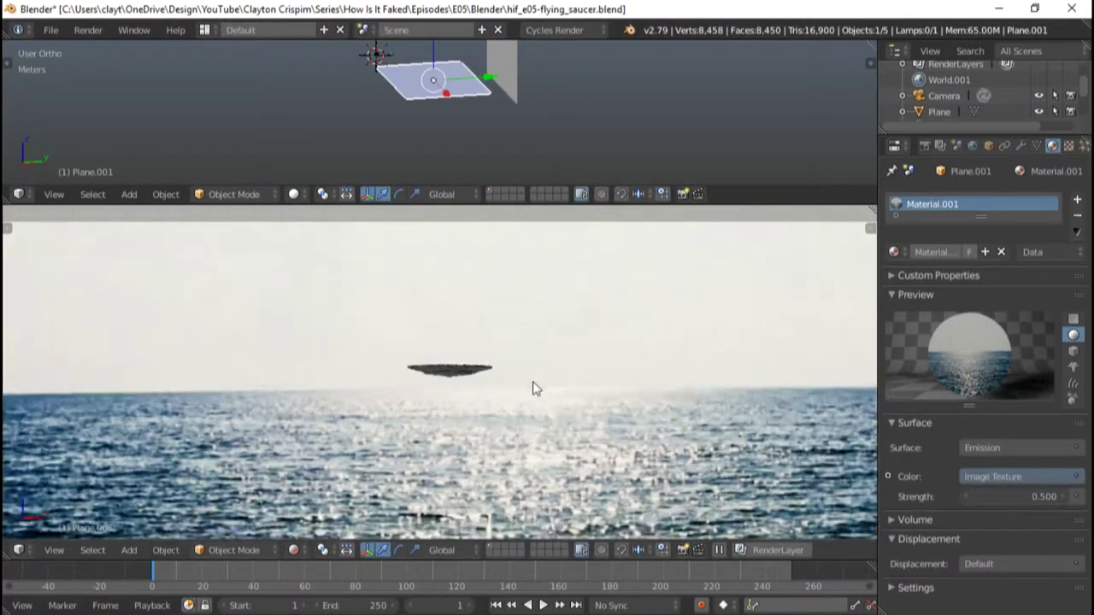
- Add another plane, scale it up and move it along the Y axis toward the backdrop
key("shift+z")
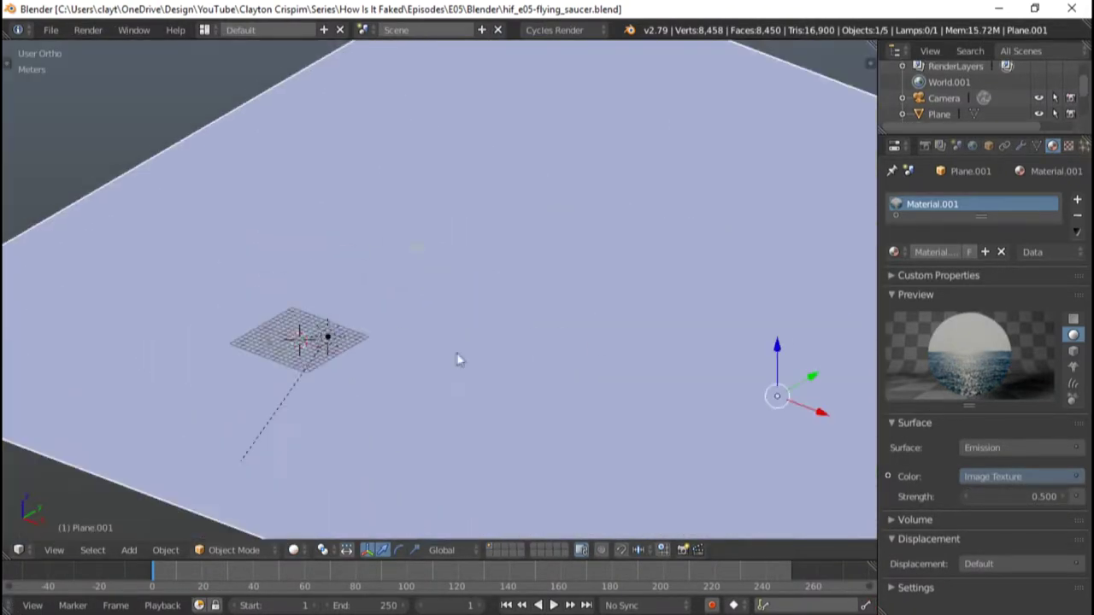
key("shift+a")
left_click(415, 307)
key("s")
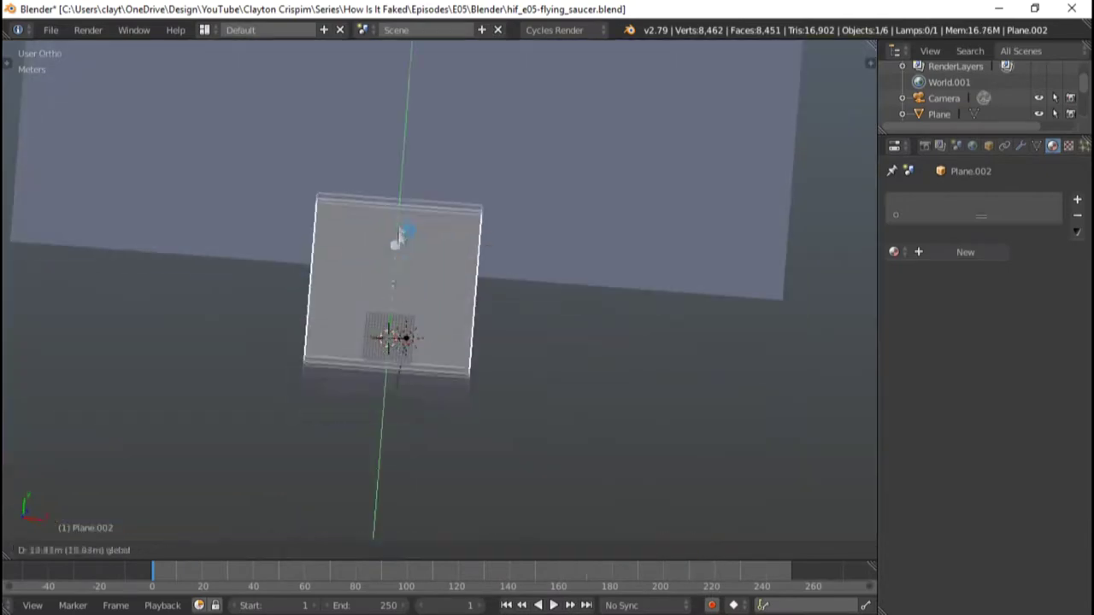
left_click(416, 376)
middle_click_drag(416, 376, 367, 291)
- Add an Ocean modifier to the new plane with resolution 13 and size 0.25, and preview it rendered
left_click_drag(878, 342, 820, 342)
left_click(963, 145)
left_click(940, 200)
left_click(1005, 324)
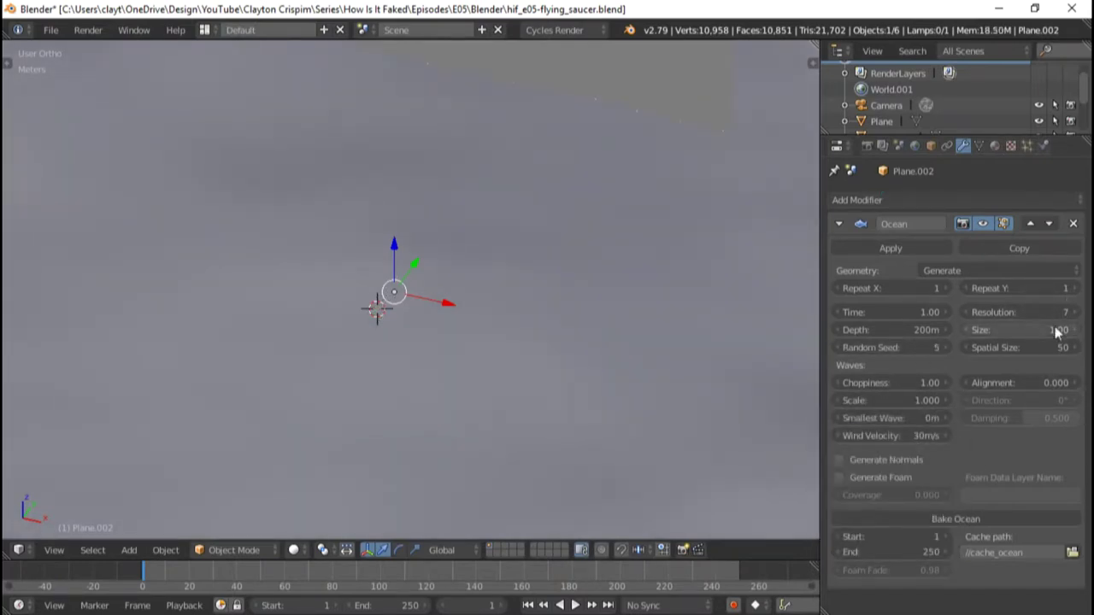
mouse_move(1057, 331)
left_mouse_down()
mouse_move(1032, 332)
mouse_move(1064, 328)
mouse_move(1072, 313)
mouse_move(1053, 331)
mouse_move(1066, 332)
left_mouse_up()
key("shift+z")
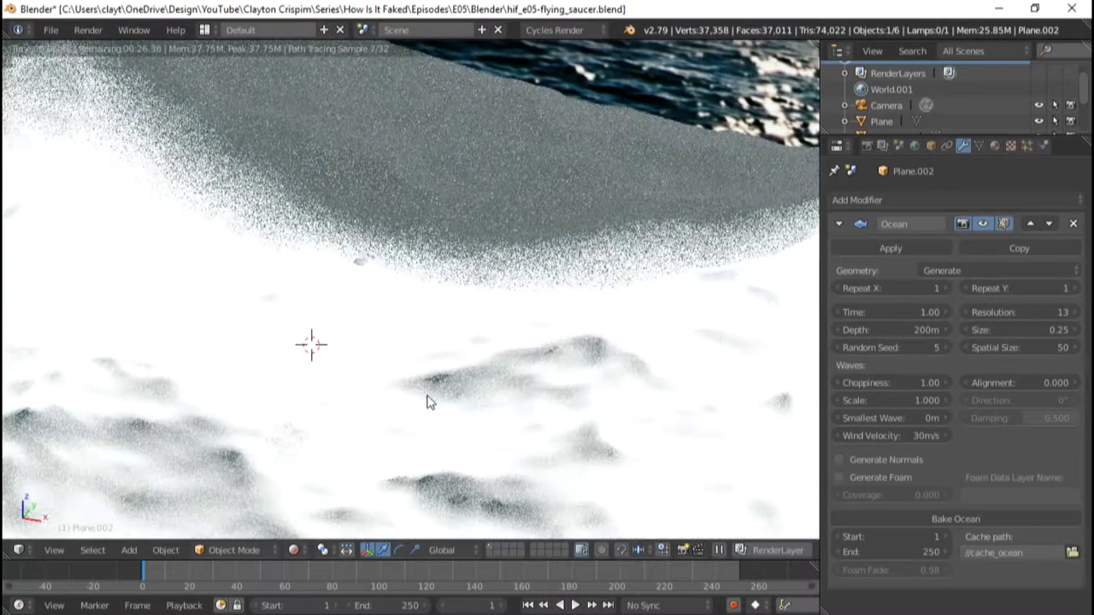
key("shift+z")
- Create a material named Ocean for the wave mesh and use a Glass BSDF as its surface
left_click(994, 145)
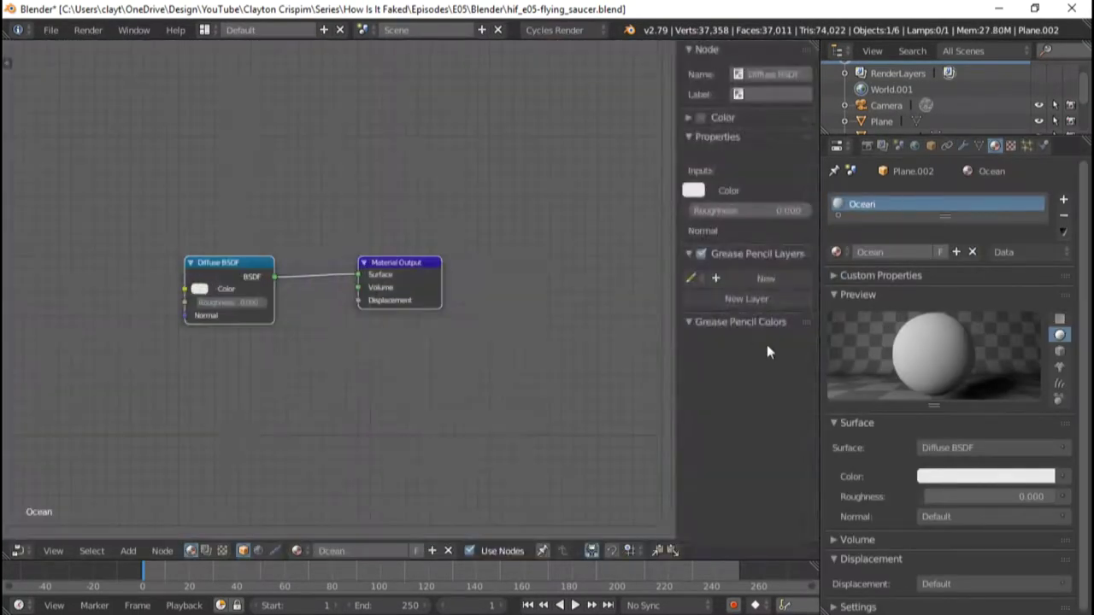
key("shift+a")
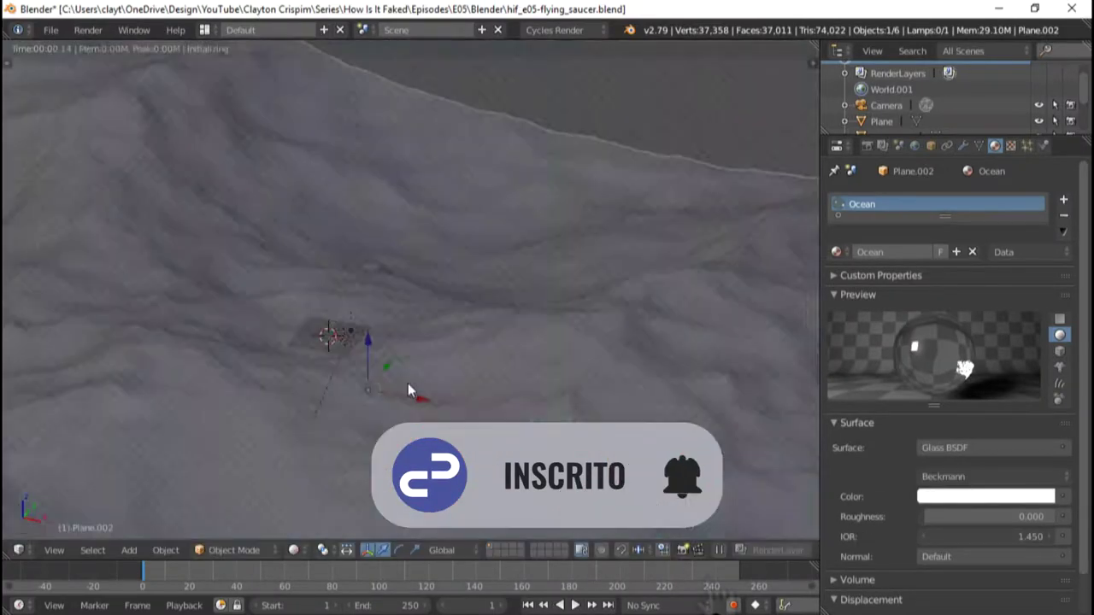
key("shift+z")
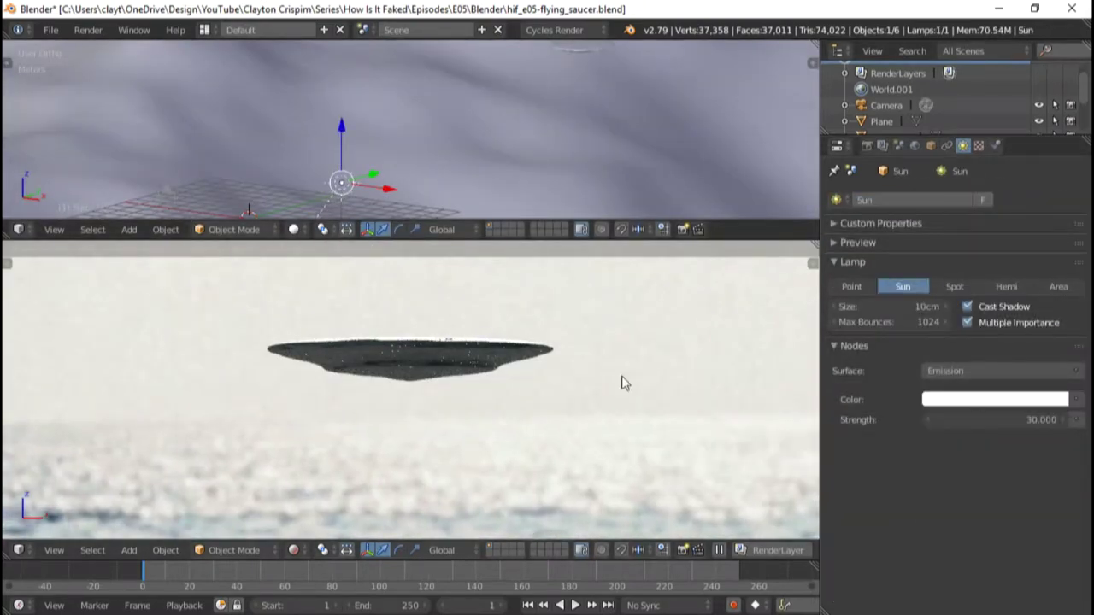
- Hide the ocean backdrop, set the preview samples to 128 and inspect the saucer's sun lighting up close
left_click(833, 424)
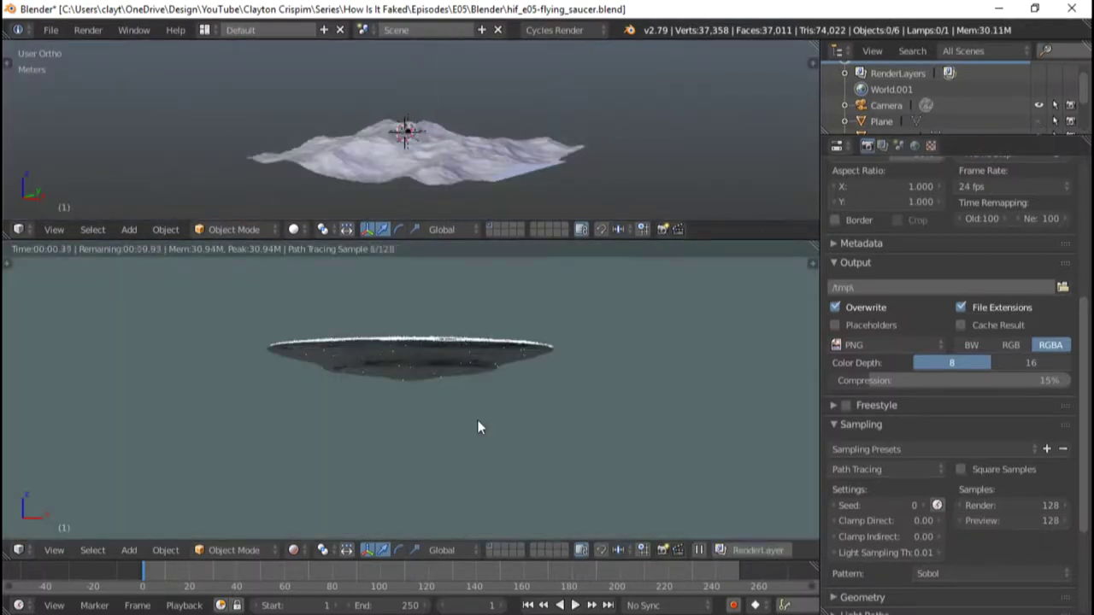
scroll(476, 139, "up", 8)
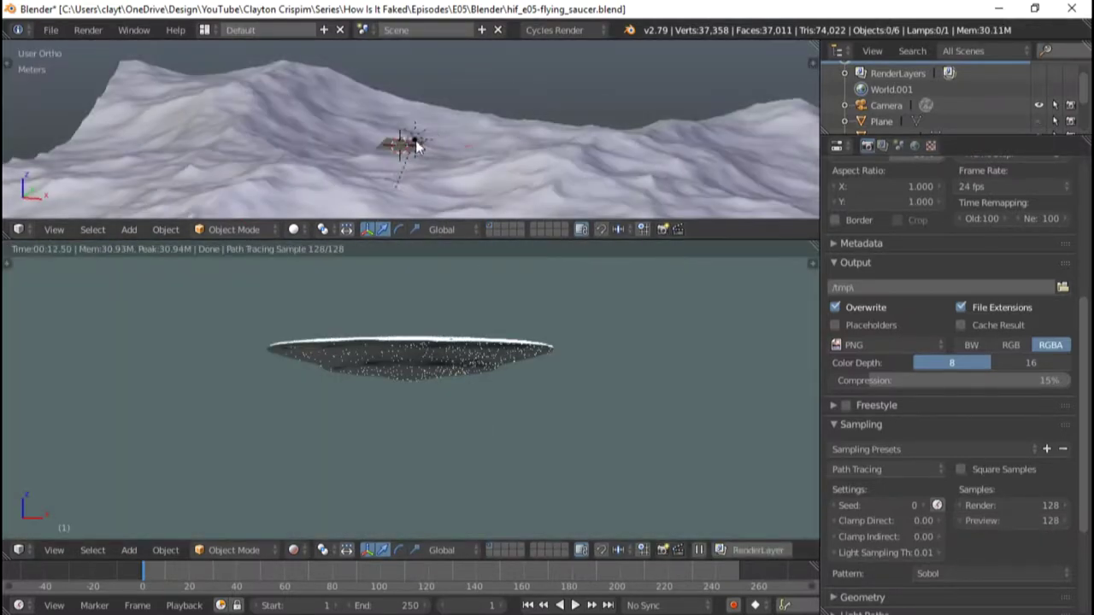
right_click(413, 141)
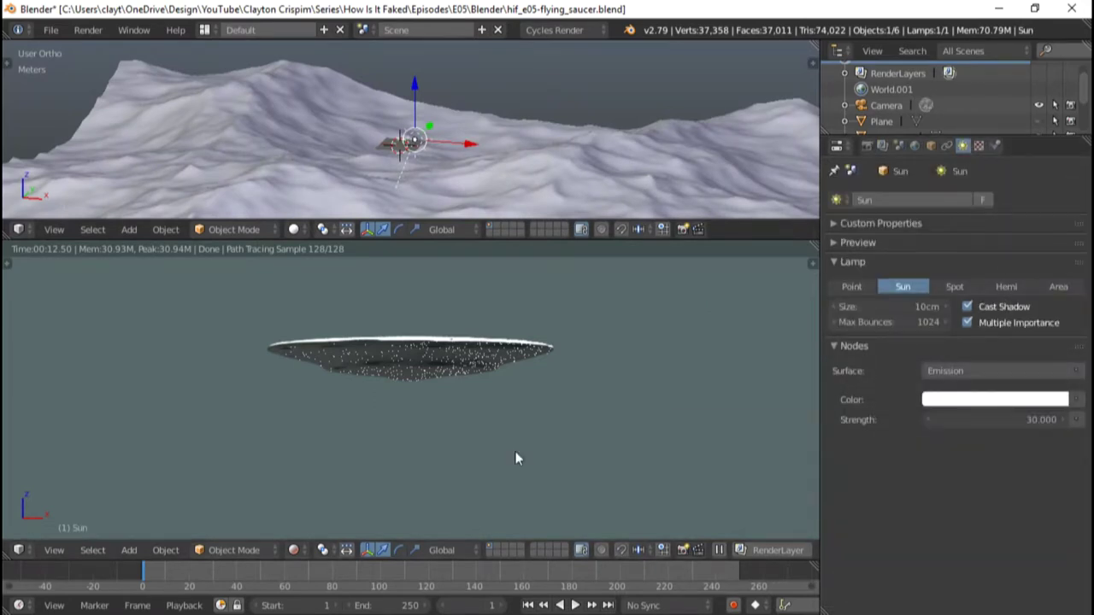
scroll(515, 459, "up", 5)
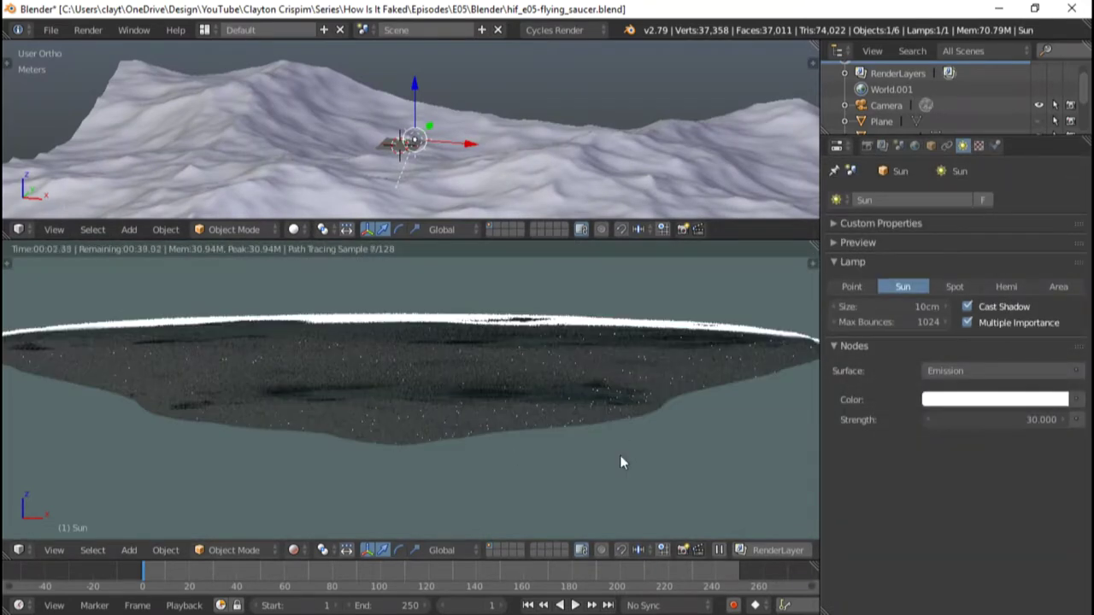
- Make the rendered film background transparent and delete the vertical ocean backdrop plane
key("shift+z")
scroll(620, 461, "down", 5)
key("KP_0")
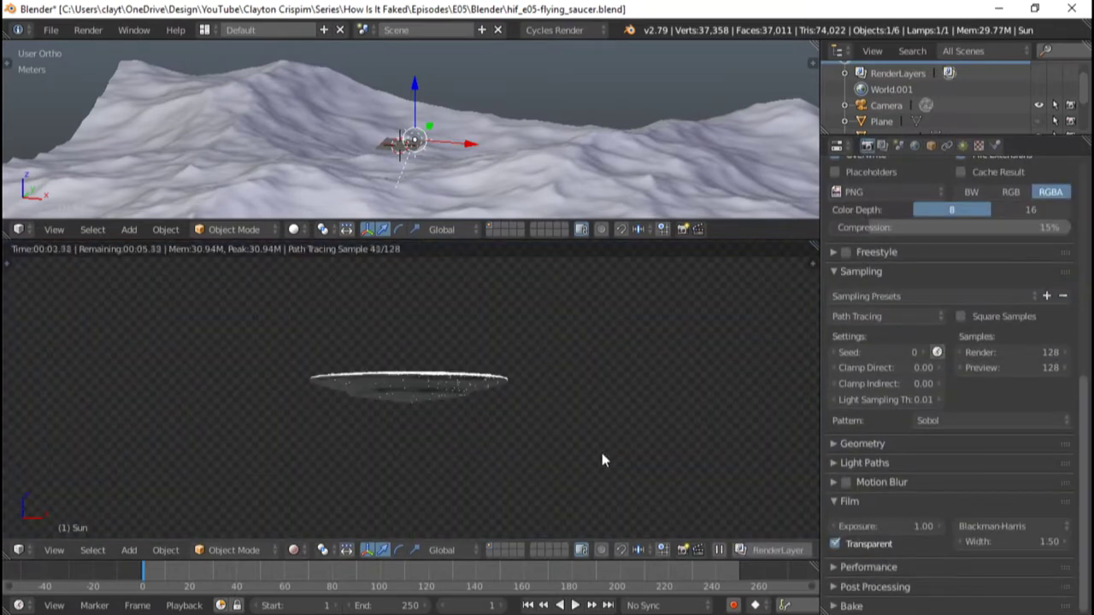
key("shift+z")
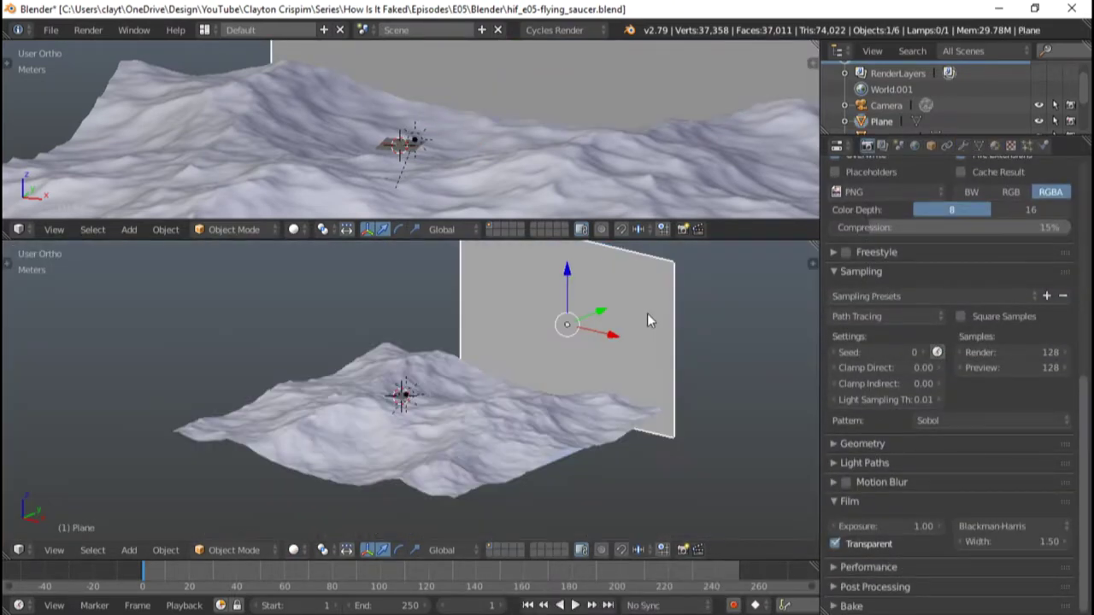
key("Delete")
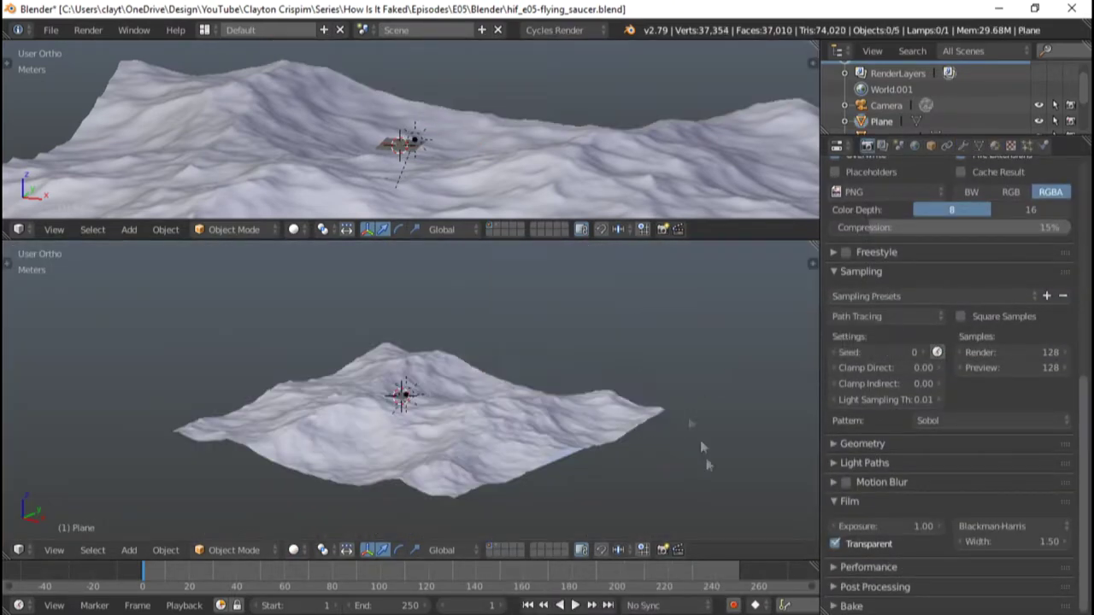
- Scale down the wave mesh and move it along the Z axis to sit beneath the saucer
key("KP_Decimal")
key("s")
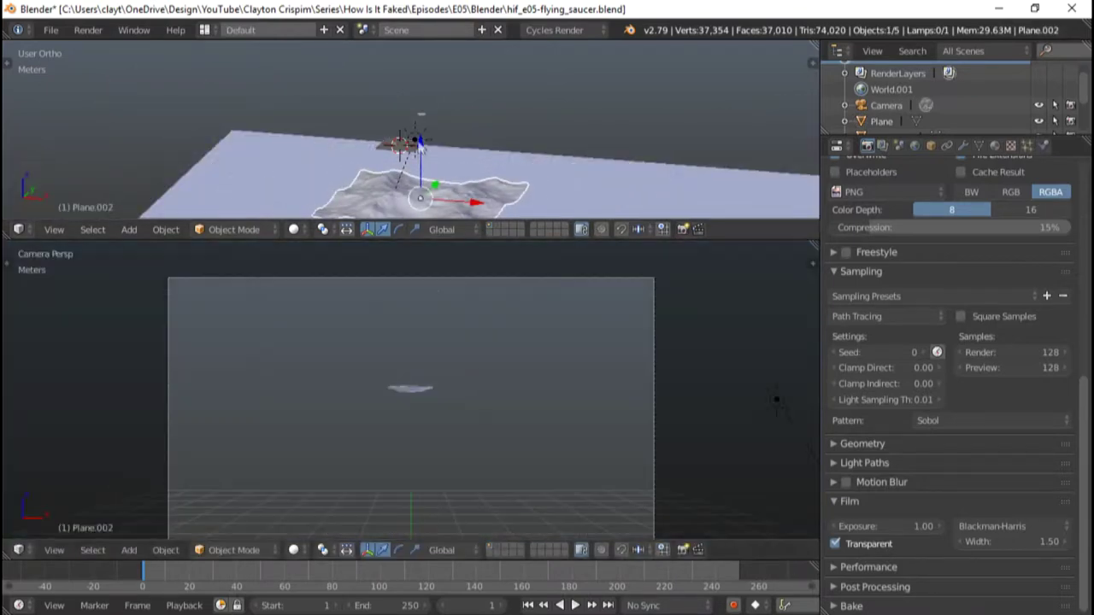
key("g")
key("z")
key("s")
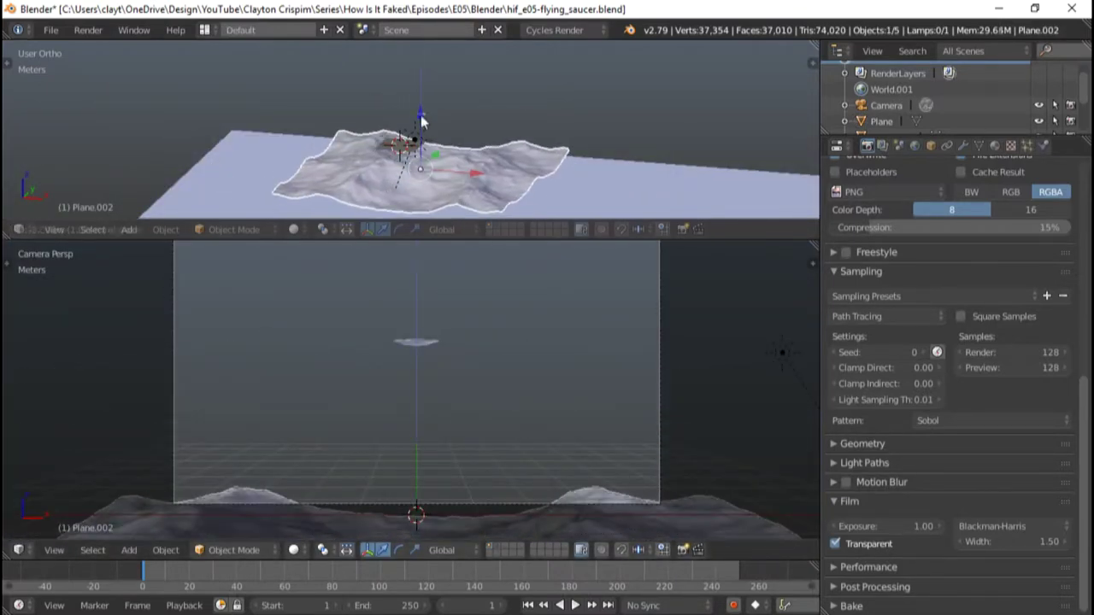
left_click(483, 372)
- Render the saucer in the camera view with the preview samples set to 500
key("shift+z")
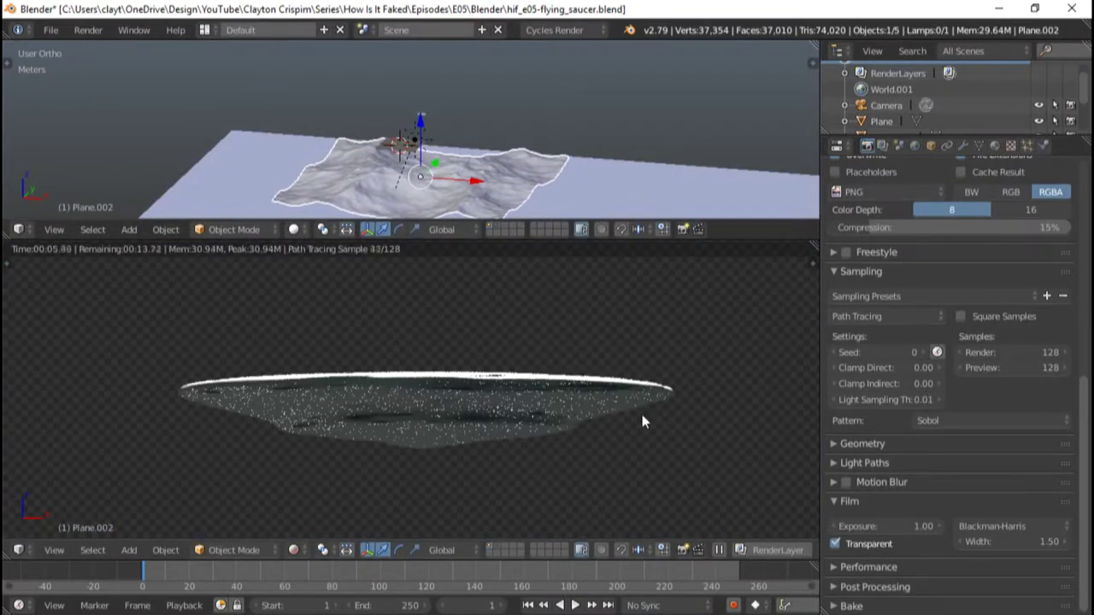
left_click(995, 367)
type("500")
key("Return")
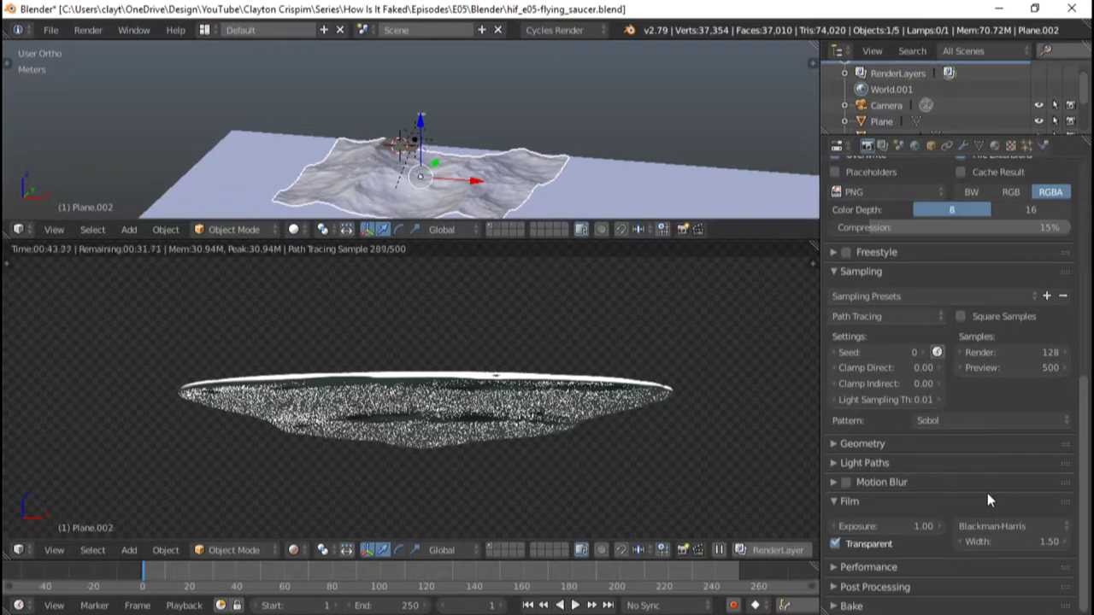
- Reduce the sun lamp's emission strength to 2
right_click(414, 138)
left_click(962, 145)
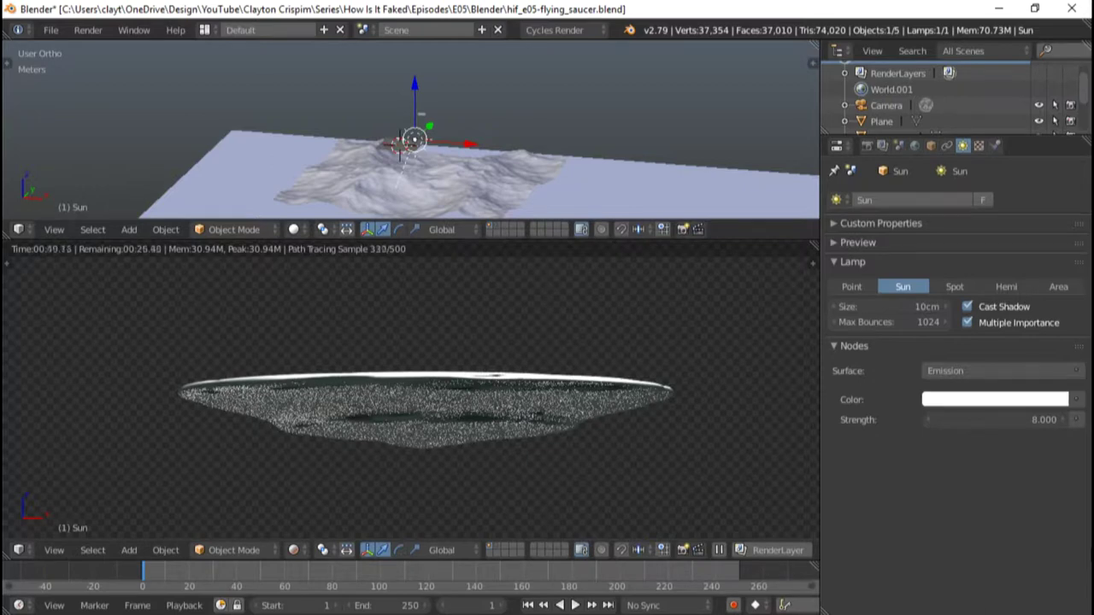
left_click(866, 145)
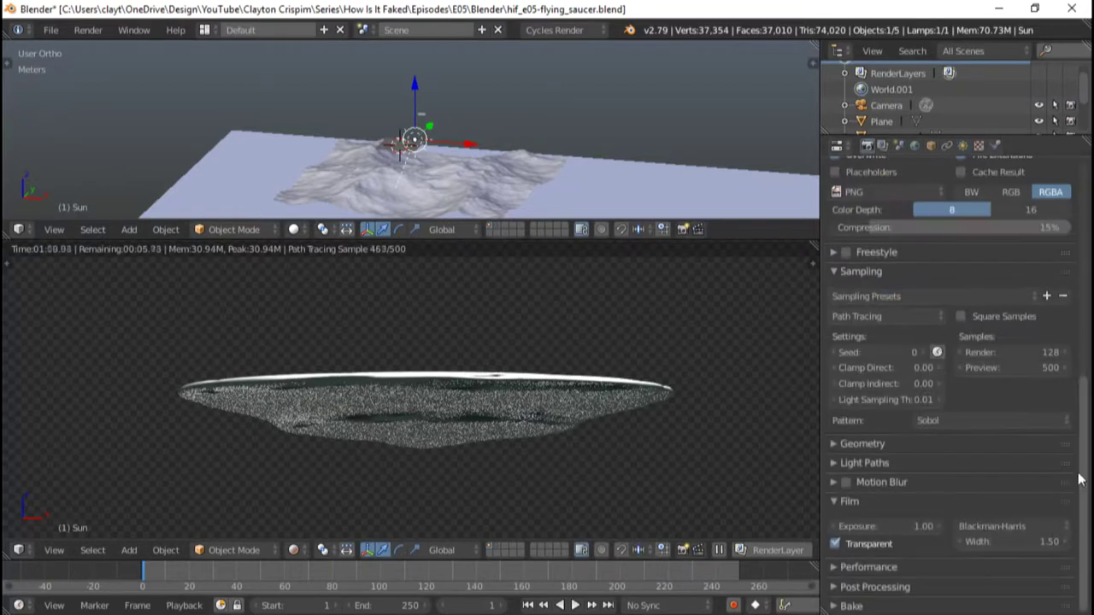
left_click(962, 146)
left_click(1036, 421)
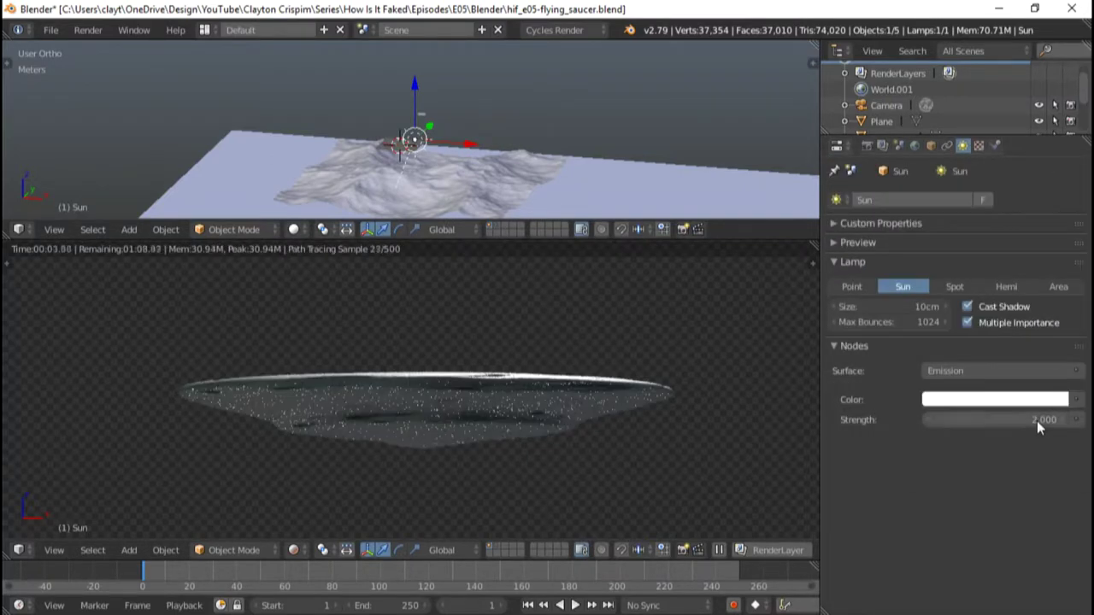
right_click(486, 201)
left_click(995, 145)
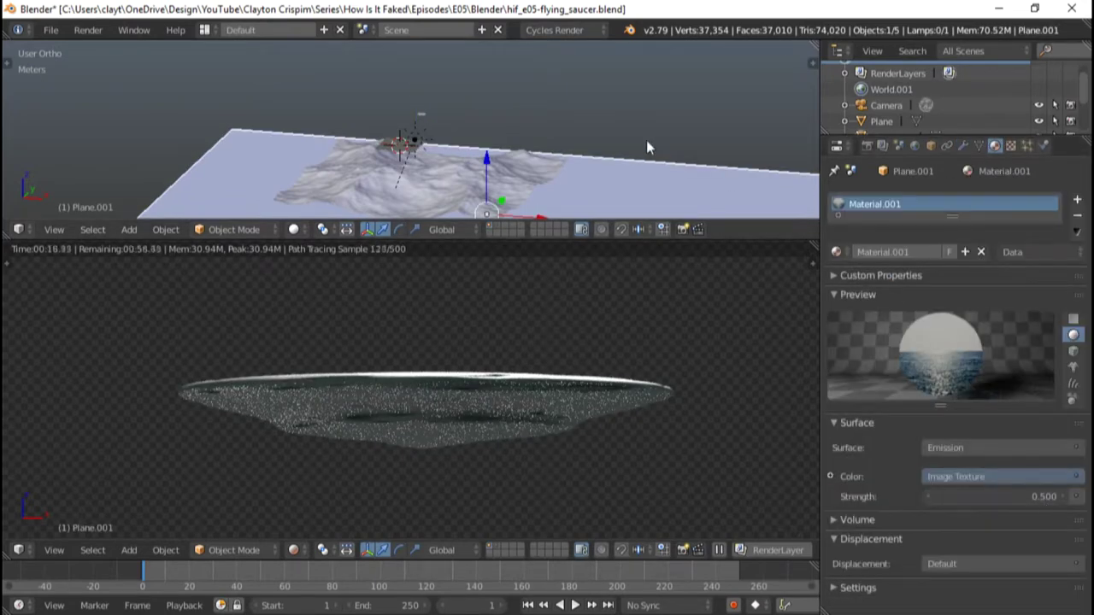
- Enable denoising for the render layer with a radius of 1 and check the saucer's render up close
left_click(866, 145)
left_click(831, 457)
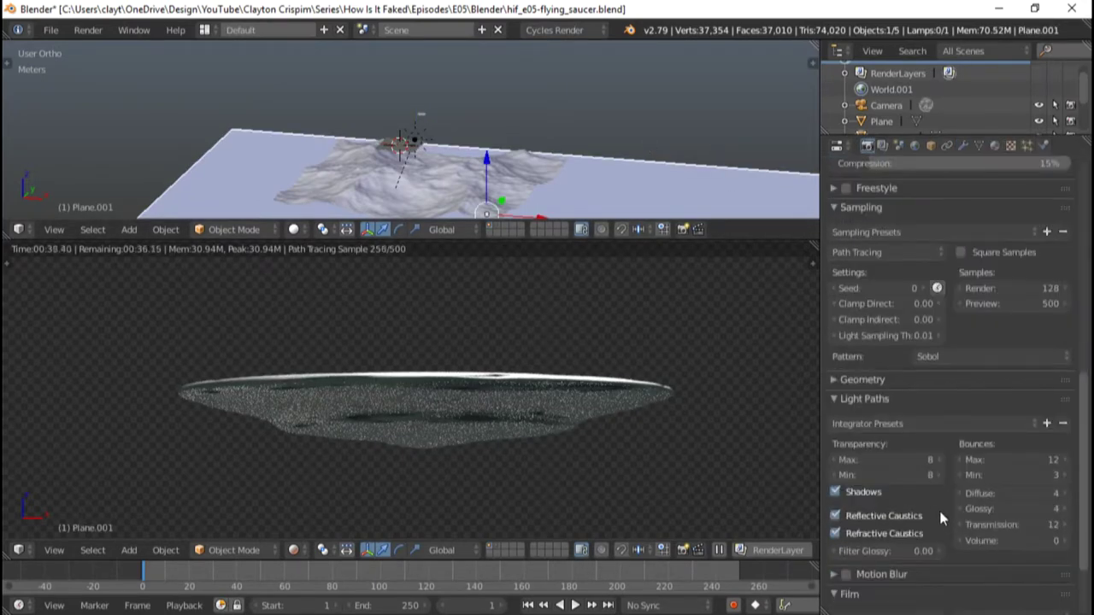
left_click(863, 459)
left_click(881, 146)
left_click(898, 145)
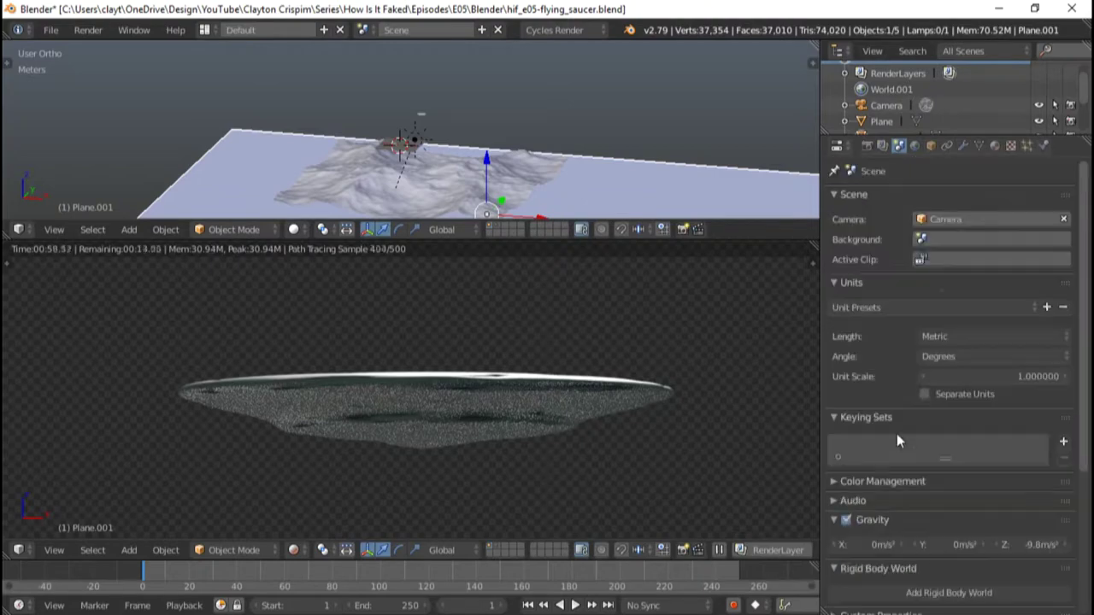
left_click(915, 145)
left_click(881, 145)
left_click(889, 486)
scroll(929, 500, "down", 1)
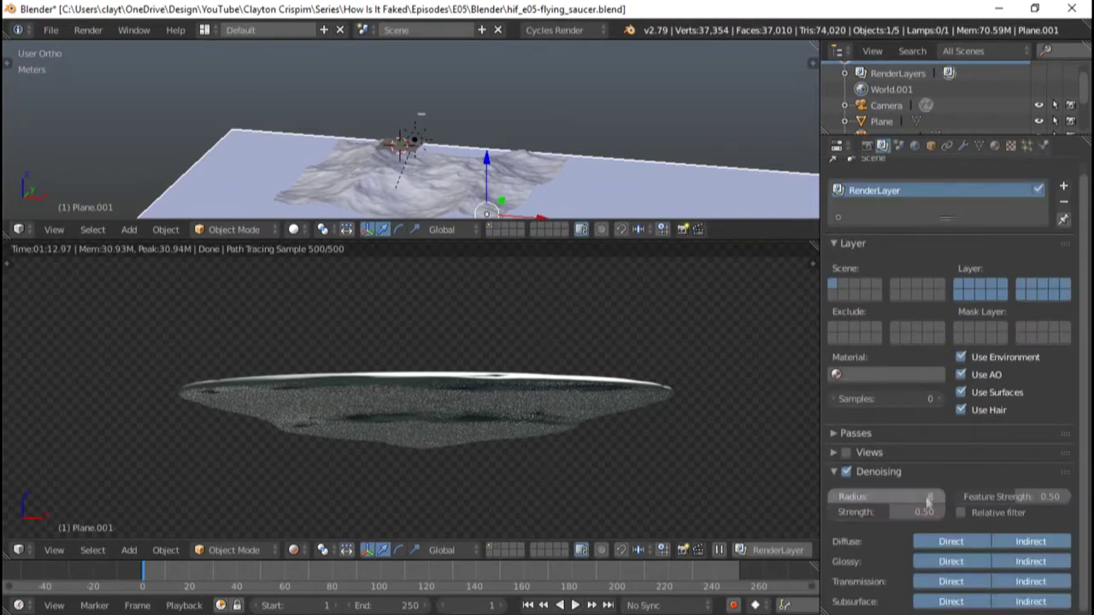
scroll(512, 438, "up", 2)
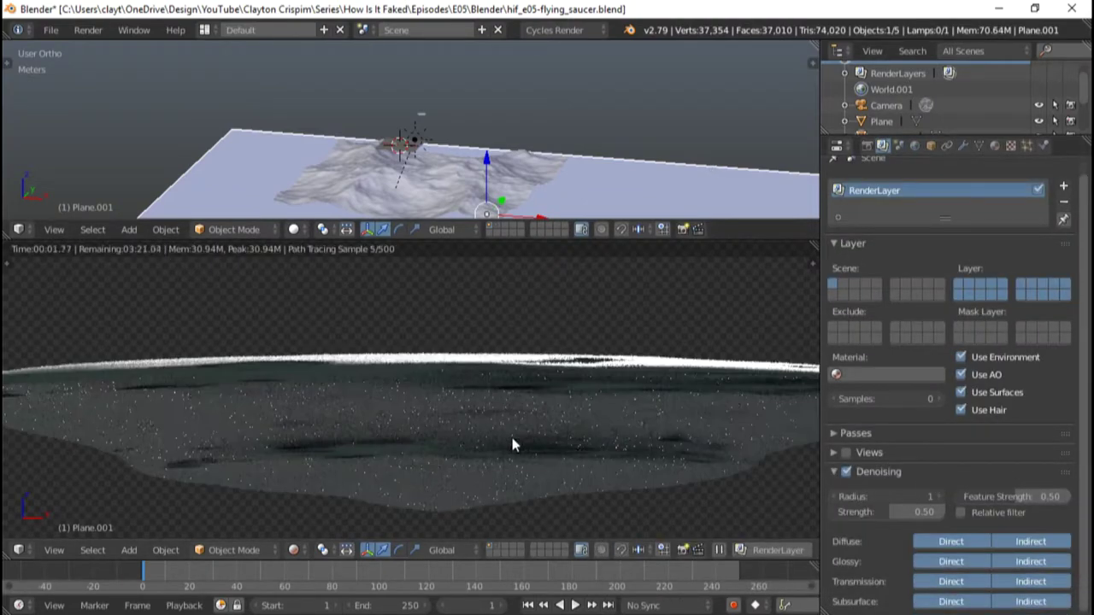
left_click(995, 146)
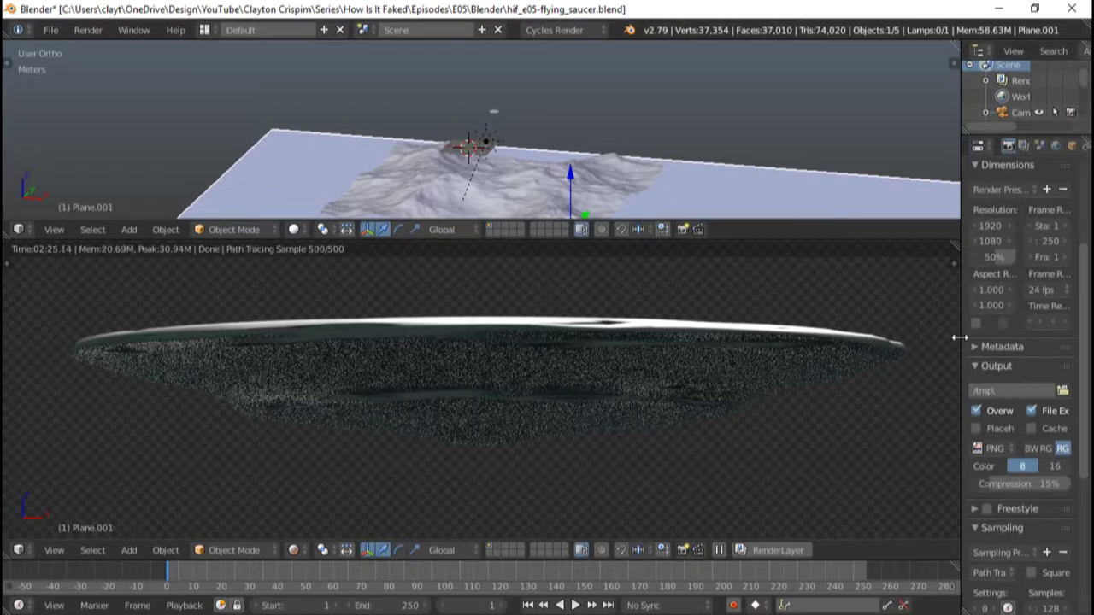
- Set the preview samples to 800 in the render sampling settings
left_click_drag(959, 337, 725, 325)
scroll(868, 476, "down", 5)
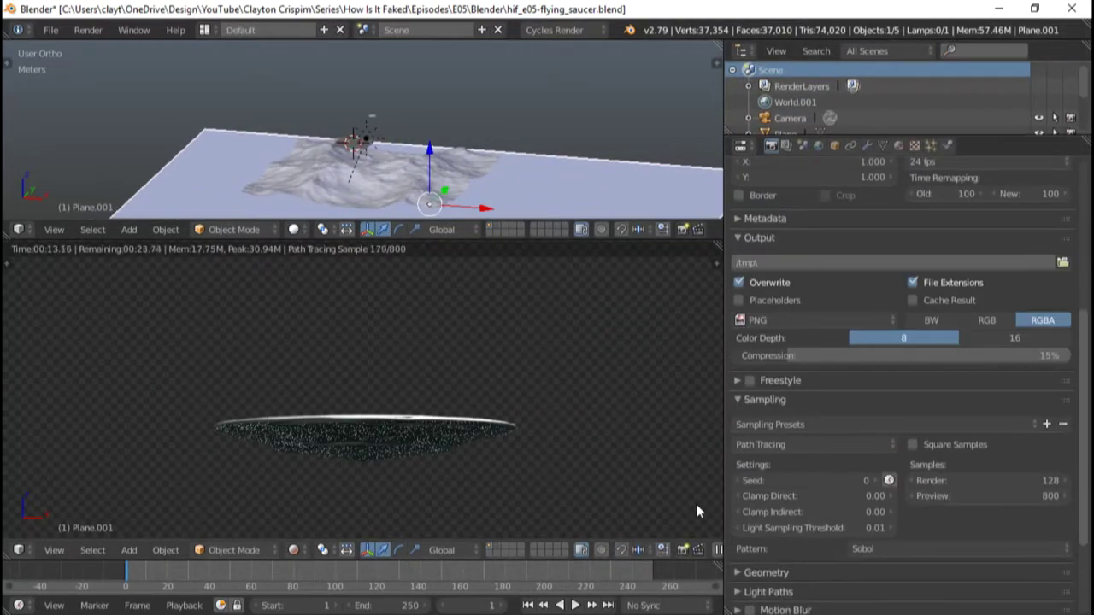
key("super")
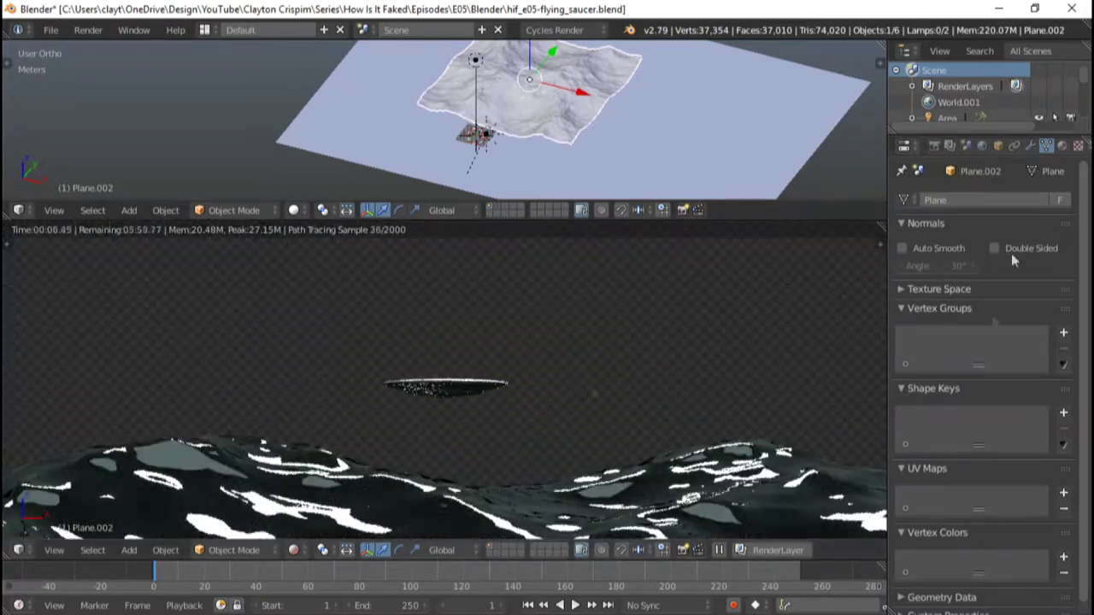
- Check the world and sampling settings, restart the rendered camera preview, and inspect the saucer with the wave mesh's layer hidden
left_click(981, 146)
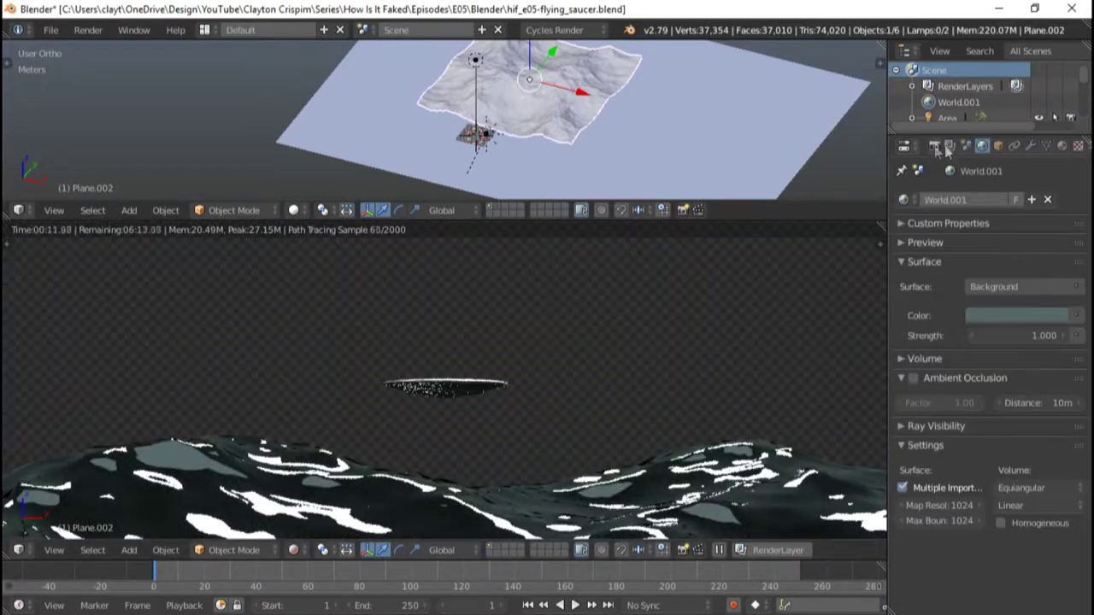
left_click(935, 146)
scroll(904, 542, "down", 6)
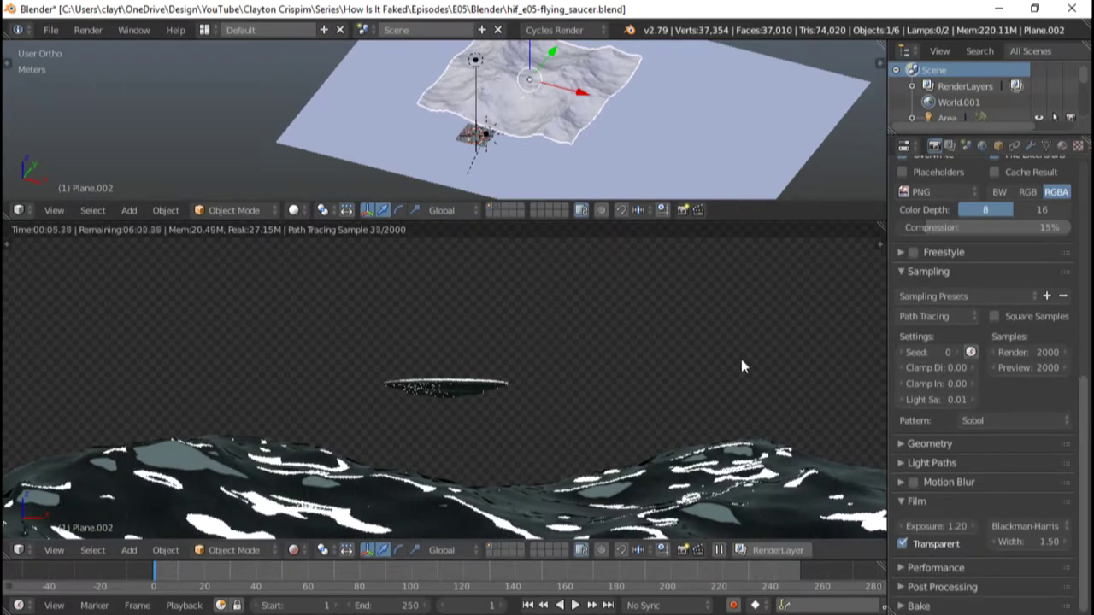
key("shift+z")
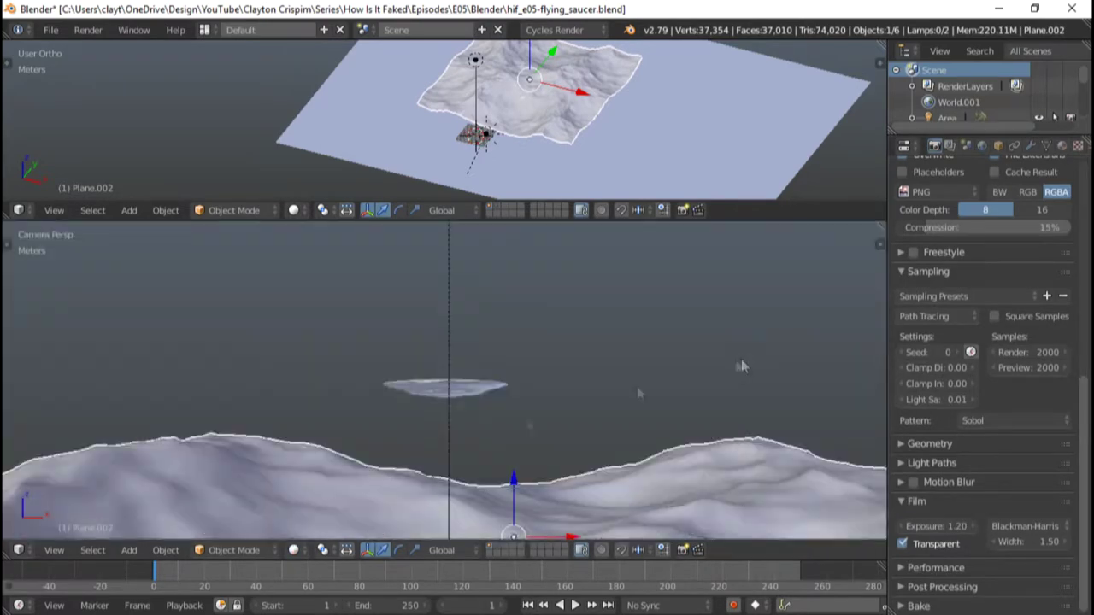
key("shift+z")
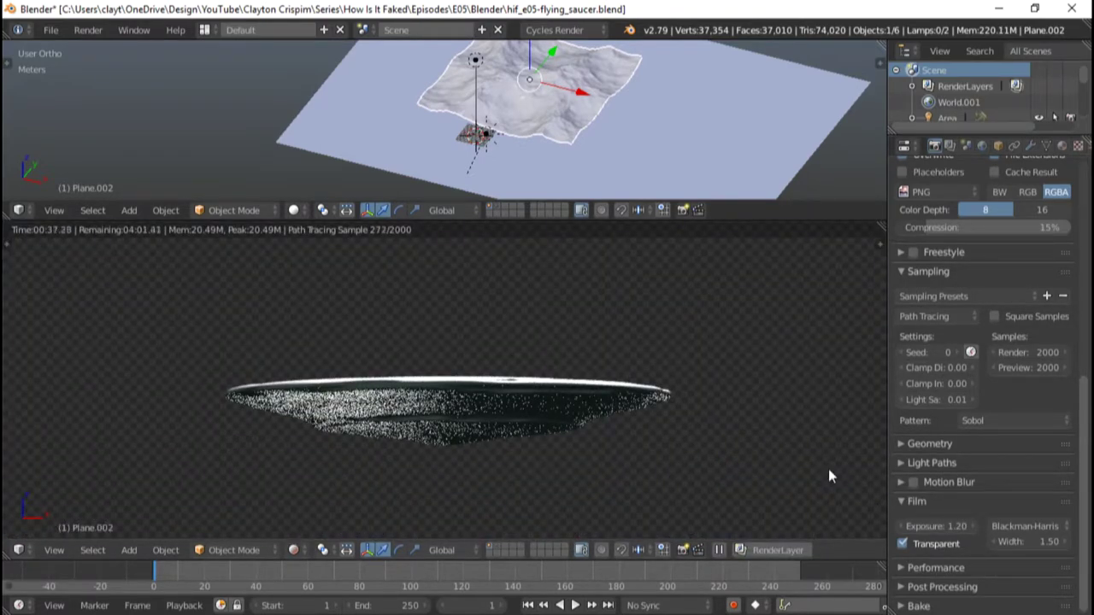
left_click(494, 550)
key("m")
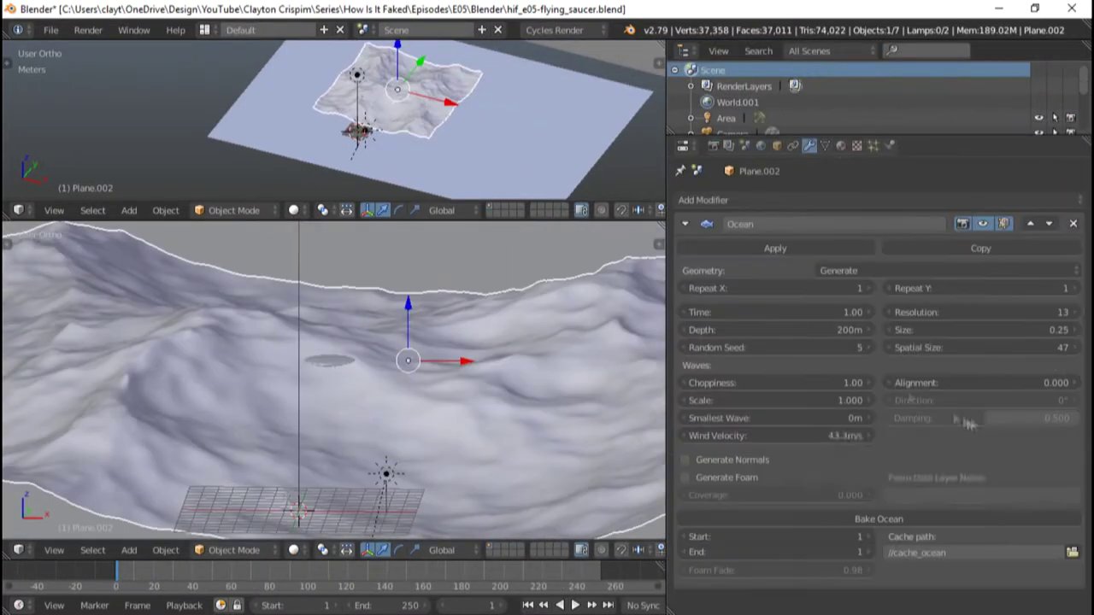
- Set the Ocean modifier's wind velocity to 25 m/s, choppiness to 0.61 and scale to 0.5
type("25")
key("Return")
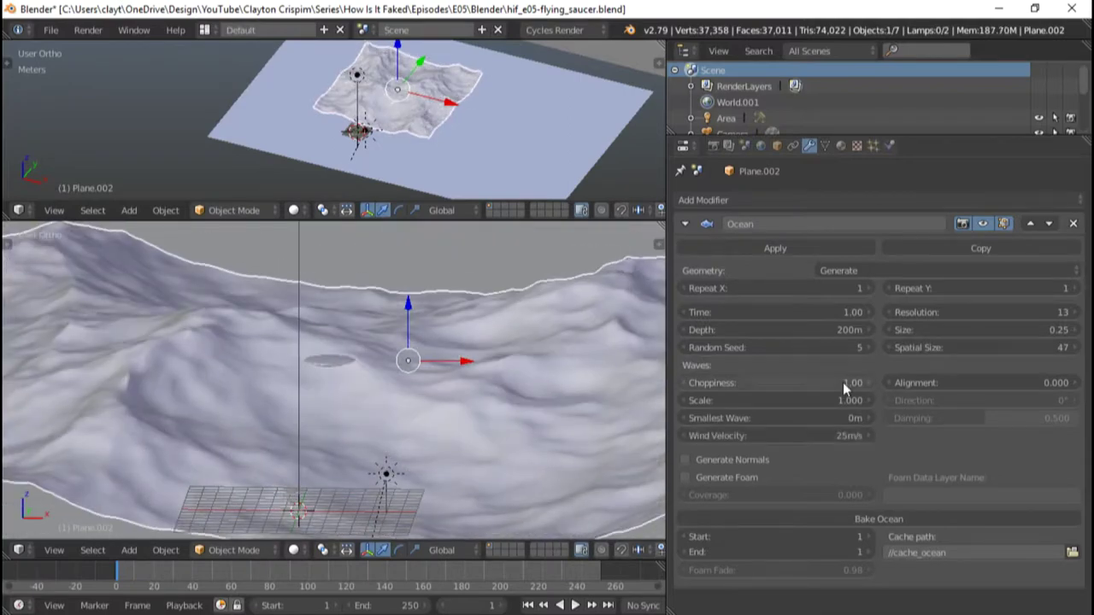
mouse_move(820, 418)
left_mouse_down()
mouse_move(846, 418)
mouse_move(795, 418)
mouse_move(777, 400)
mouse_move(752, 400)
mouse_move(756, 383)
left_mouse_up()
- Preview the rendered saucer up close against the ocean background and save the Blender file
key("shift+z")
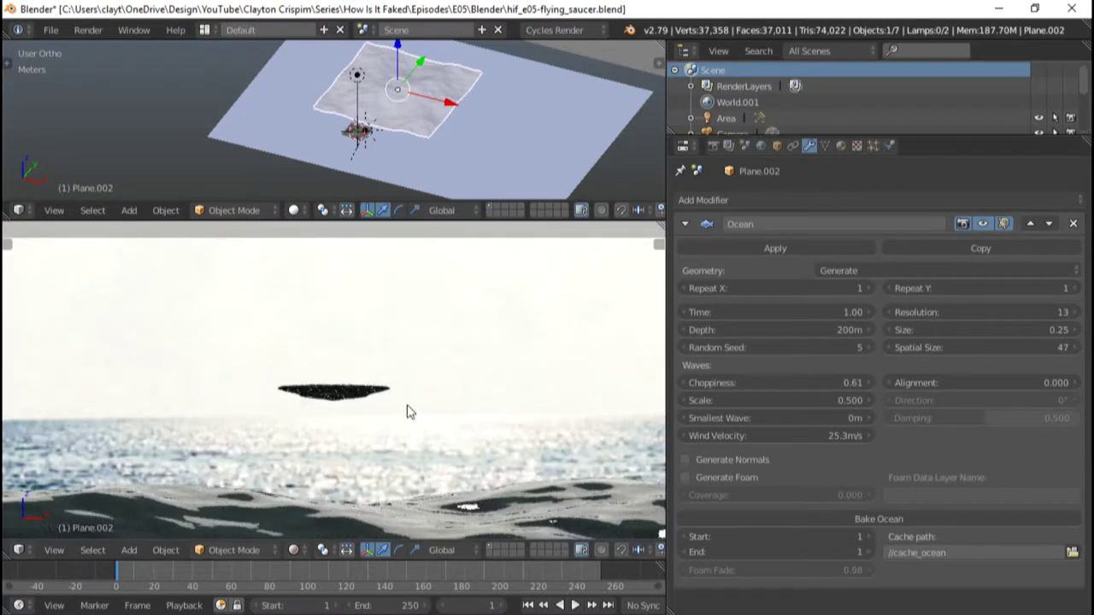
scroll(481, 378, "up", 4)
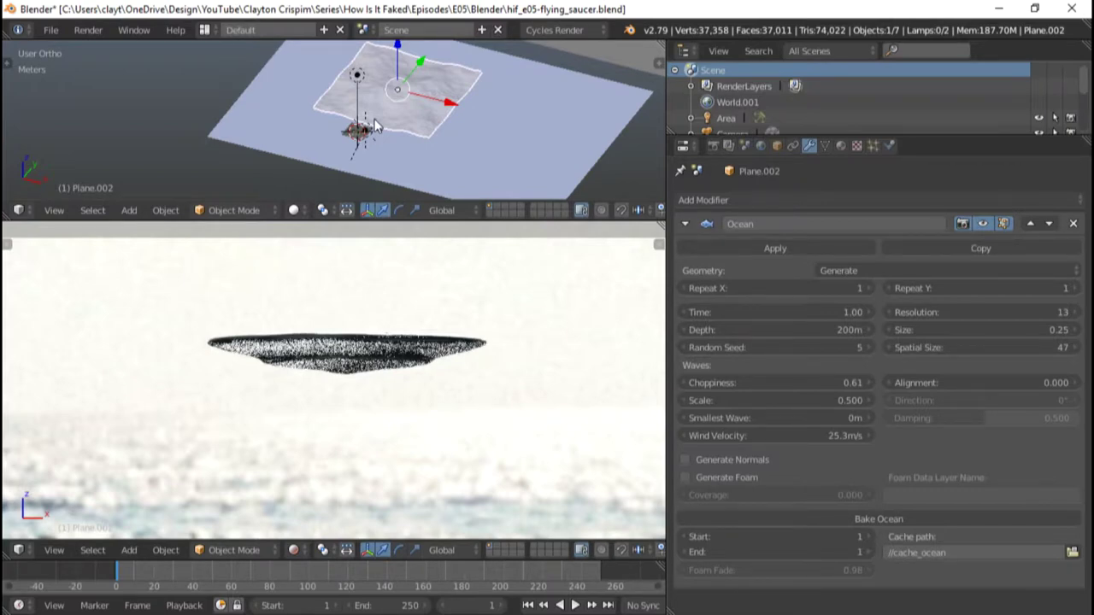
key("shift+z")
key("ctrl+s")
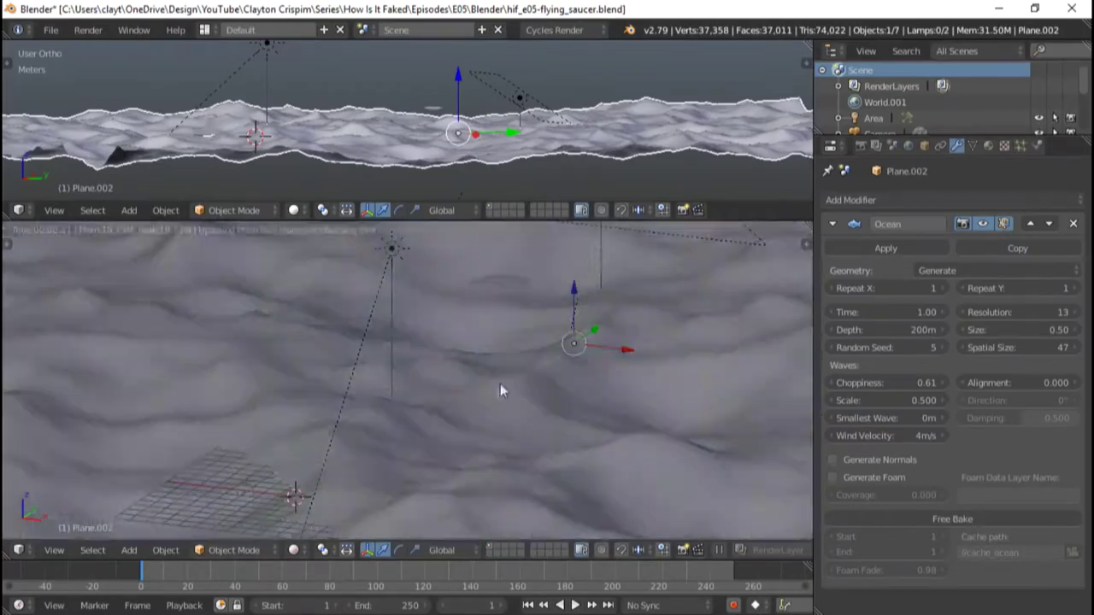
key("shift+z")
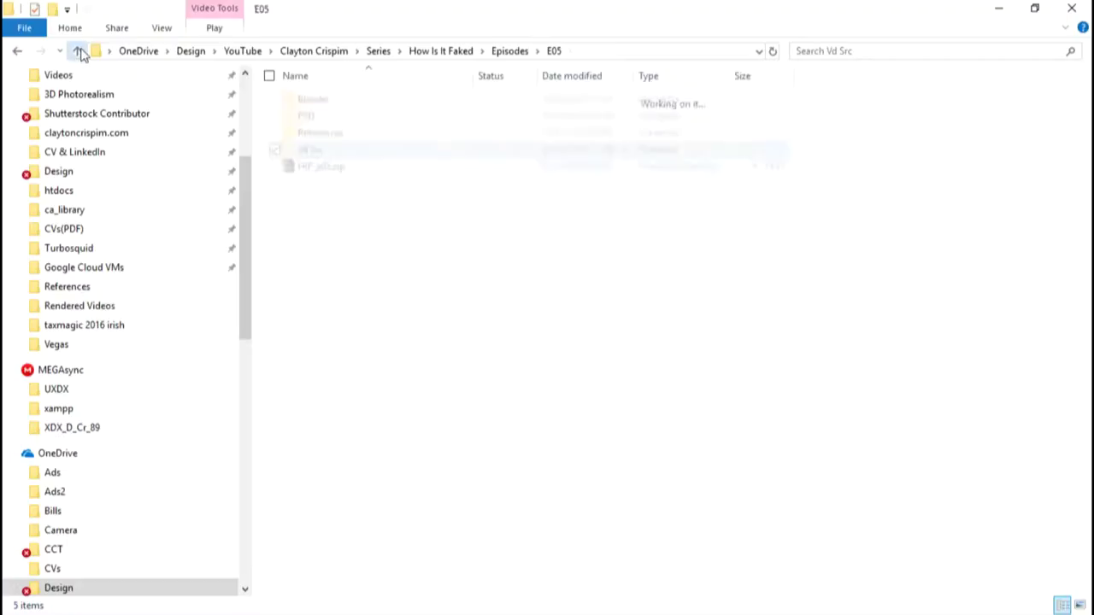
- In the E05 folder, delete the old zip archive, compress the project folders into a new one and begin naming it HIF_
key("Delete")
right_click(316, 132)
left_click(671, 212)
type("HIF_")
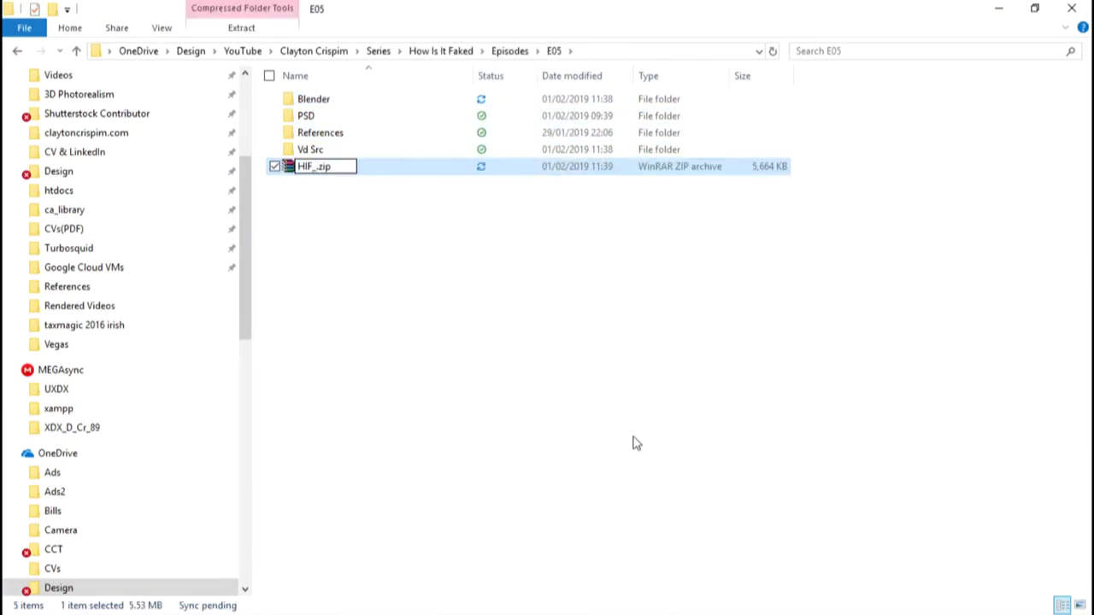
key("alt+Tab")
type("www.")
key("Down")
key("Down")
key("Down")
key("Return")
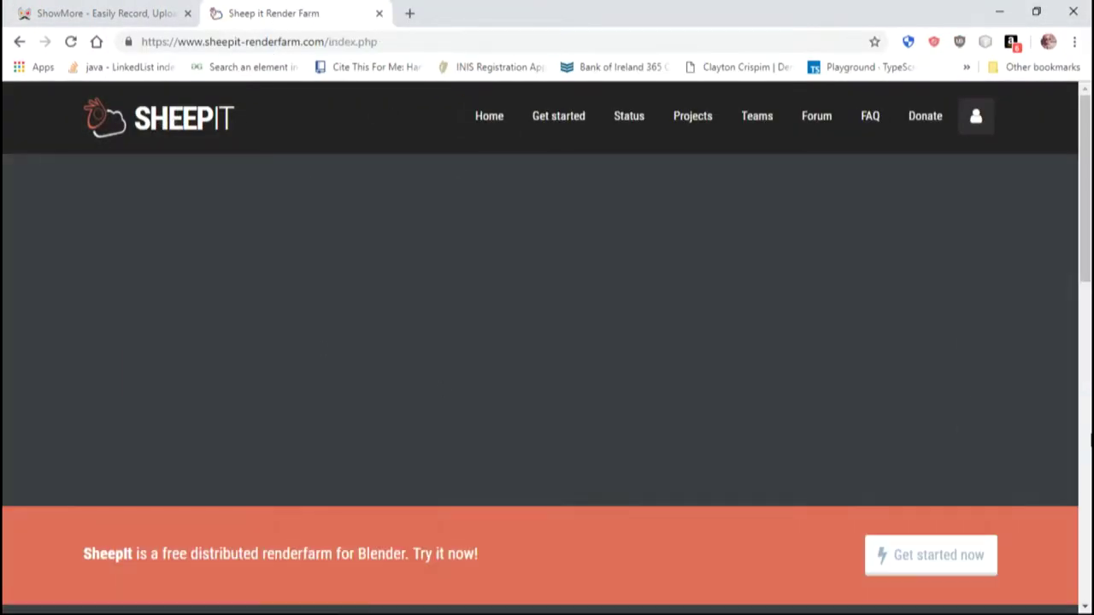
- Look over the SheepIt home page and sign in to the account with the saved credentials
scroll(547, 342, "down", 5)
scroll(547, 342, "up", 5)
left_click(975, 115)
left_click(880, 225)
left_click(849, 266)
key("Return")
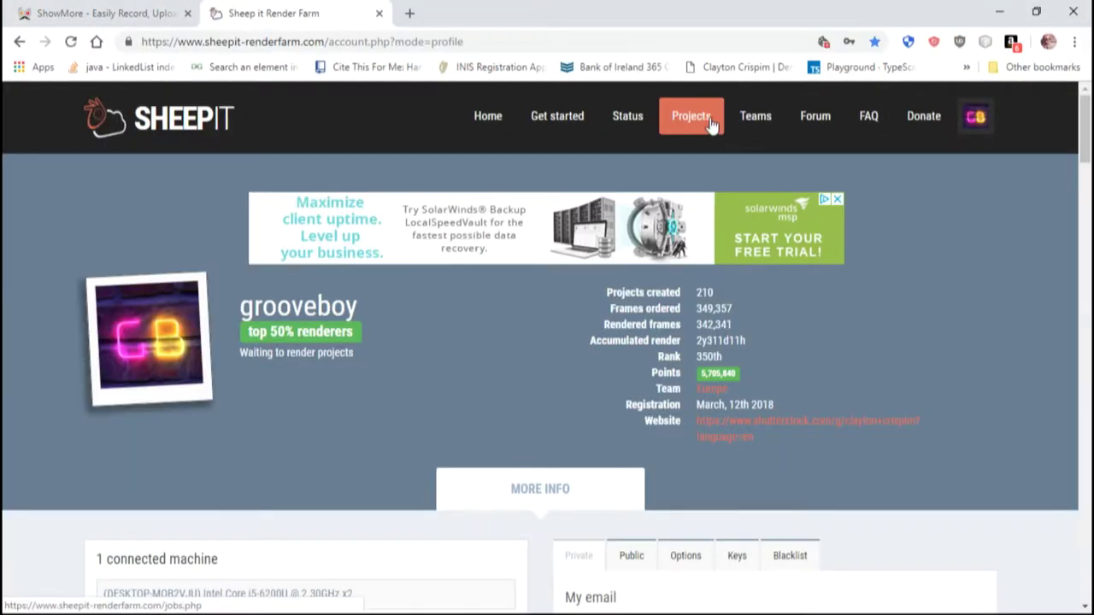
- Create a new SheepIt render project from the HIF_E05 archive and open its administration page
left_click(709, 124)
left_click(928, 200)
left_click(179, 481)
double_click(655, 287)
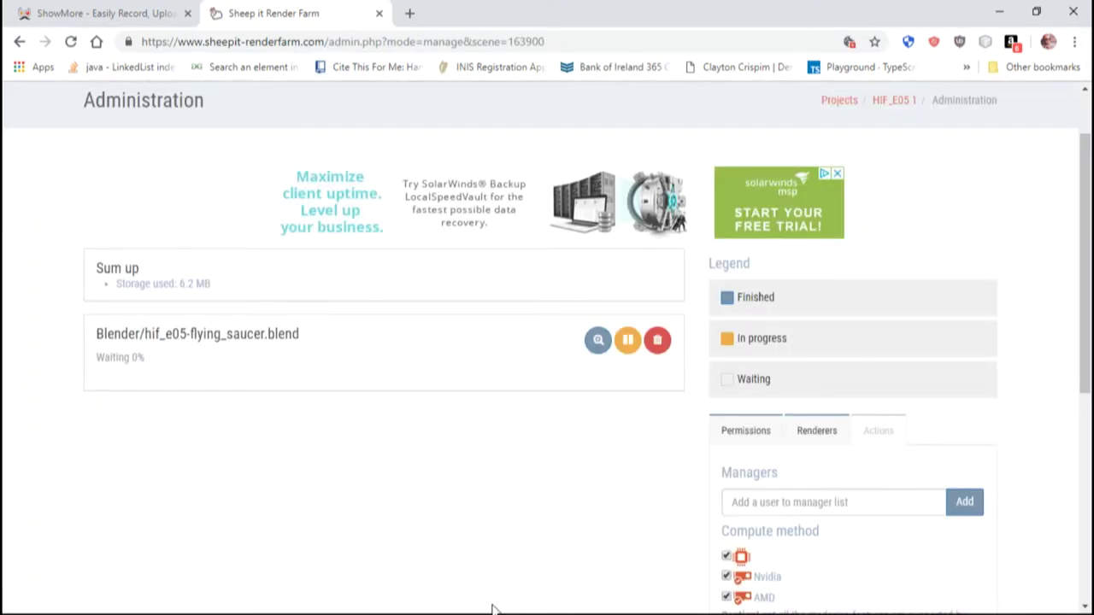
scroll(896, 566, "down", 2)
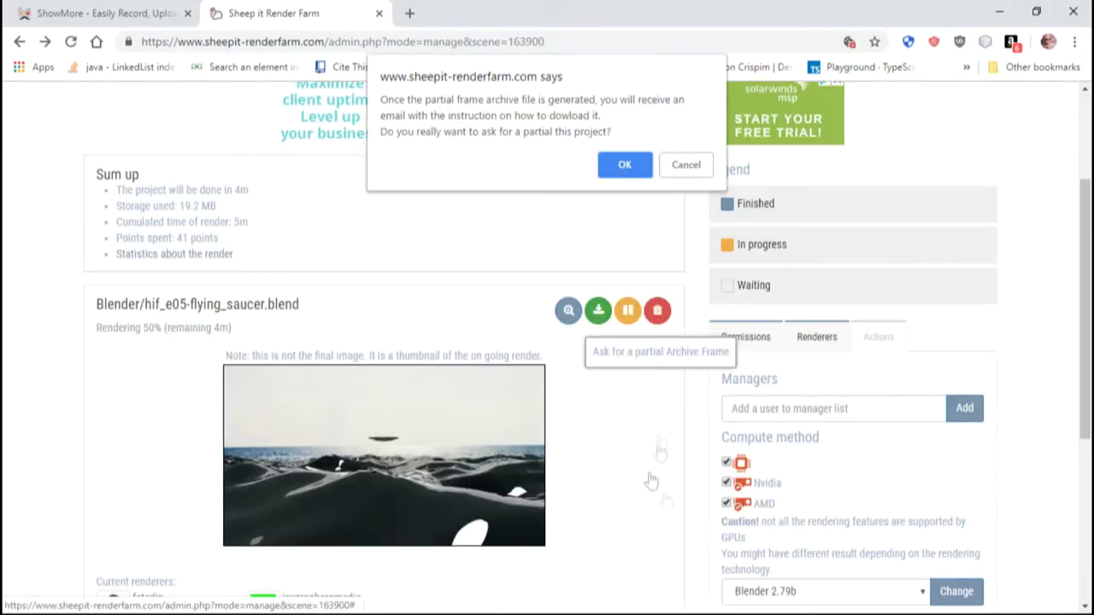
- Request the project's partial frame archive and save hif_e05-flying_saucer.zip in the Rendered Frames folder
key("Return")
right_click(895, 504)
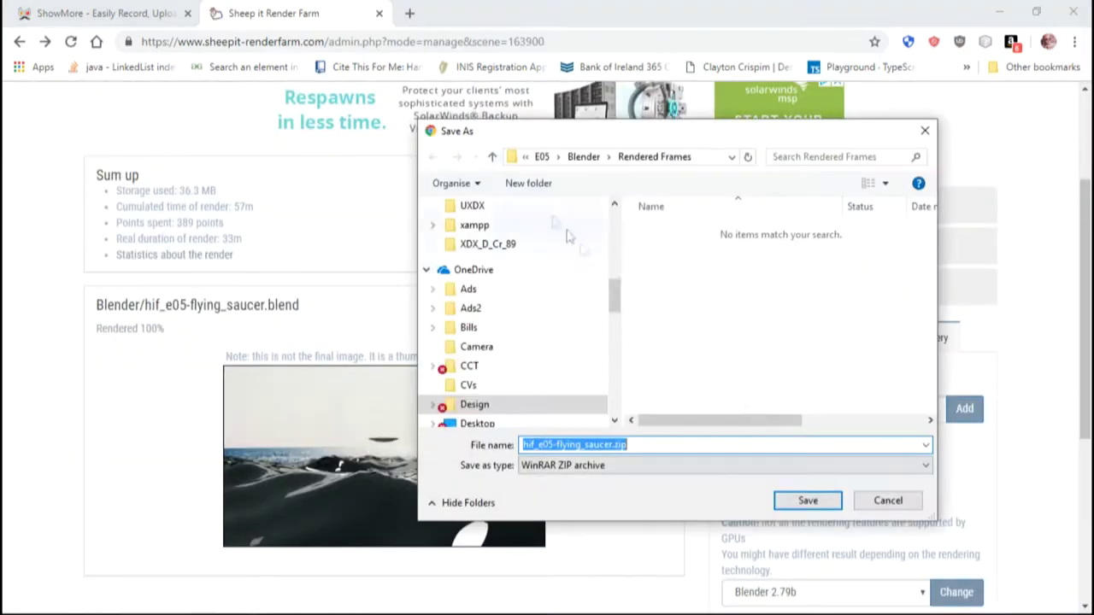
key("Return")
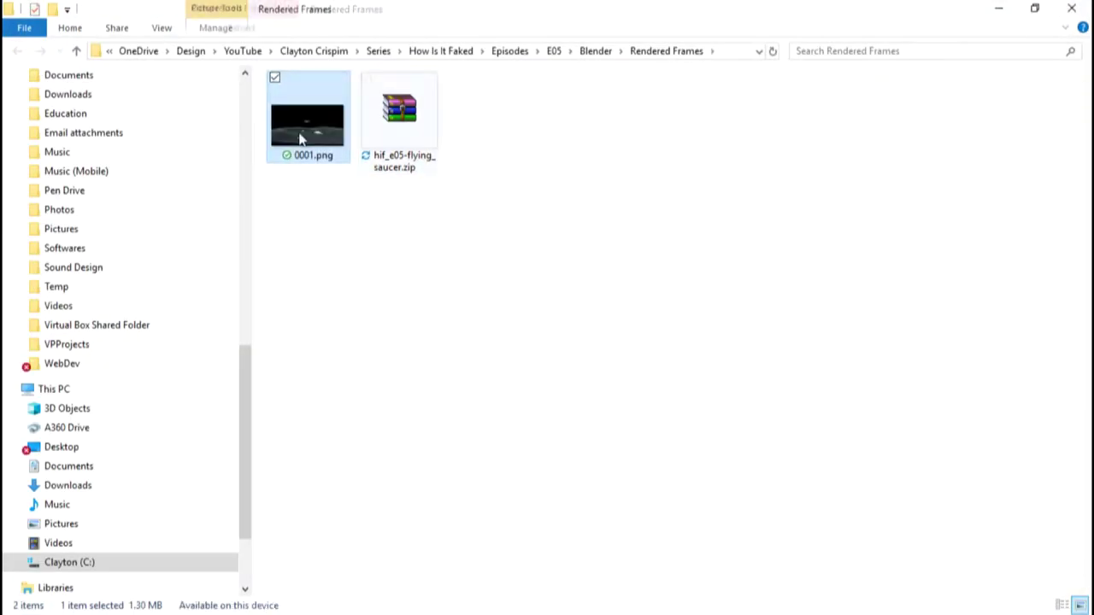
- Delete 0001.png from Rendered Frames and download the frame archive of the second finished SheepIt project
key("Delete")
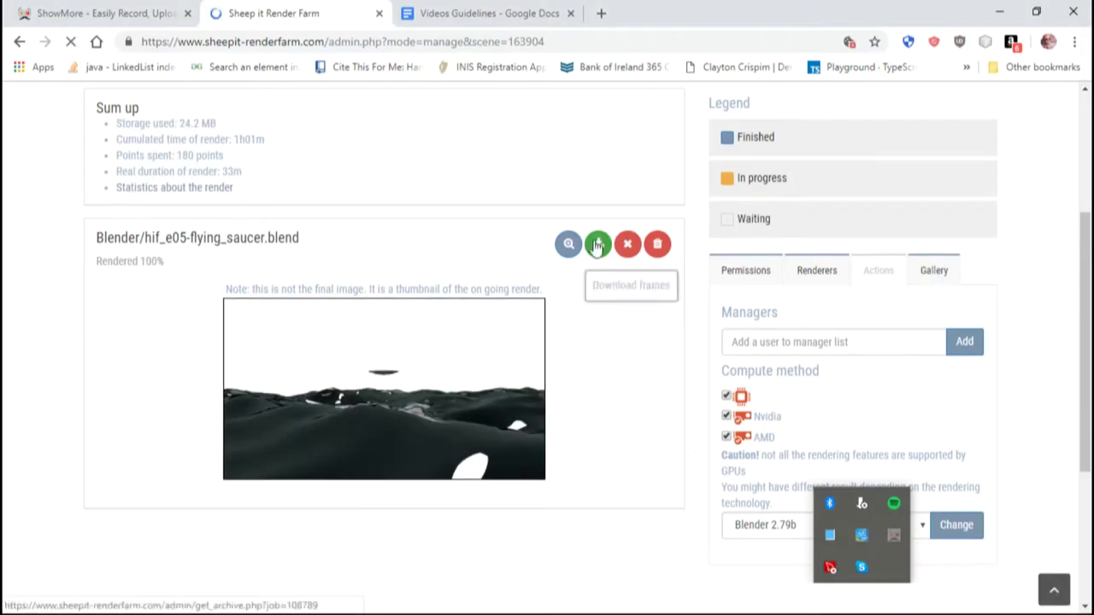
left_click(598, 244)
key("Return")
left_click(584, 321)
key("alt+Tab")
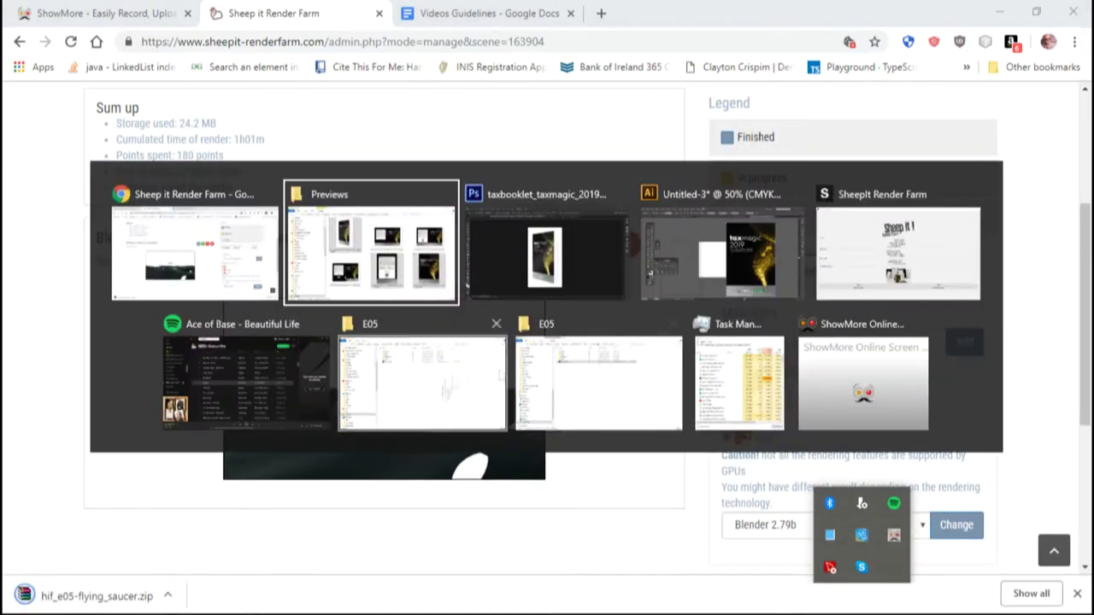
- Switch to Photoshop and open the rendered frame 0001.png alongside the ocean image
double_click(335, 115)
key("ctrl+z")
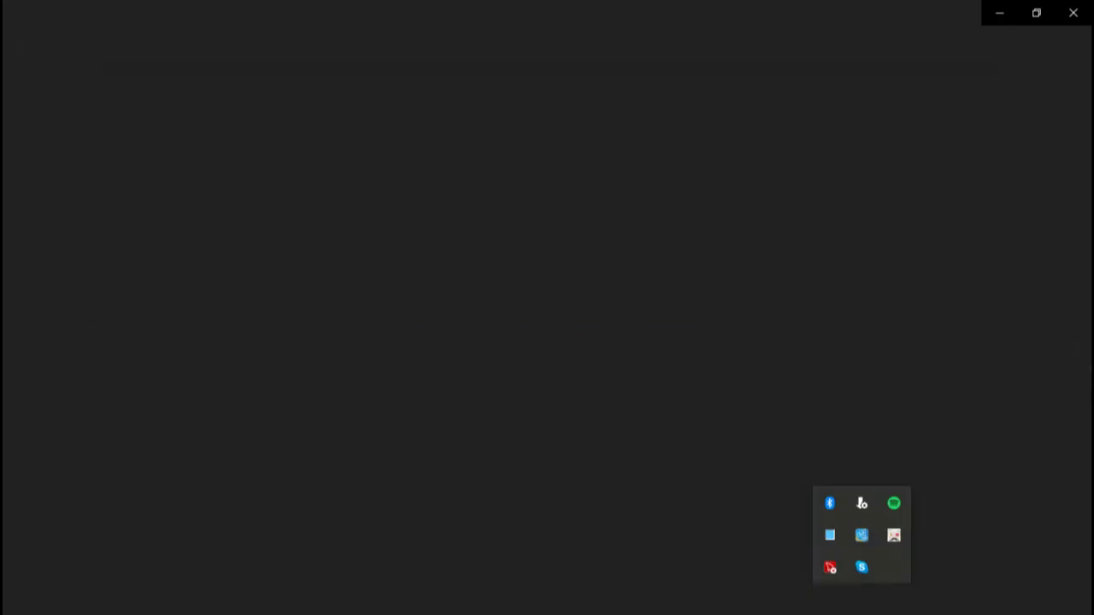
left_click(472, 44)
left_click_drag(471, 84, 494, 86)
key("alt+Tab")
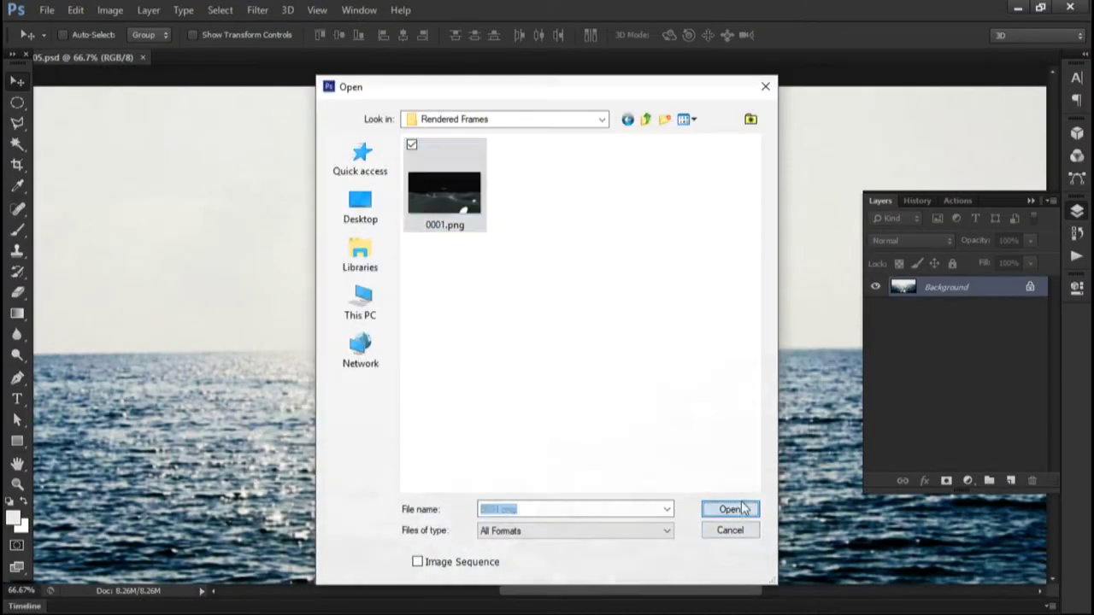
left_click(727, 510)
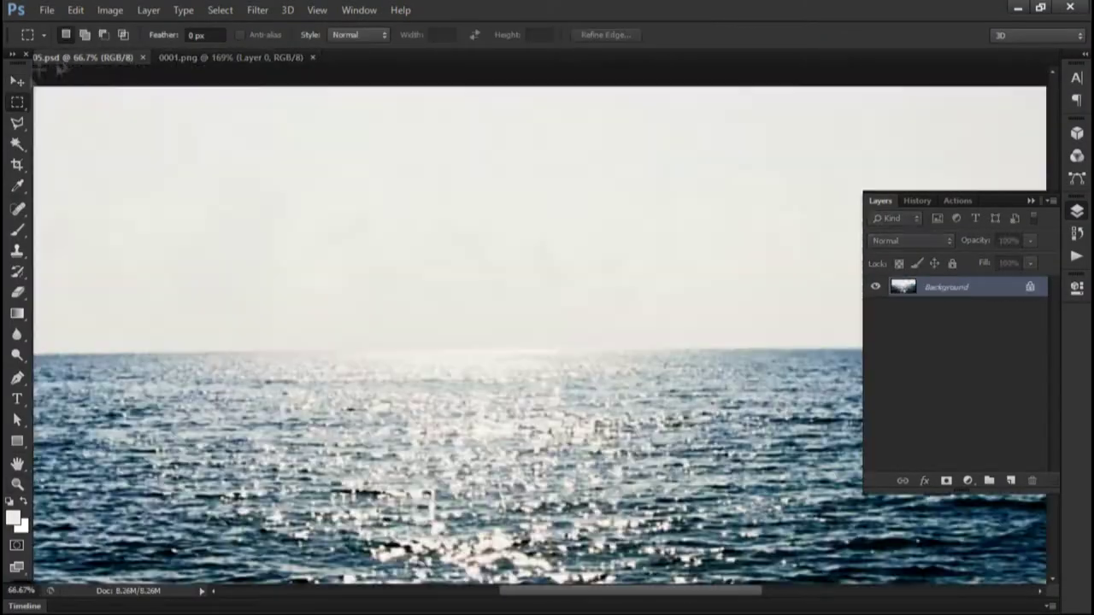
- Scale down the duplicated saucer layer above the ocean horizon and apply the transform
left_click_drag(1000, 438, 1010, 480)
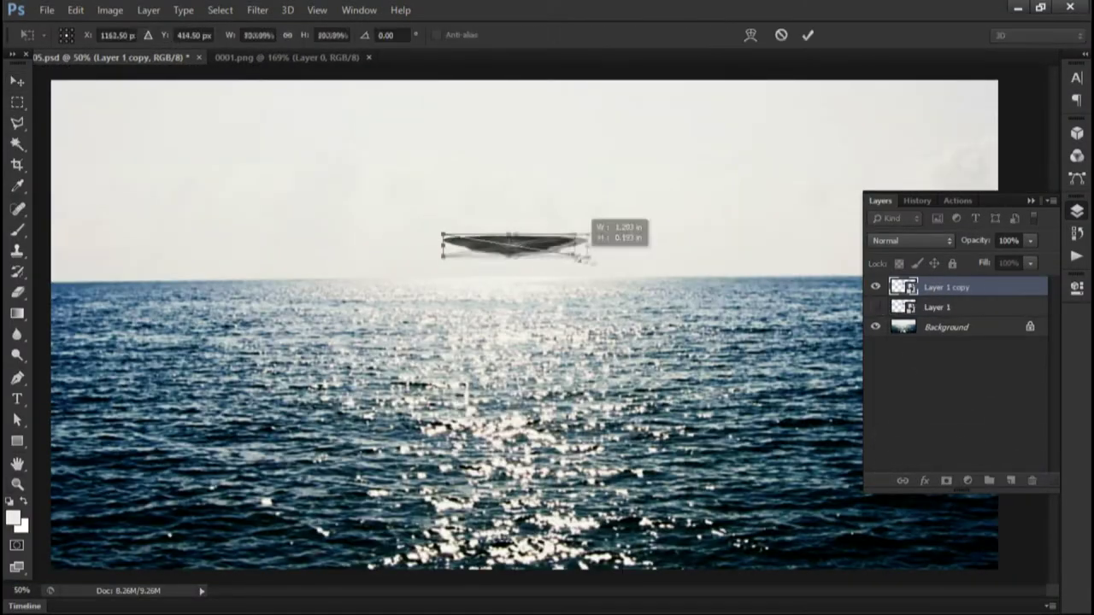
left_click_drag(589, 244, 548, 243)
key("Return")
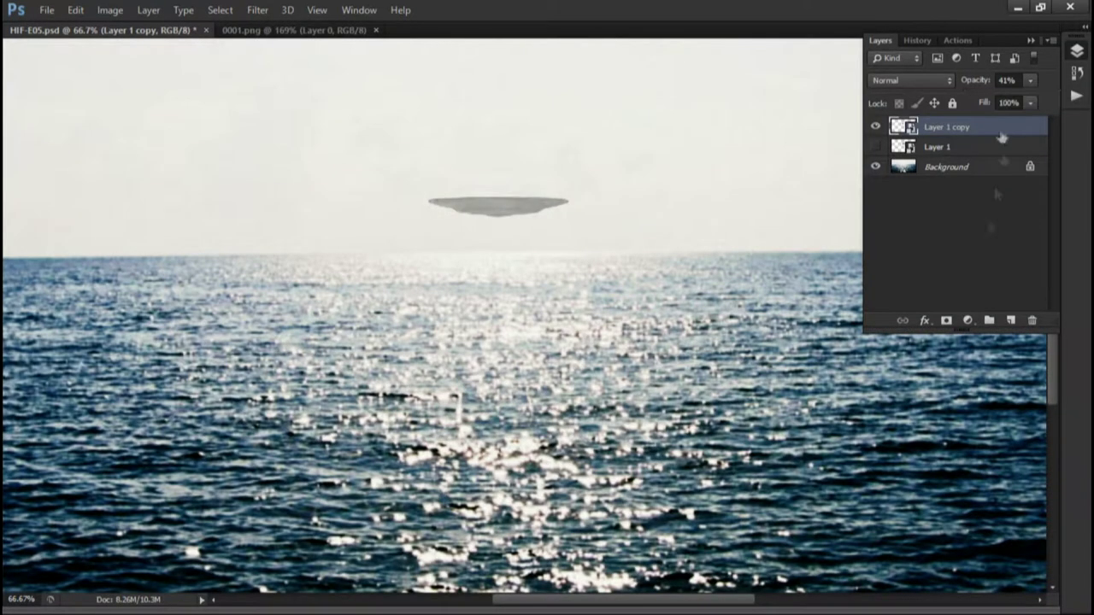
- Apply a Field Blur filter to the saucer copy layer
left_click(257, 10)
mouse_move(269, 185)
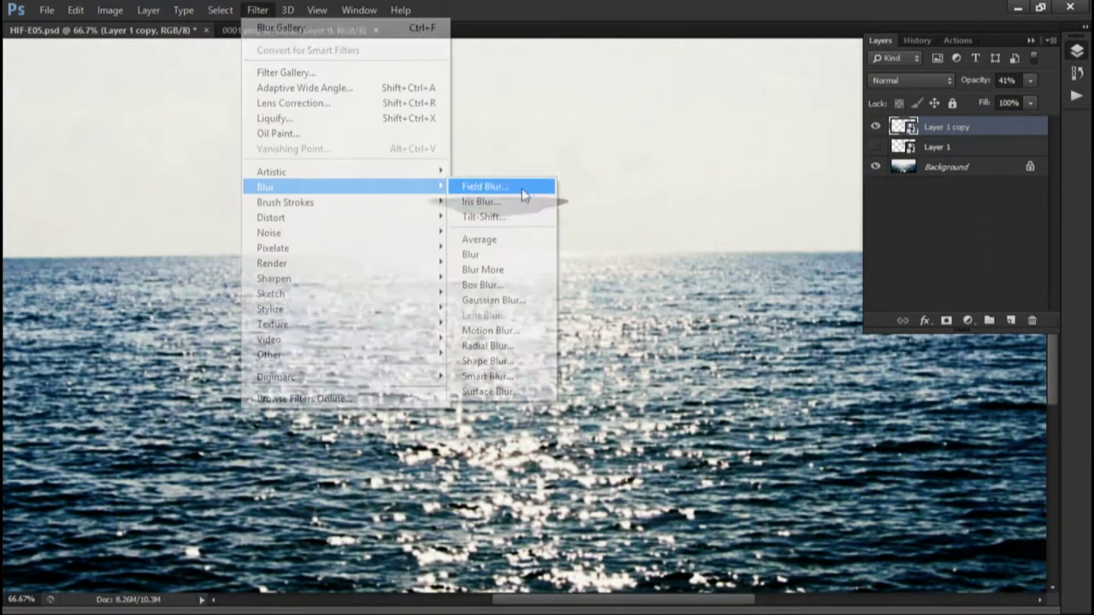
left_click(520, 186)
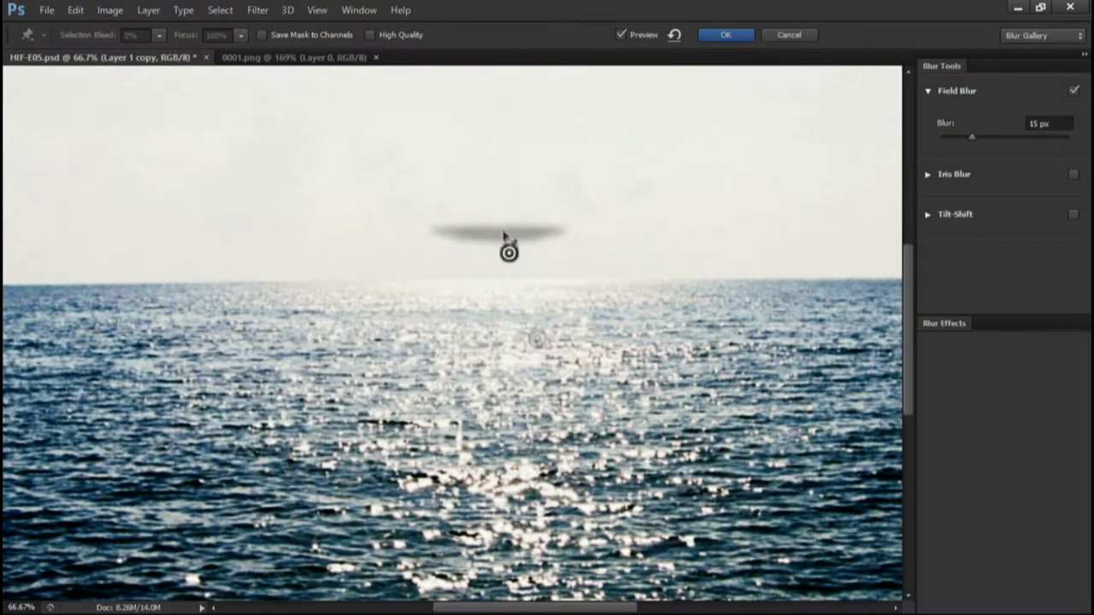
left_click(722, 36)
- Add a new layer above the saucer and try a soft white 400 px brush over it at 15% flow
key("ctrl+shift+alt+n")
key("b")
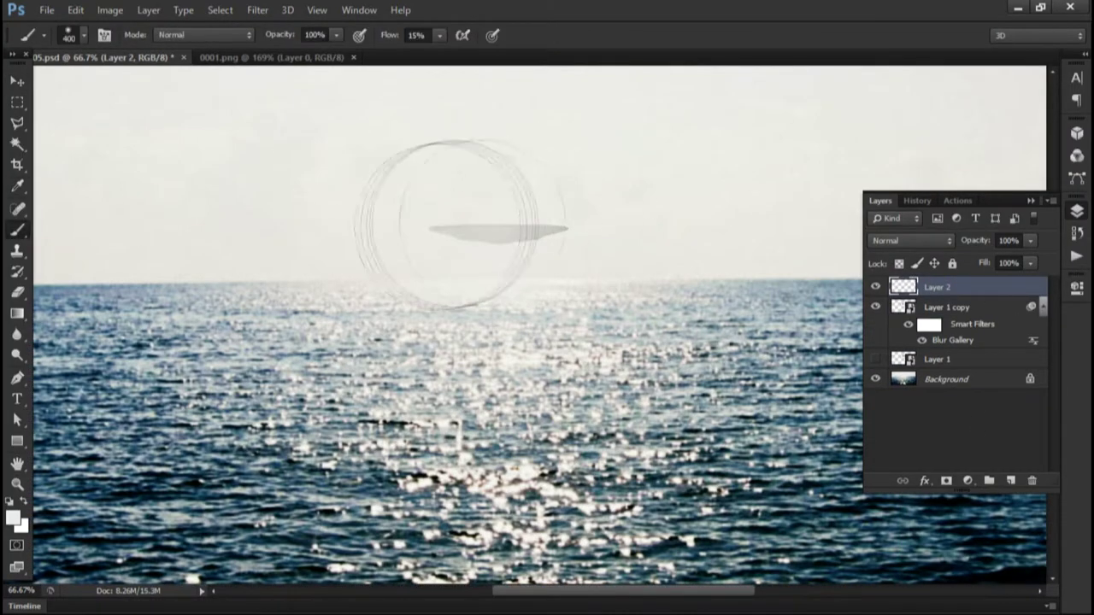
key("v")
- Set the saucer copy layer's opacity to 76% and check how it blends with the sky
left_click(944, 307)
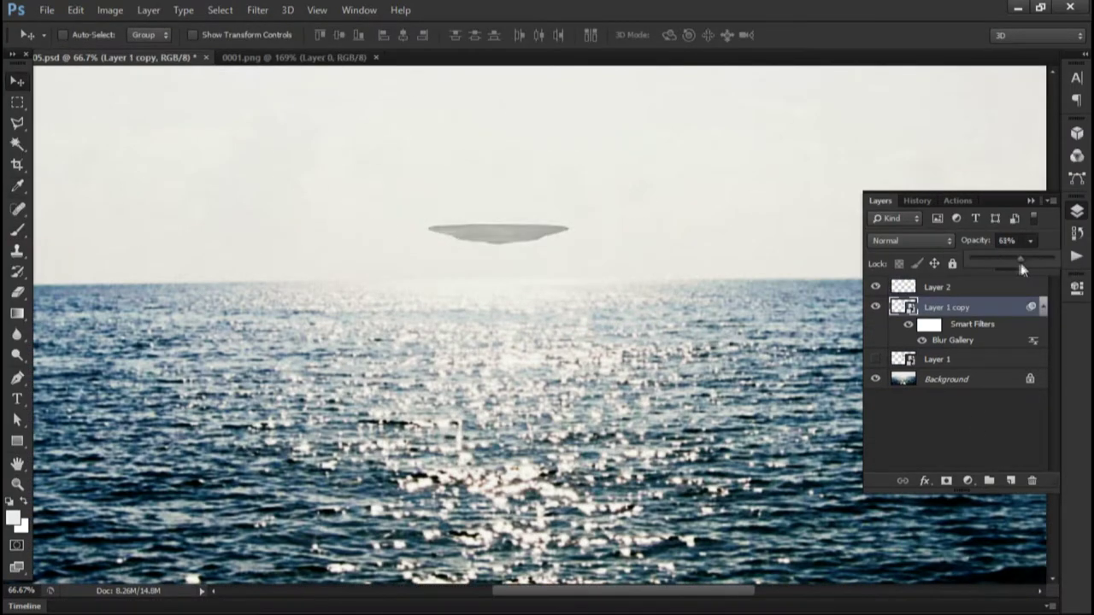
scroll(554, 303, "down", 2, "alt")
scroll(547, 300, "up", 3, "alt")
scroll(547, 300, "down", 2, "alt")
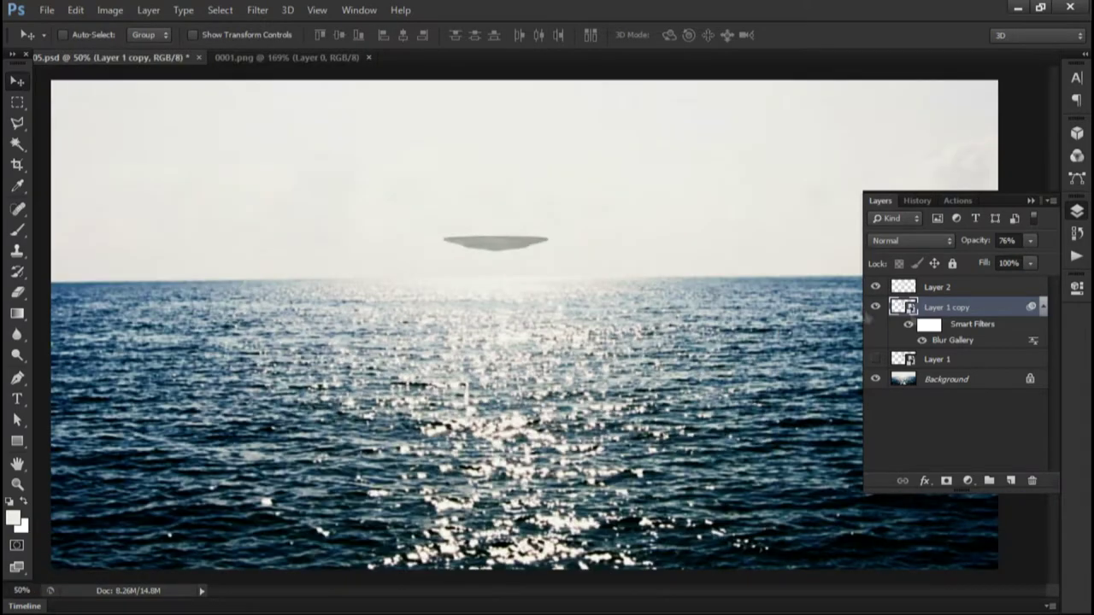
- Create a black elliptical Solid Color fill layer on the water below the saucer as its shadow
left_click(1009, 481)
key("m")
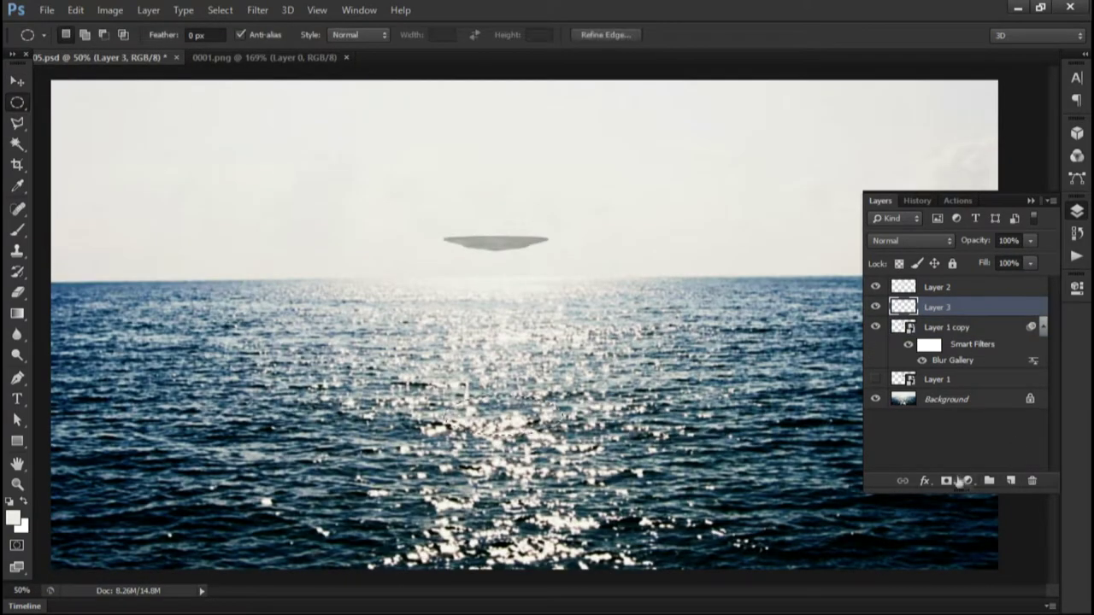
left_click(967, 481)
left_click(1050, 241)
key("v")
- Rasterize the black ellipse fill and blur it into a soft shadow
left_click(257, 9)
left_click(472, 261)
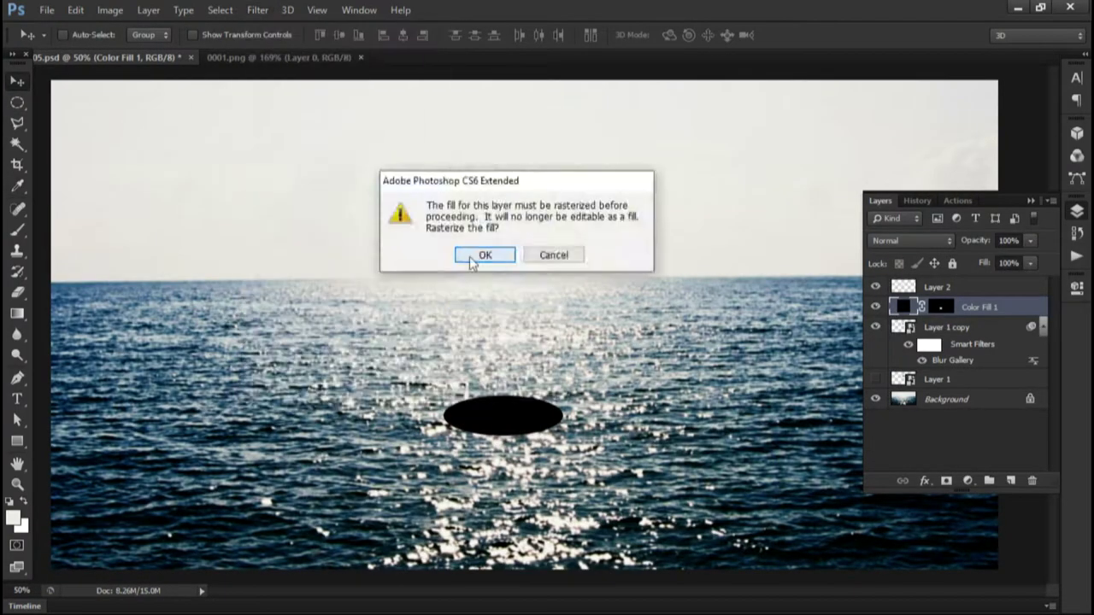
left_click(471, 259)
left_click_drag(757, 461, 763, 462)
- Move the blurred shadow lower on the water and change its layer's blend mode
left_click(890, 248)
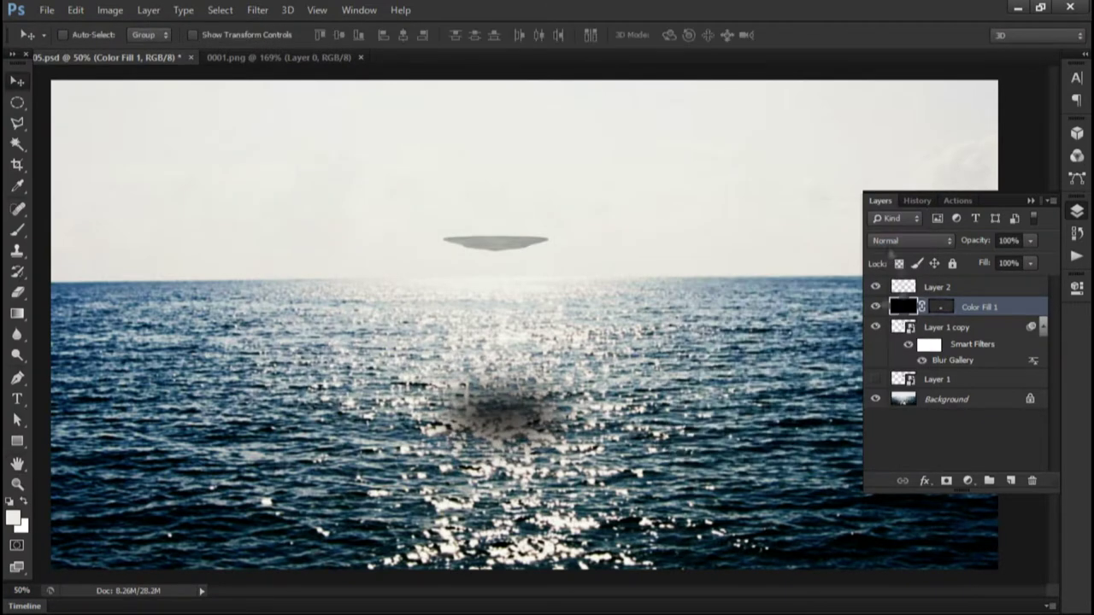
left_click_drag(492, 418, 489, 502)
key("shift+alt+f")
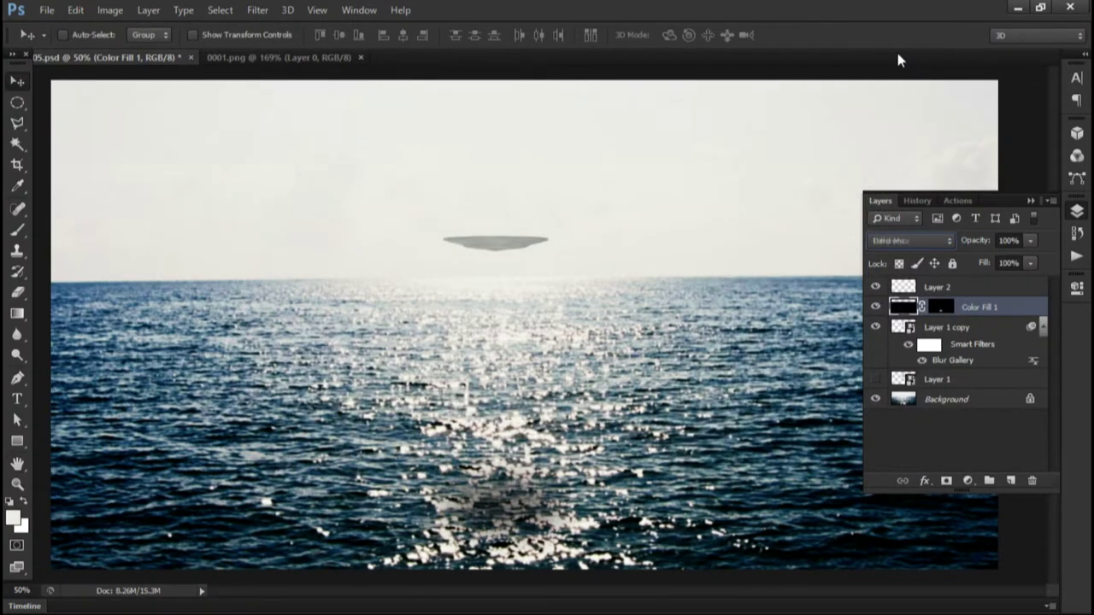
- Try several blend modes on the shadow layer and set it to Overlay
key("shift+plus")
key("shift+plus")
left_click(910, 240)
left_click(904, 256)
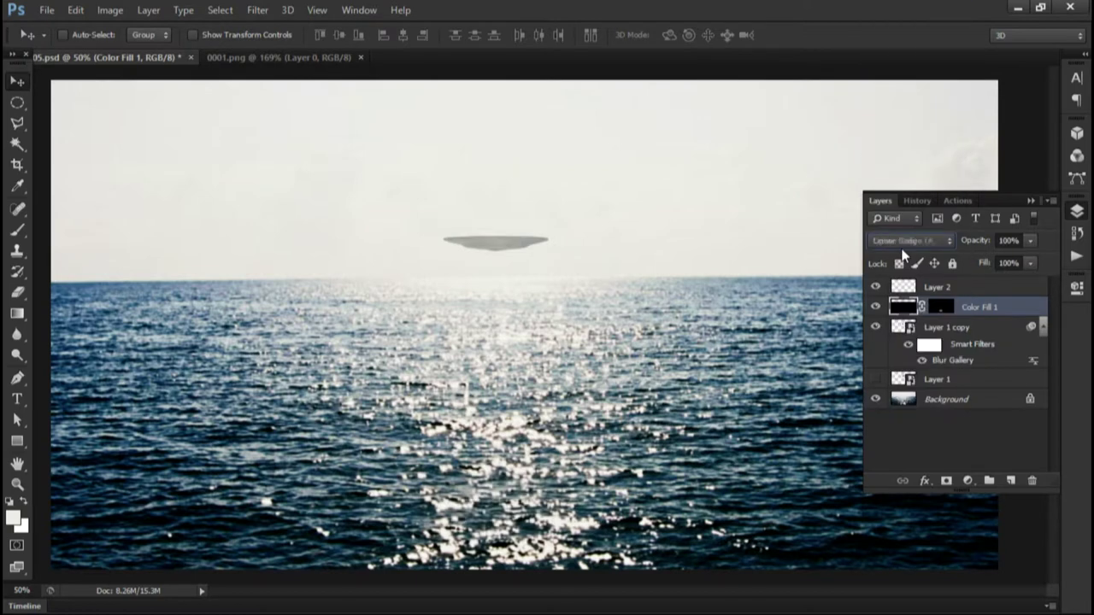
key("shift+plus")
key("shift+plus")
- Darken the shadow by making three duplicates of its layer and merging all four into one Overlay layer
key("ctrl+j")
key("ctrl+j")
left_click_drag(1001, 464, 1010, 480)
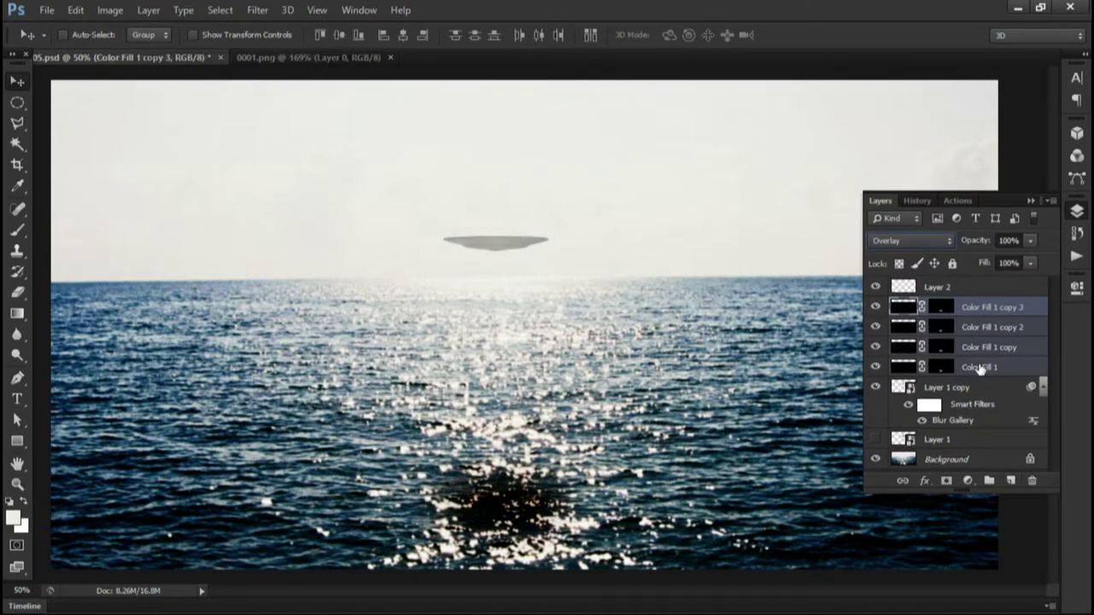
key("ctrl+e")
left_click(910, 240)
left_click(910, 240)
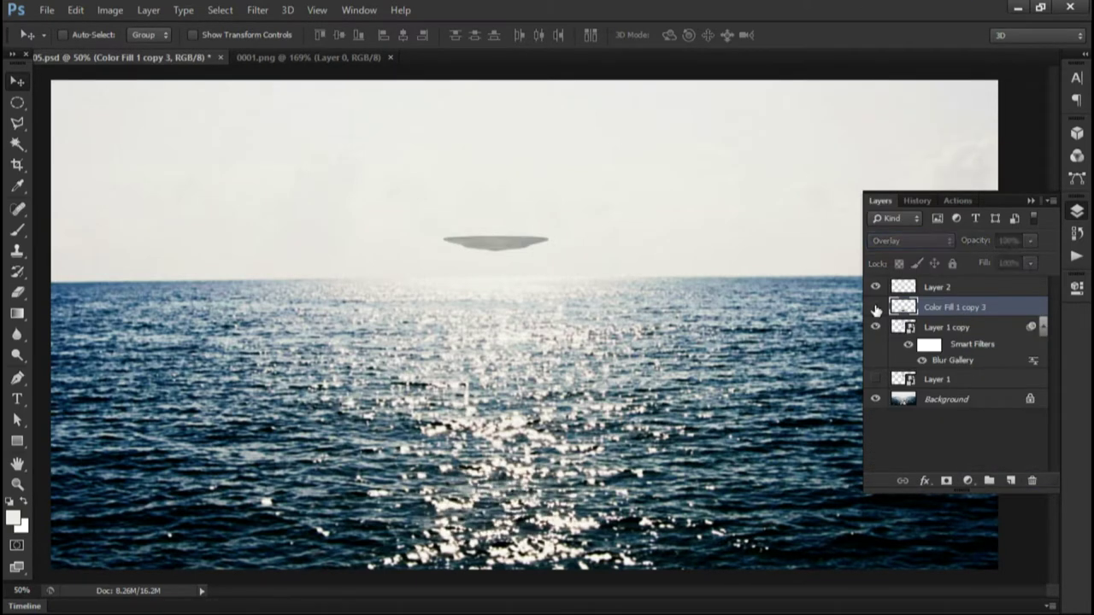
- Create a merged copy of the whole visible image on a new layer and hide all layers beneath it
key("z")
left_click(624, 321)
left_click(624, 321, "alt")
key("v")
left_click(936, 287)
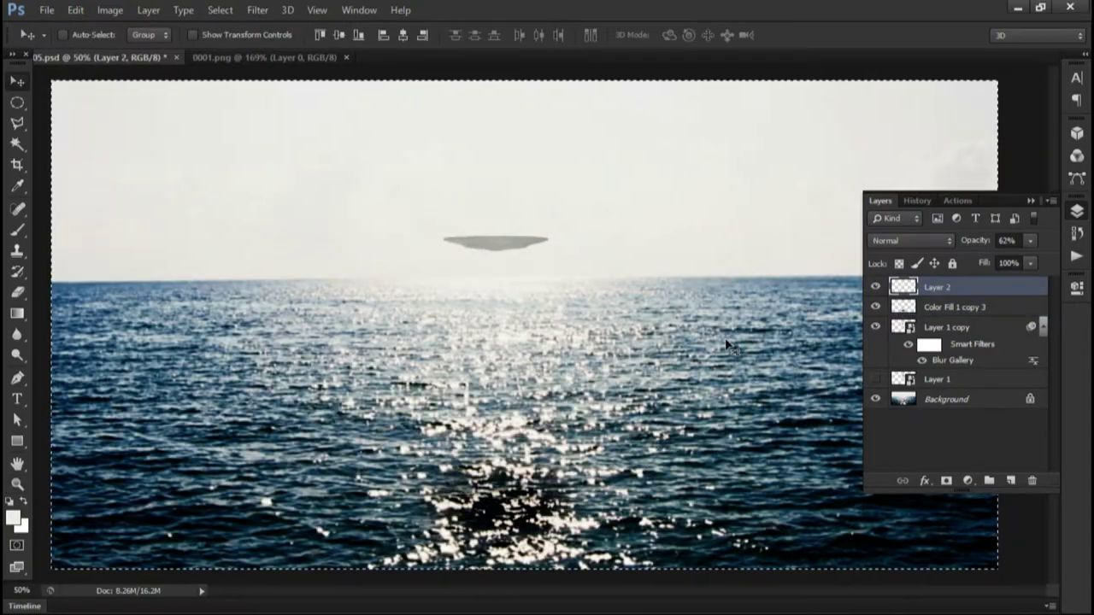
key("ctrl+alt+shift+e")
left_click(875, 287, "alt")
left_click(937, 307)
left_click(963, 419, "shift")
left_click(949, 287)
- Try the Add Noise filter on the merged image copy, and delete that layer
left_click(257, 9)
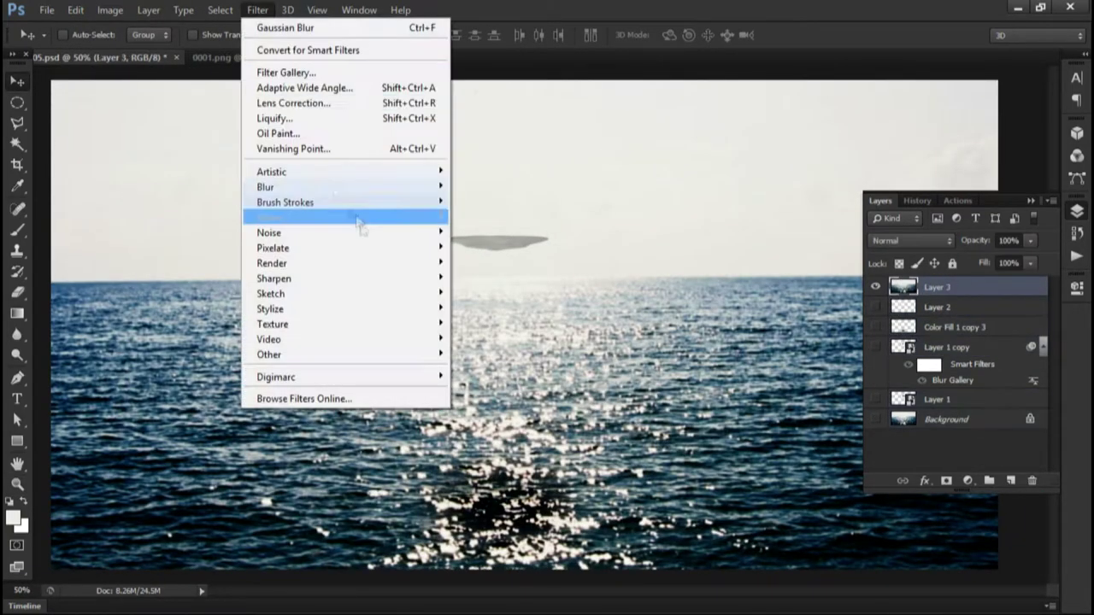
left_click(478, 236)
left_click_drag(800, 367, 797, 374)
left_click(803, 402)
left_click(803, 419)
key("Return")
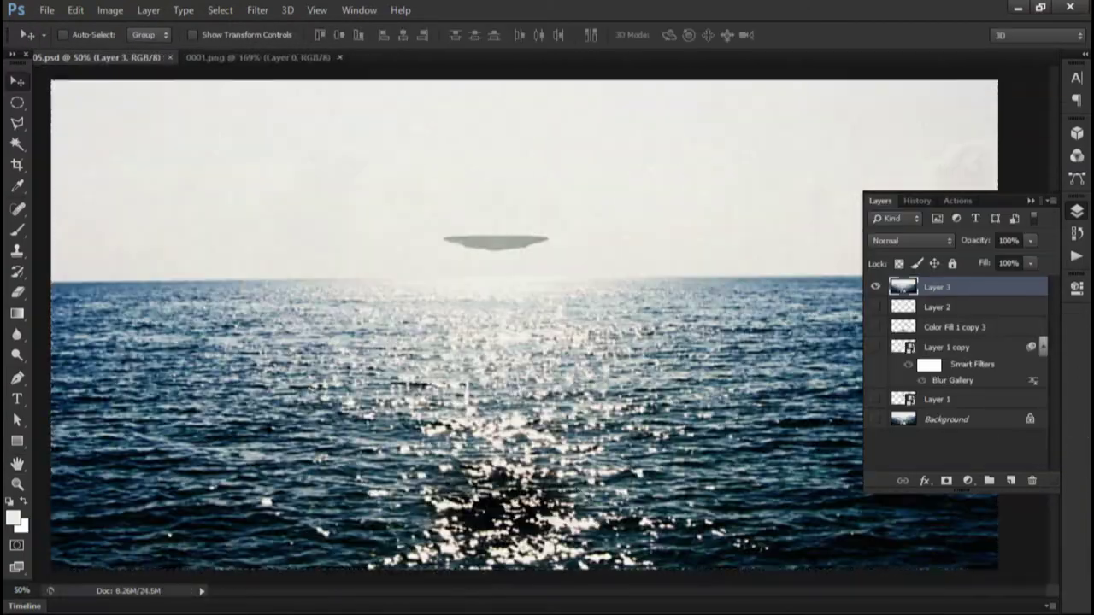
left_click(1036, 481)
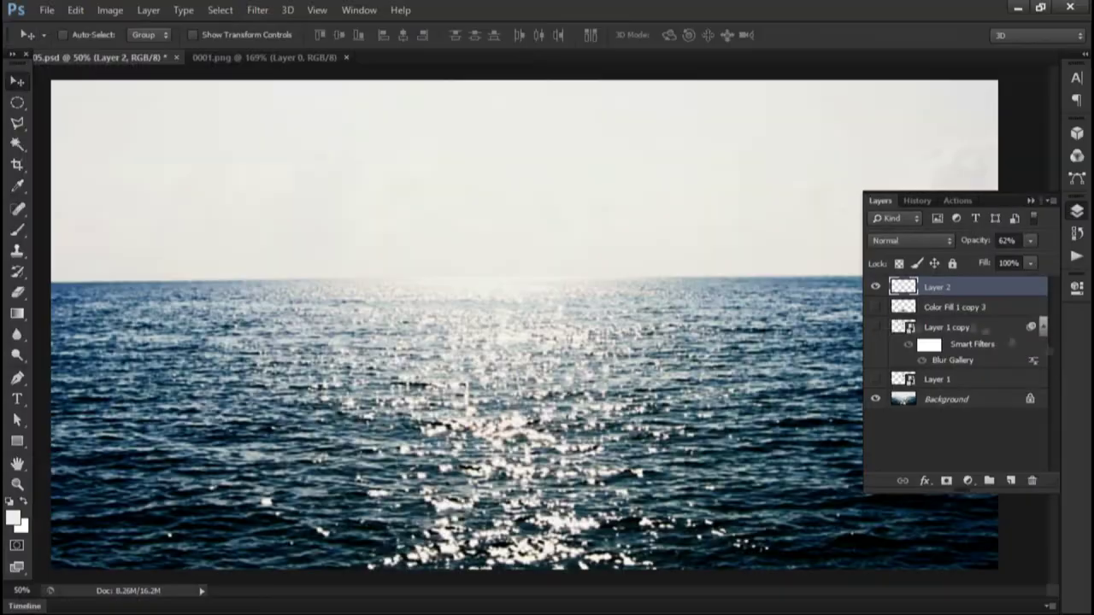
- Show the hidden shadow and saucer layers again, edit the saucer's Field Blur and scale the saucer down
left_click(874, 379)
left_click(874, 379)
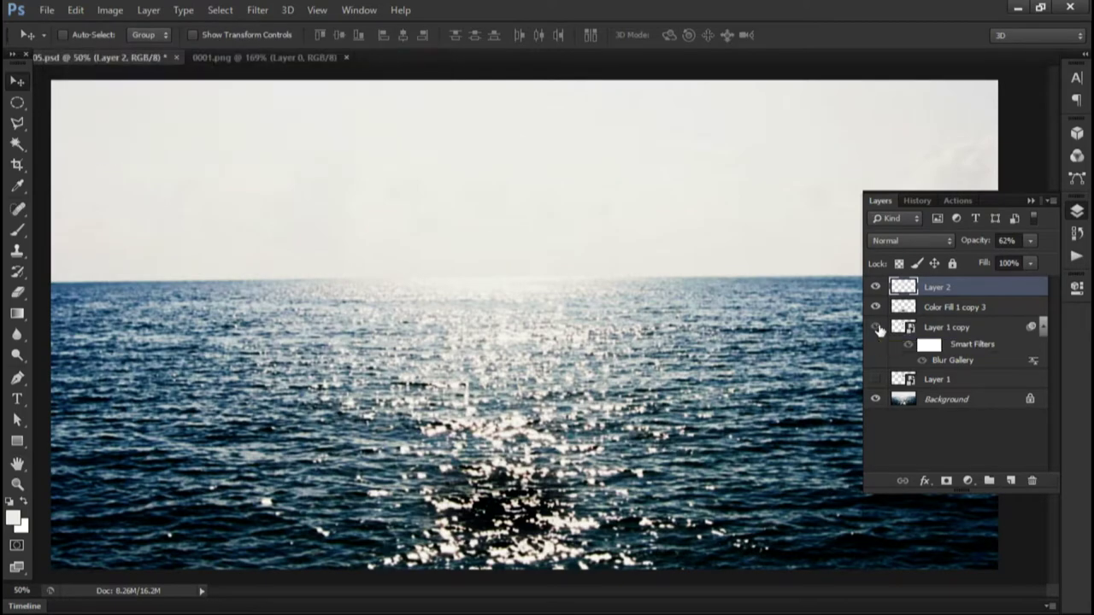
double_click(953, 360)
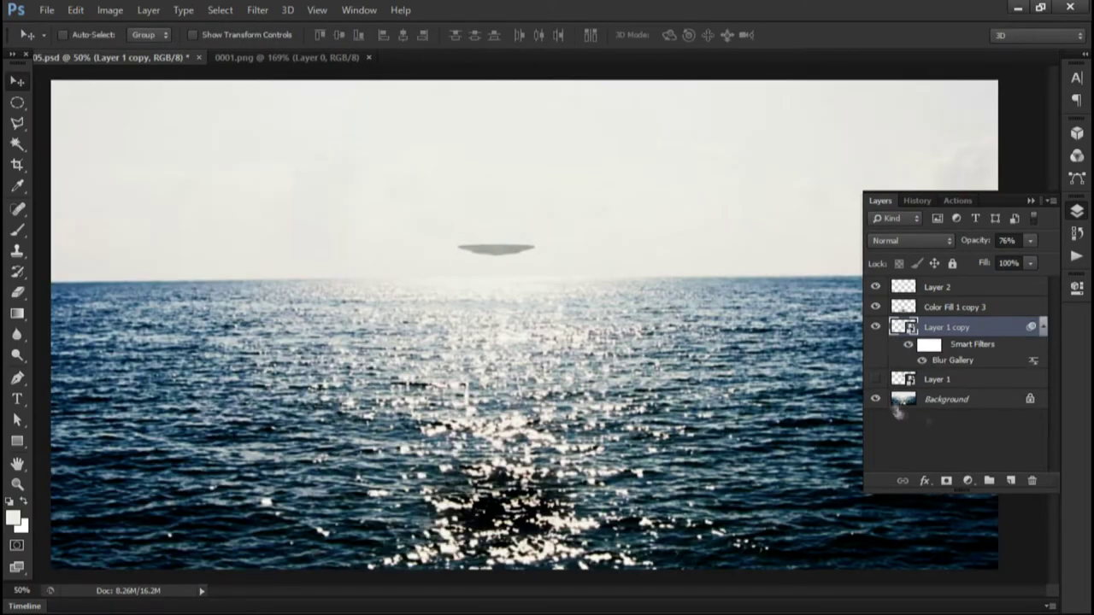
- Lower Layer 2's opacity to 49%
left_click(936, 287)
left_click_drag(1029, 240, 1017, 263)
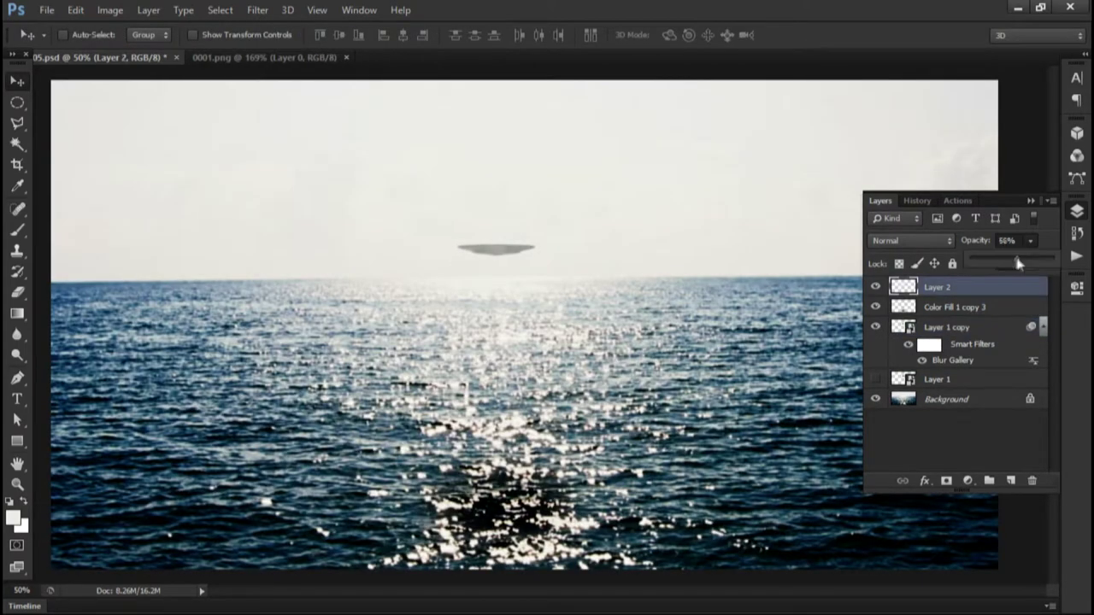
- Move the shadow up the water closer to the horizon and flatten it with Free Transform
left_click(953, 307)
left_click_drag(500, 471, 491, 419)
key("ctrl+t")
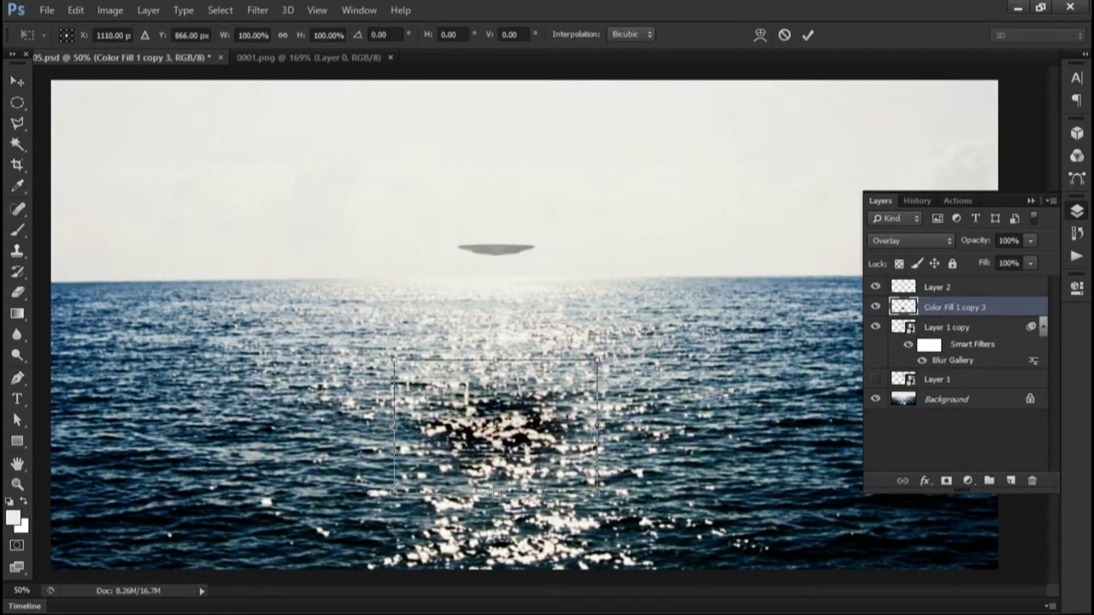
left_click_drag(596, 427, 687, 427, "alt")
key("Return")
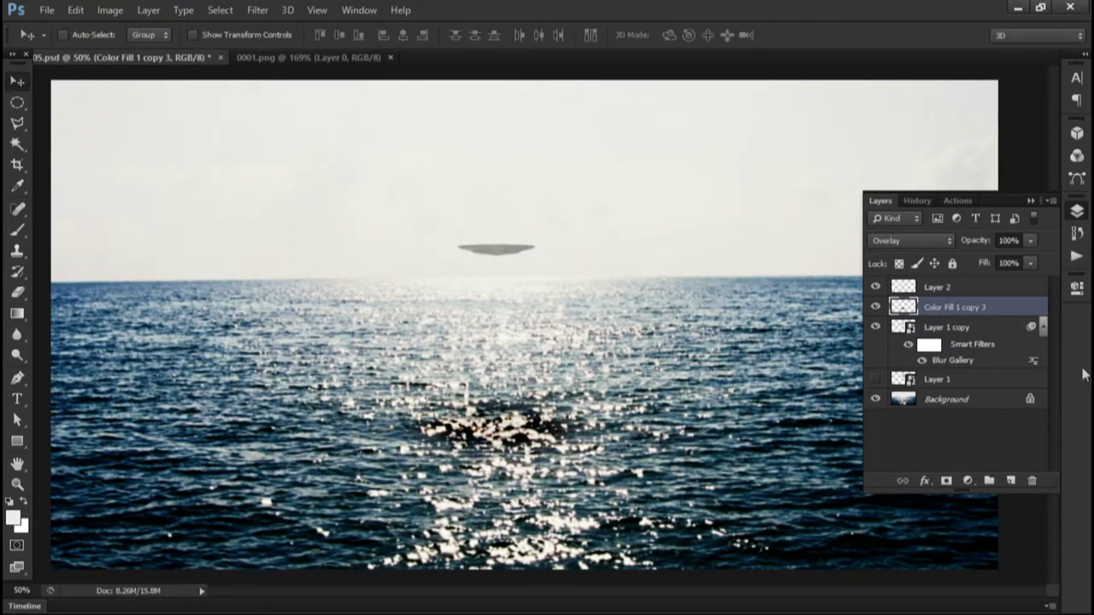
- Try another blend mode and opacity on the shadow, and revert to the last Free Transform state in the history
left_click(910, 240)
left_click(882, 199)
key("ctrl+z")
left_click(917, 200)
left_click(939, 427)
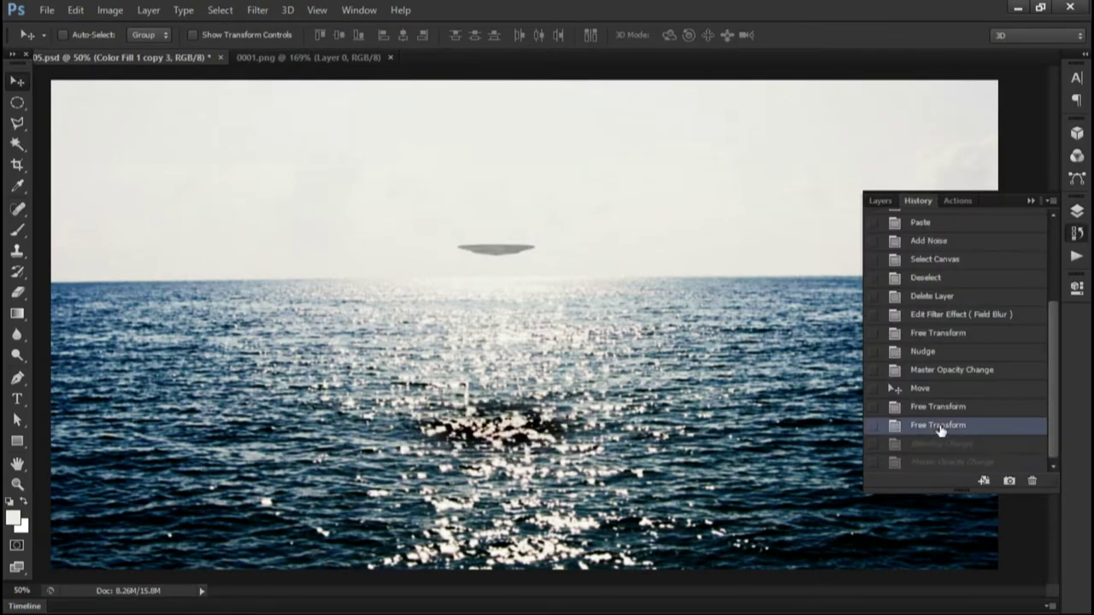
- Adjust the Field Blur on the saucer copy and set that layer's opacity to 100%
left_click(880, 200)
double_click(952, 359)
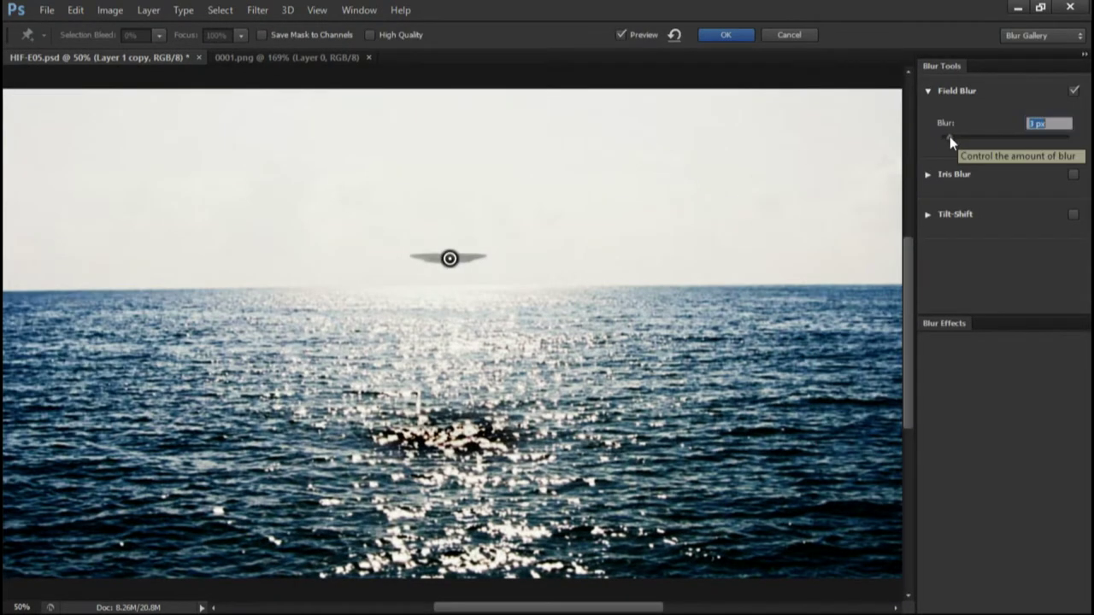
left_click(725, 34)
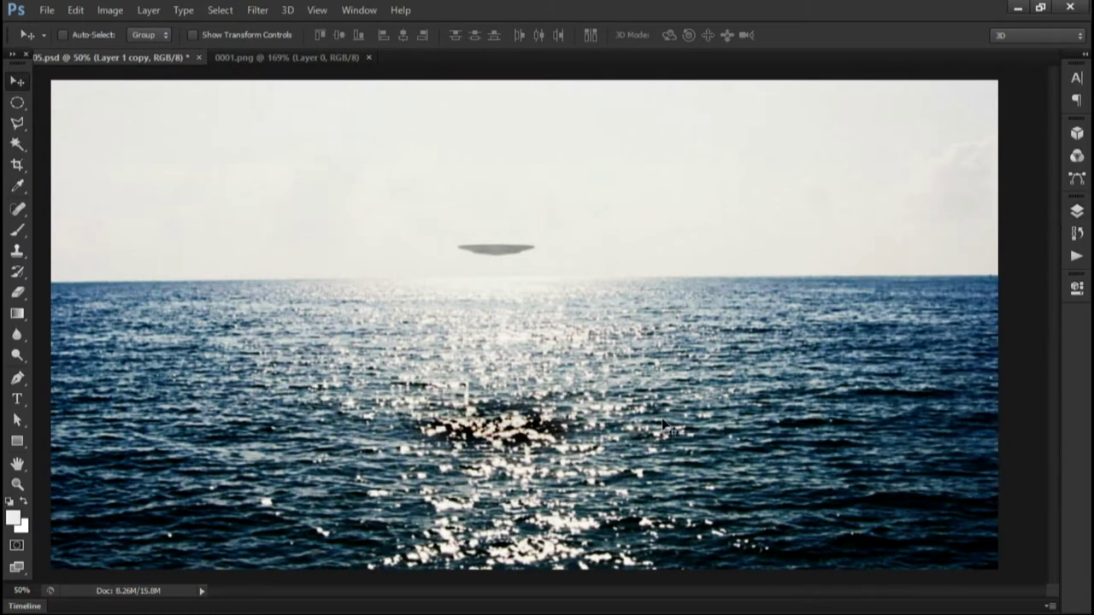
left_click(1077, 212)
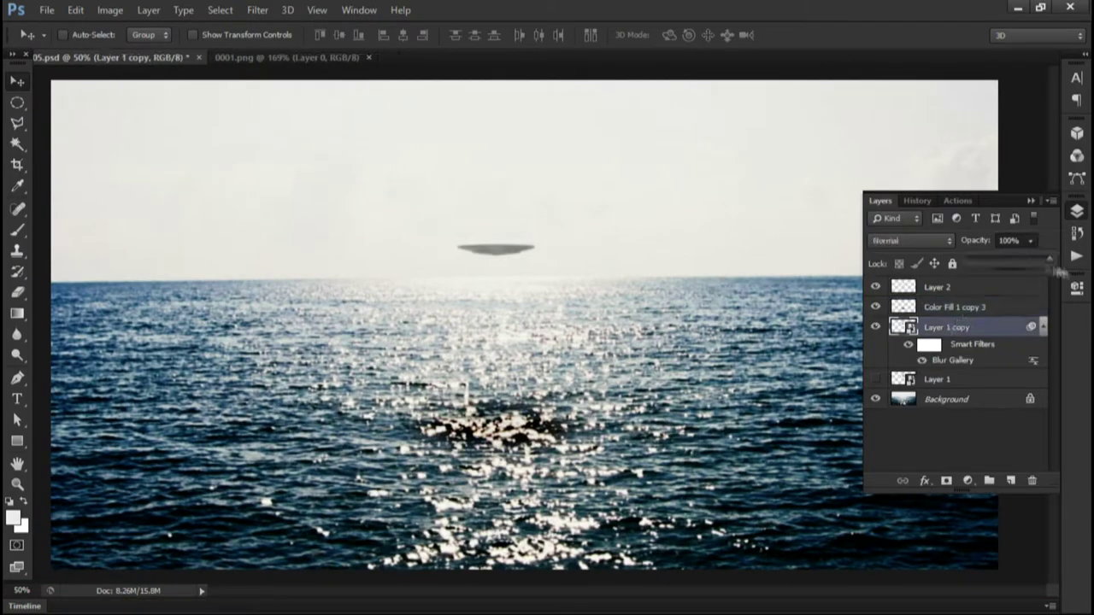
- Duplicate Layer 2 and test the saucer copy layer's opacity
left_click(940, 288)
key("ctrl+j")
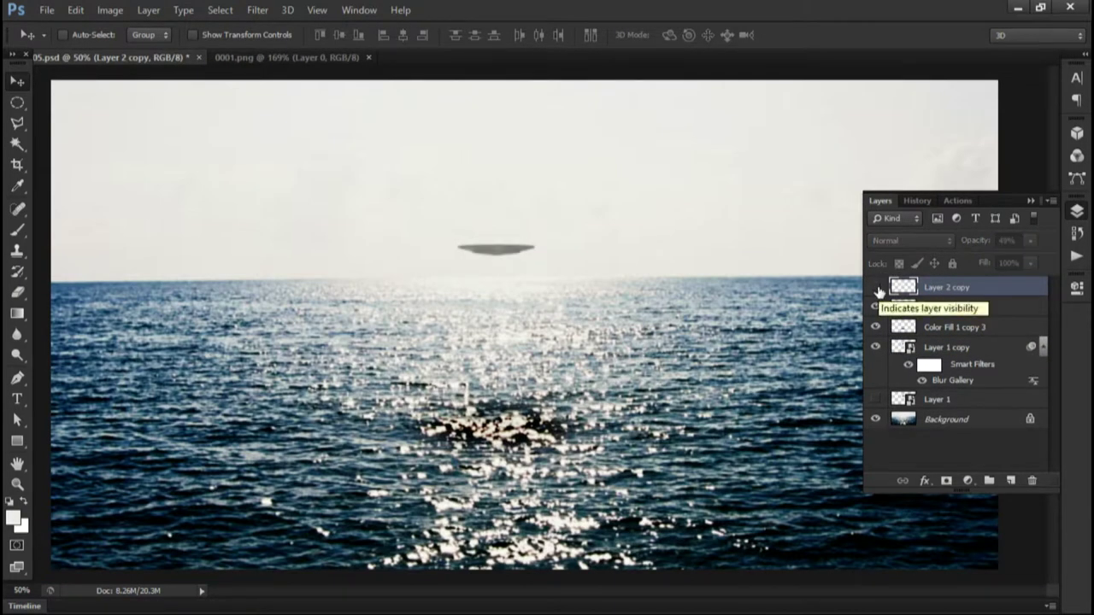
left_click(987, 347)
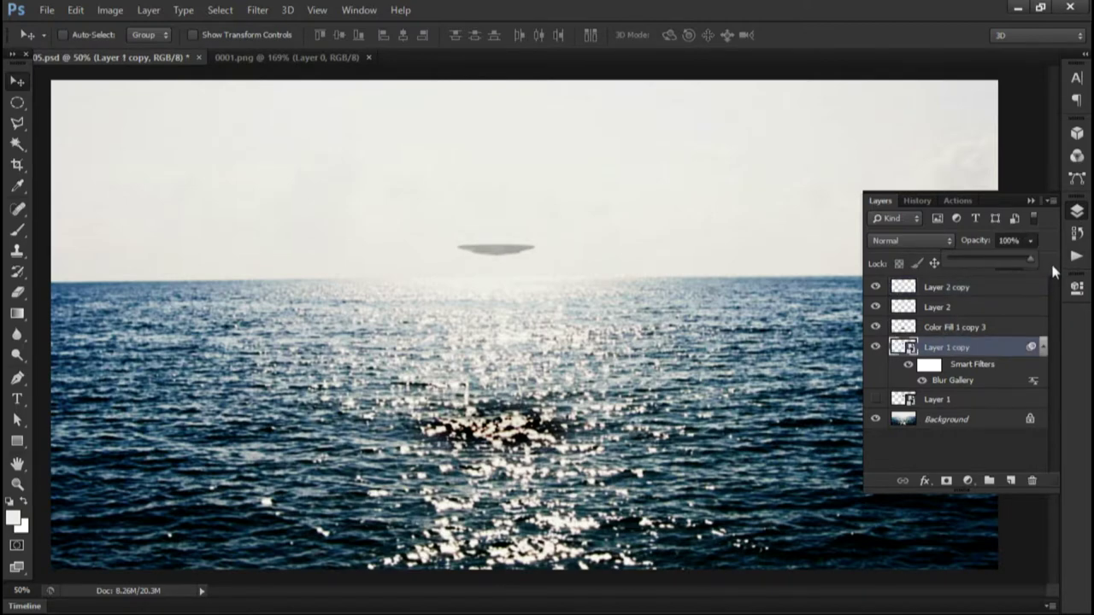
- Move the shadow nearer the horizon beneath the saucer and change its blend mode to Soft Light
scroll(629, 330, "down", 3, "alt")
scroll(512, 256, "up", 5, "alt")
scroll(513, 257, "down", 3, "alt")
left_click(954, 327)
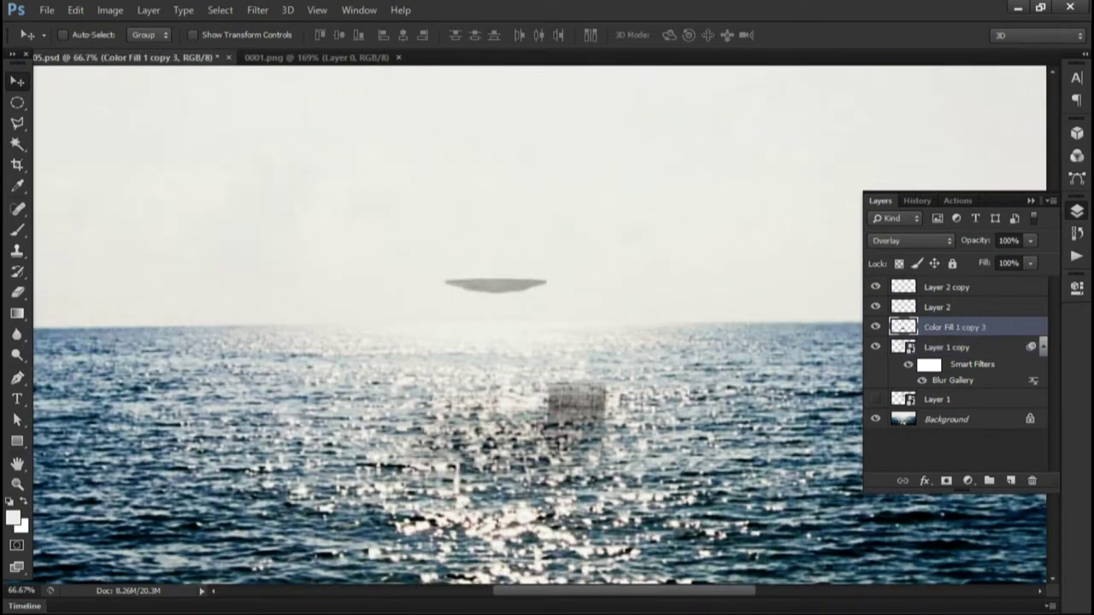
key("ctrl+t")
left_click_drag(512, 346, 512, 353)
key("Return")
scroll(516, 353, "down", 2, "alt")
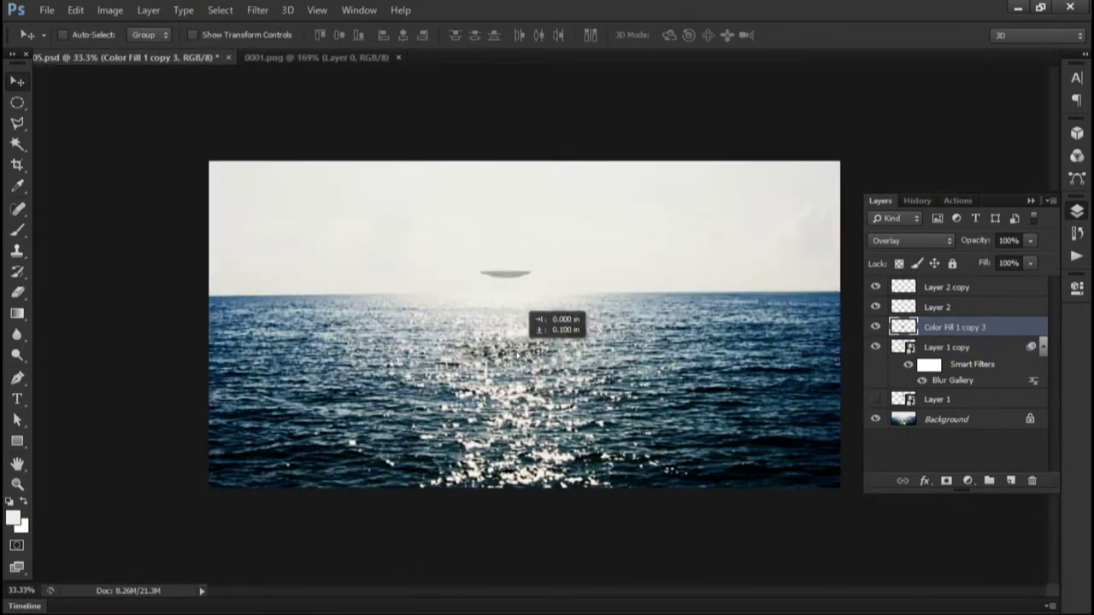
left_click(900, 240)
left_click(907, 254)
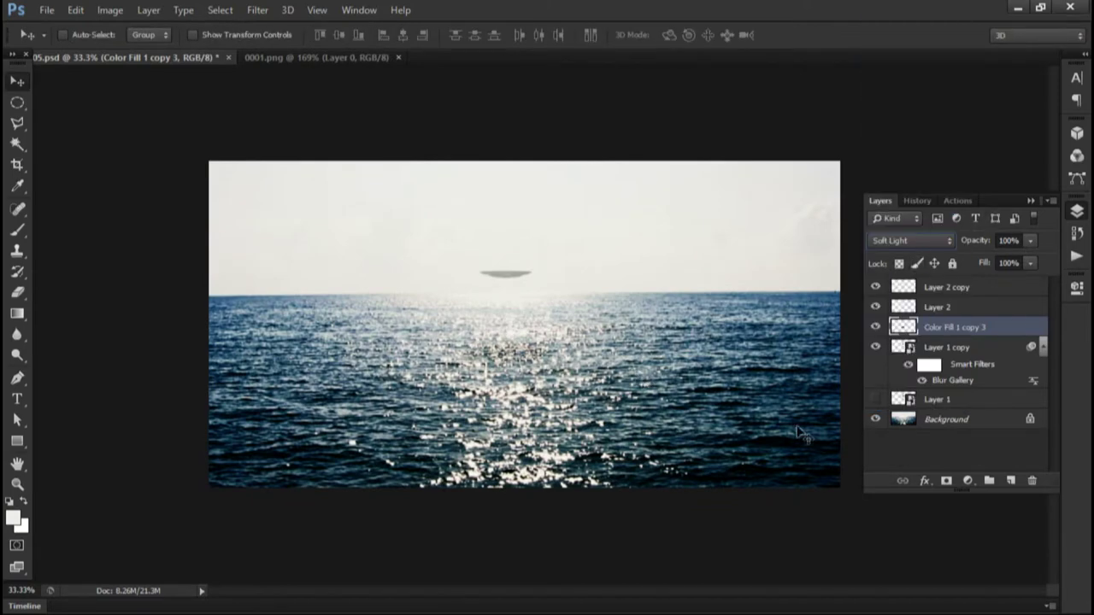
- Copy an elliptical patch of dark water, about 1.27 by 0.45 in, to a new layer and place it over the shadow
scroll(801, 433, "up", 1, "alt")
key("m")
left_click_drag(842, 493, 993, 531)
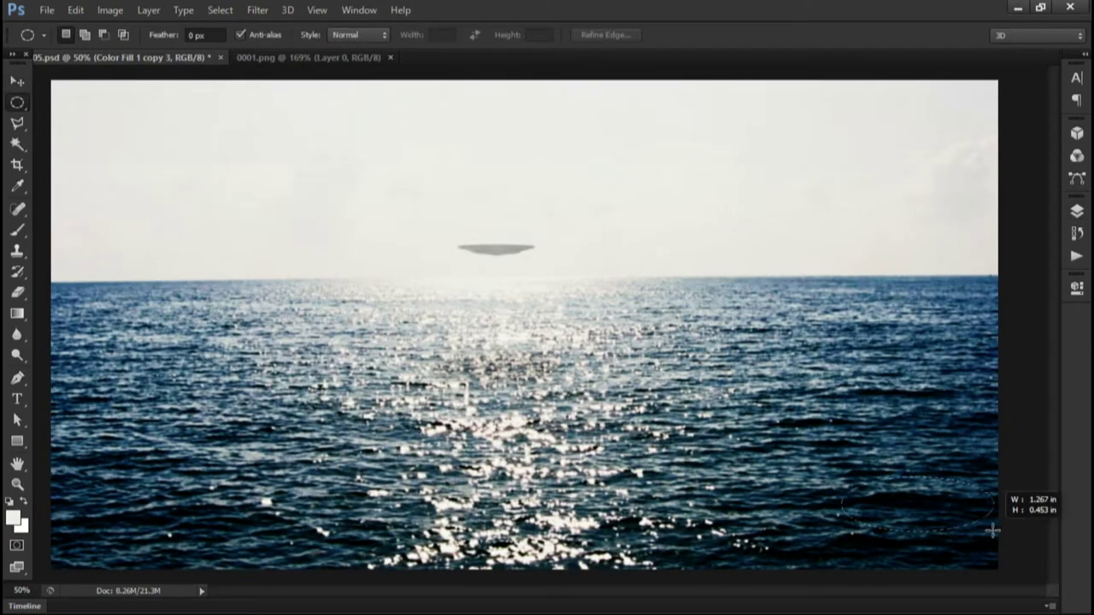
key("ctrl+j")
key("v")
left_click_drag(916, 505, 495, 357)
- Flatten the elliptical water patch vertically with Free Transform
key("F7")
key("ctrl+t")
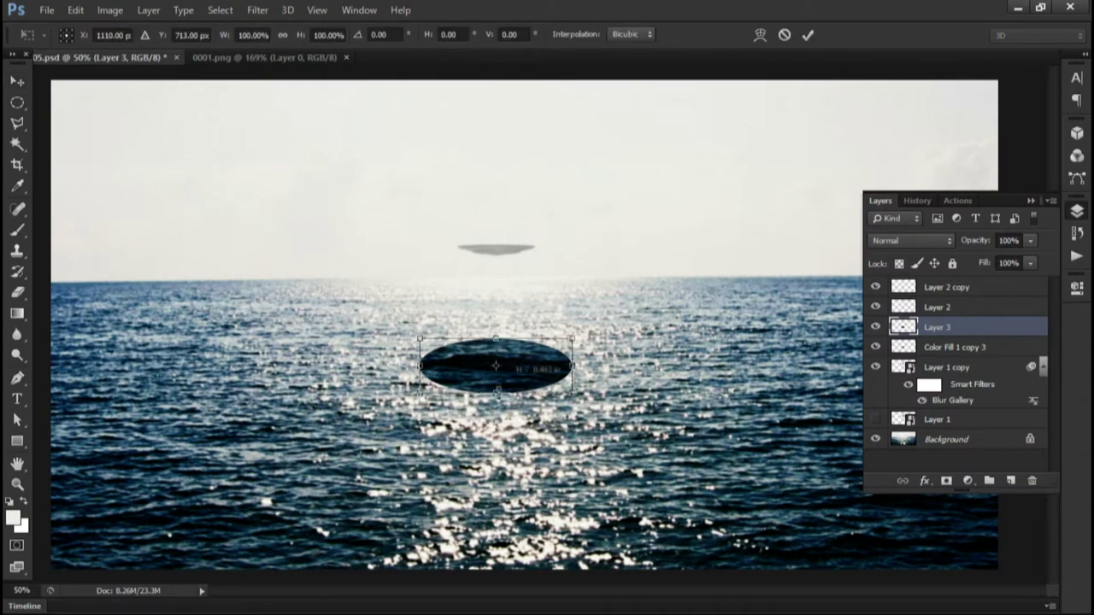
key("Return")
left_click(258, 9)
mouse_move(293, 180)
left_click(498, 300)
key("Return")
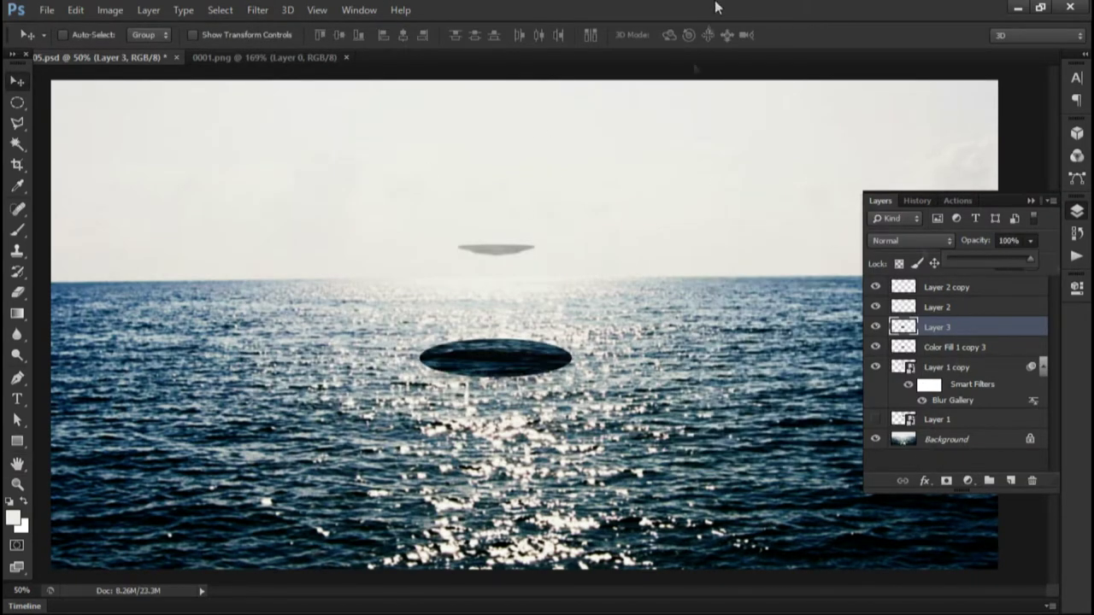
left_click(257, 10)
mouse_move(342, 183)
left_click(518, 415)
key("Return")
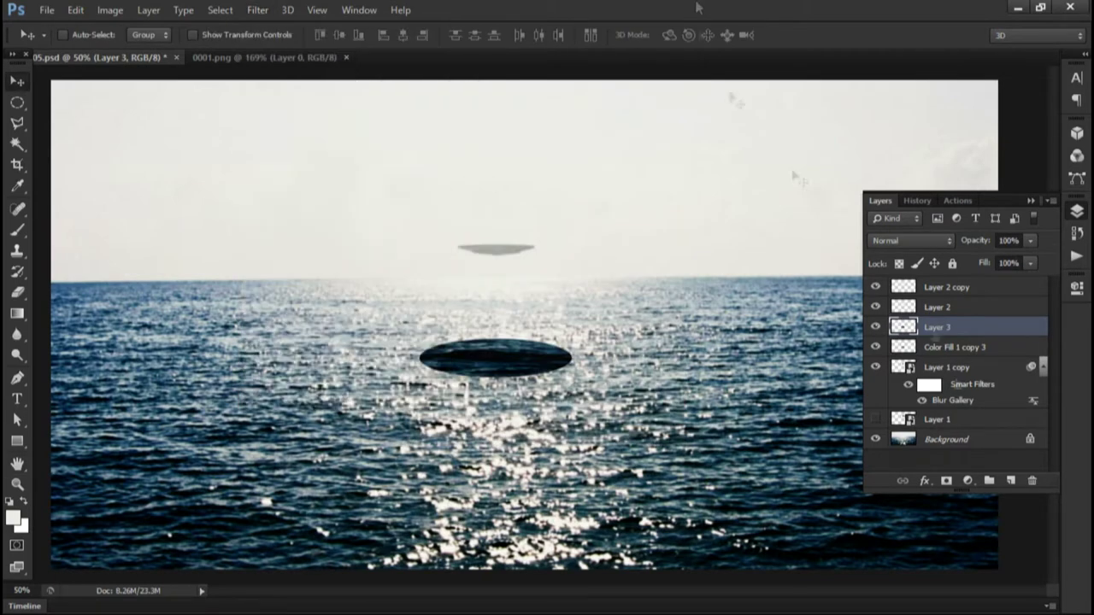
- Fade the edges of the water patch with a soft 150 px Eraser at 38% flow
key("ctrl+plus")
key("r")
key("e")
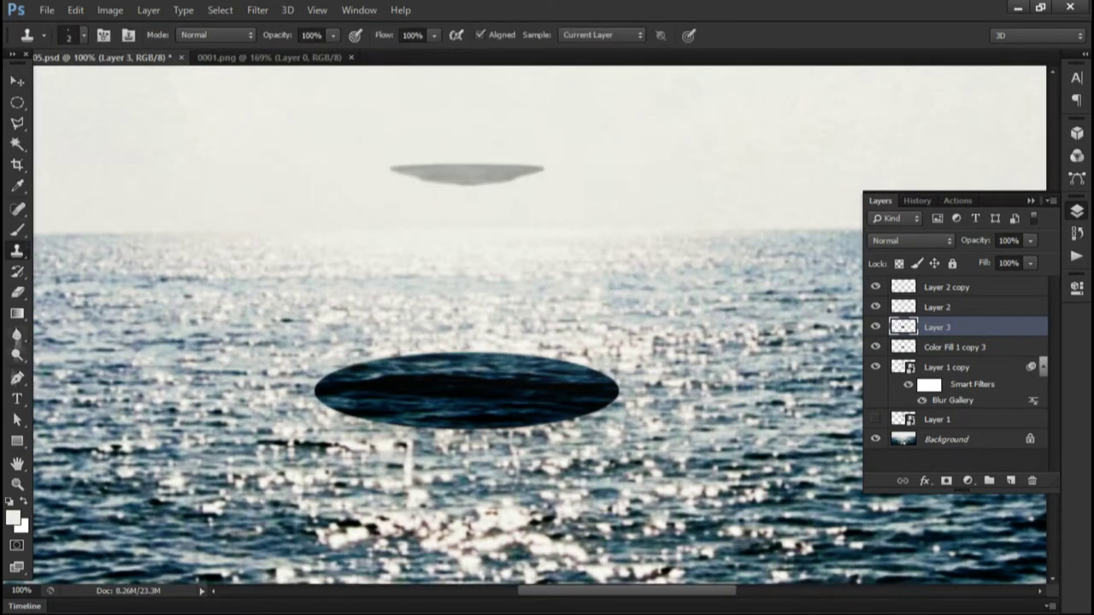
left_click_drag(619, 342, 359, 384)
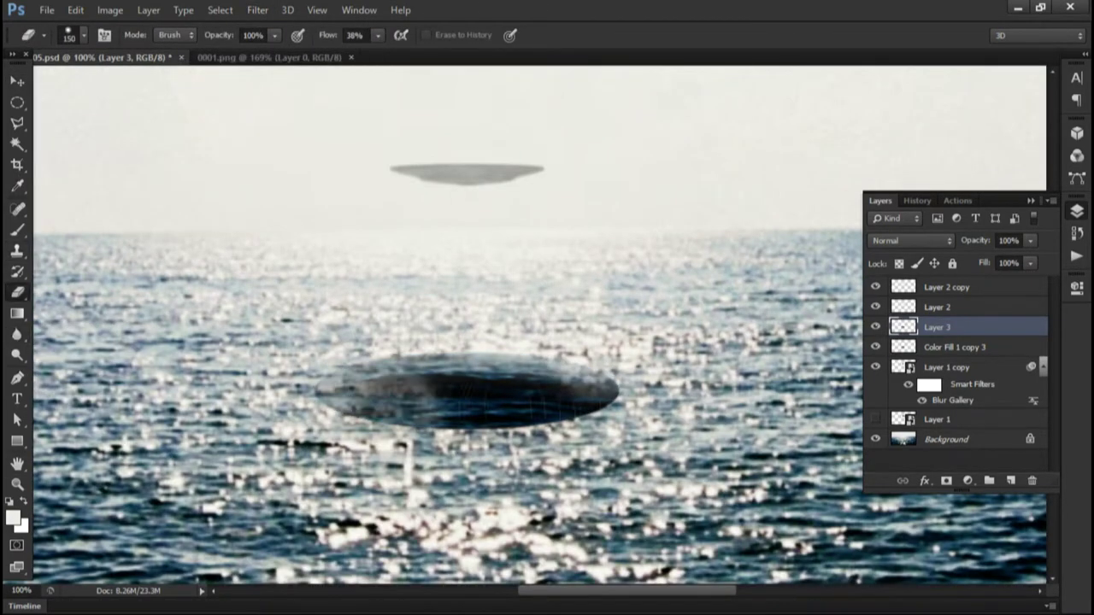
- Soften the water patch with a Gaussian Blur
key("ctrl+minus")
left_click(257, 9)
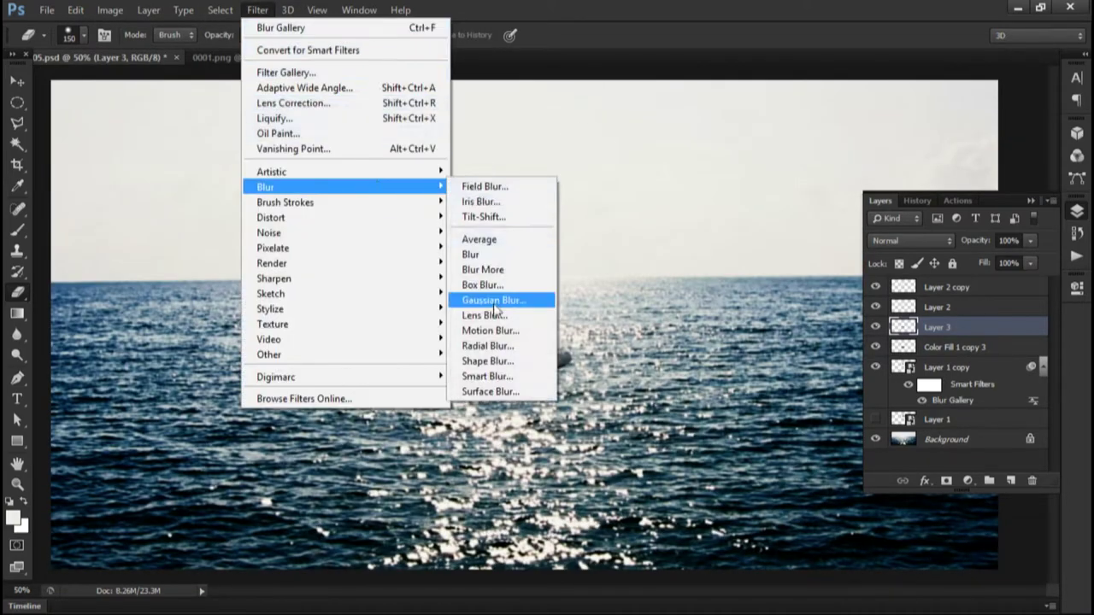
left_click(495, 298)
left_click_drag(722, 457, 733, 457)
key("Return")
- Merge the water patch with a duplicate, try it in Hard Light at reduced opacity, and delete the layer
key("ctrl+j")
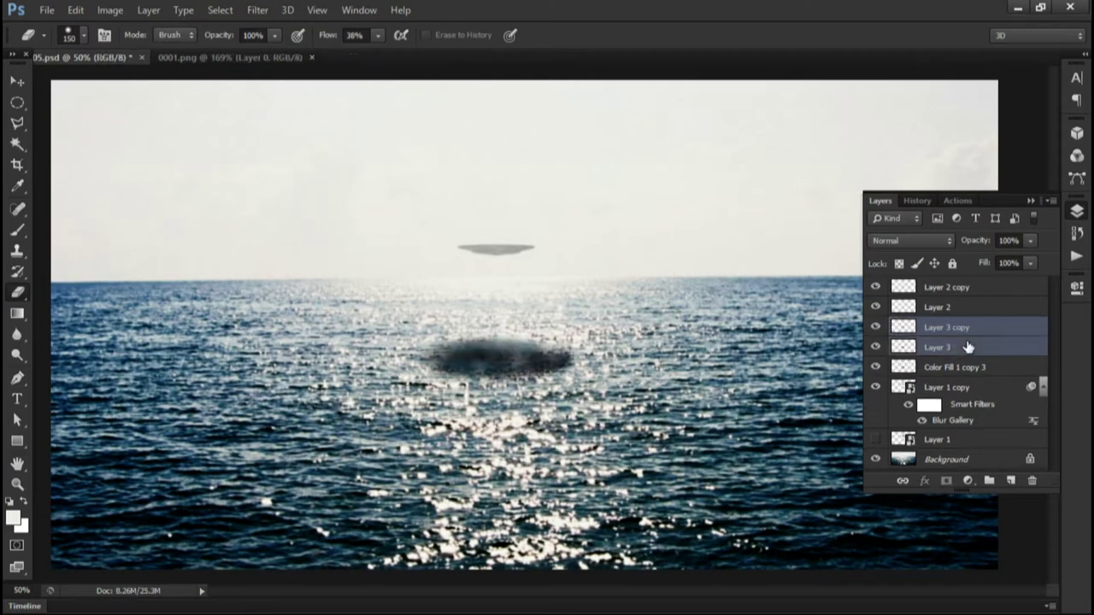
left_click(900, 347)
key("ctrl+e")
left_click(891, 147)
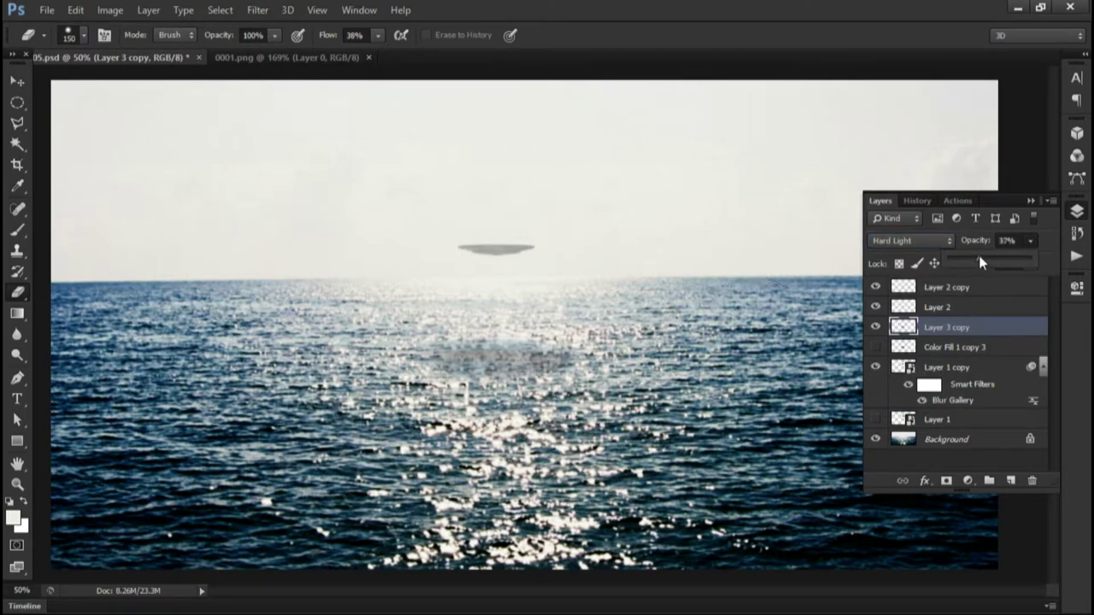
key("Delete")
- Try distorting the black shadow with the Wave filter and blending it in Overlay mode
key("v")
left_click(910, 240)
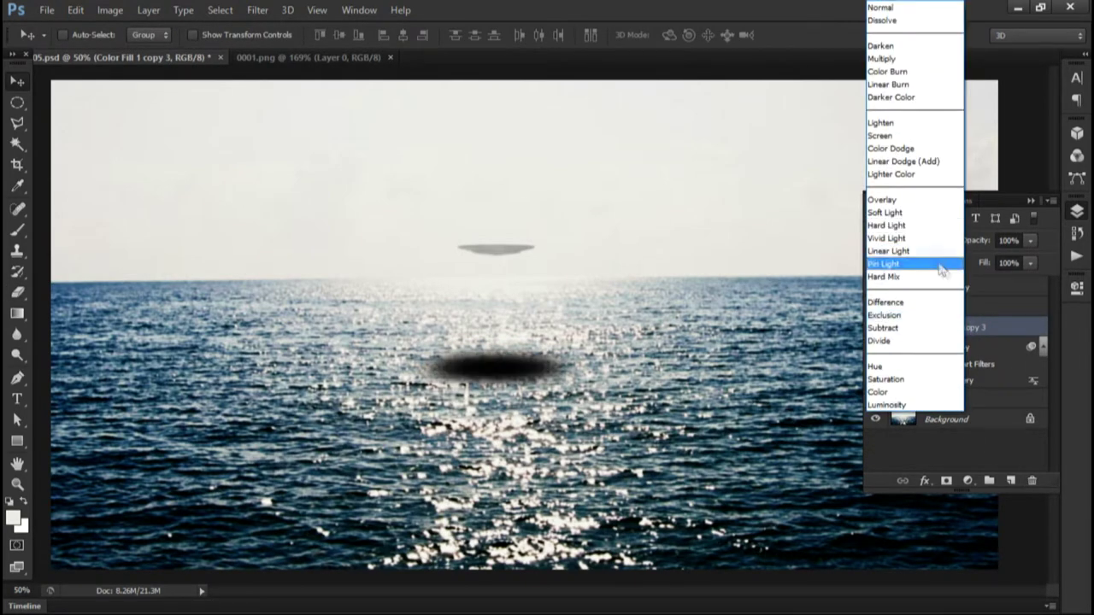
left_click(257, 9)
left_click(488, 413)
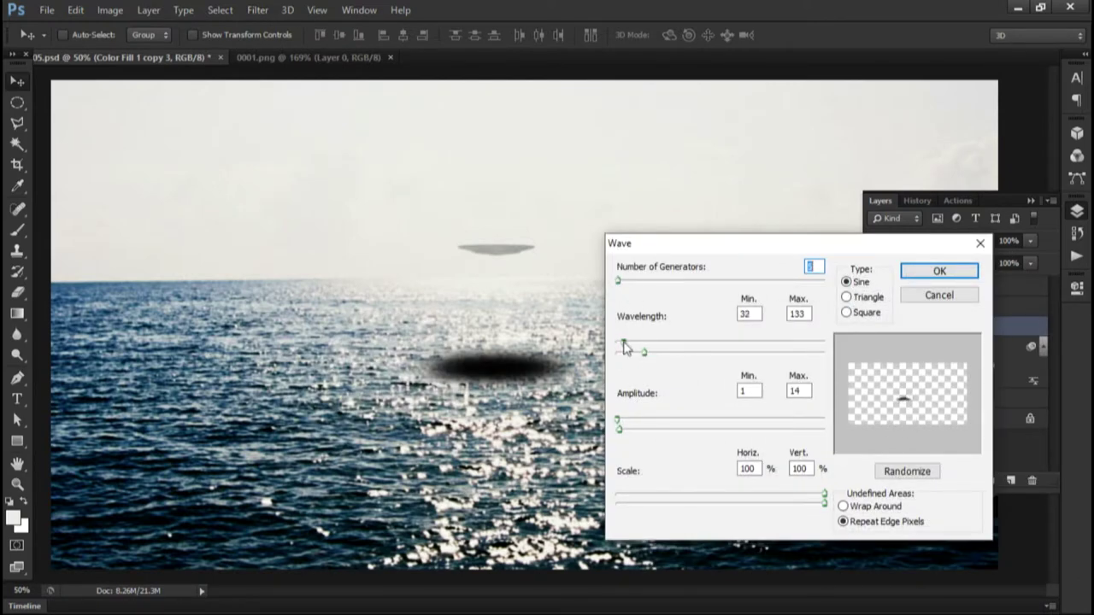
key("Return")
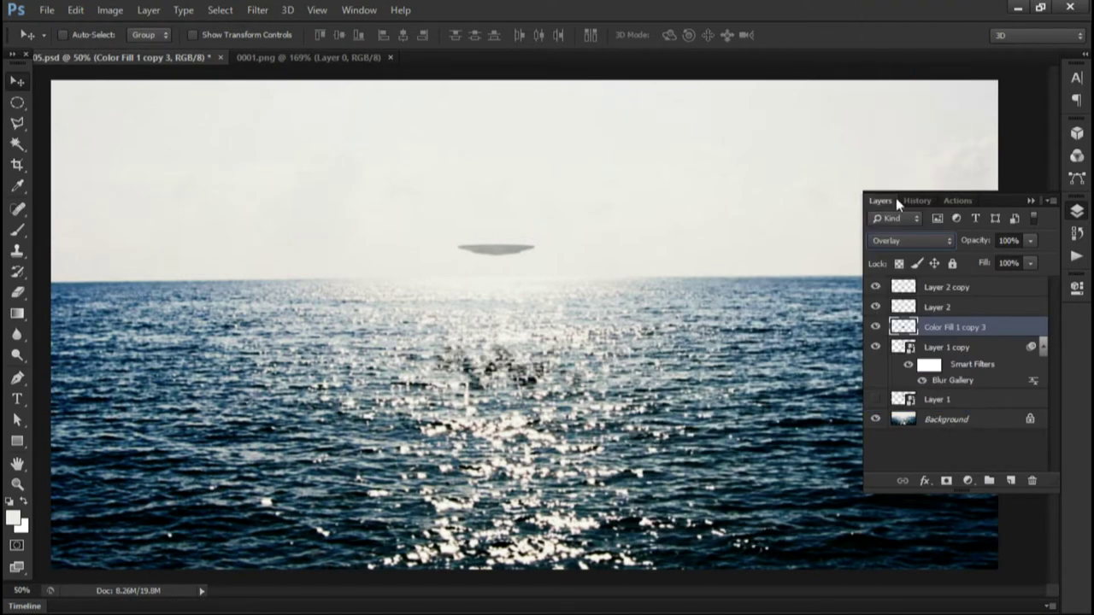
- Set the undistorted shadow to Overlay, duplicate its layer and set the duplicate to Color Burn
left_click(911, 241)
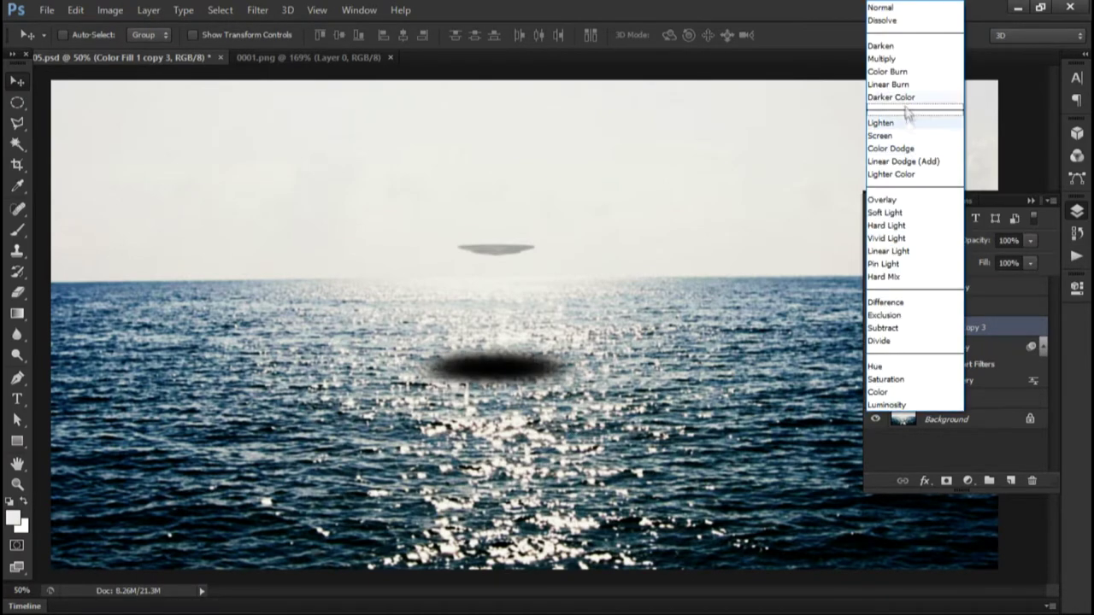
left_click(906, 198)
key("ctrl+j")
left_click(911, 241)
left_click(906, 70)
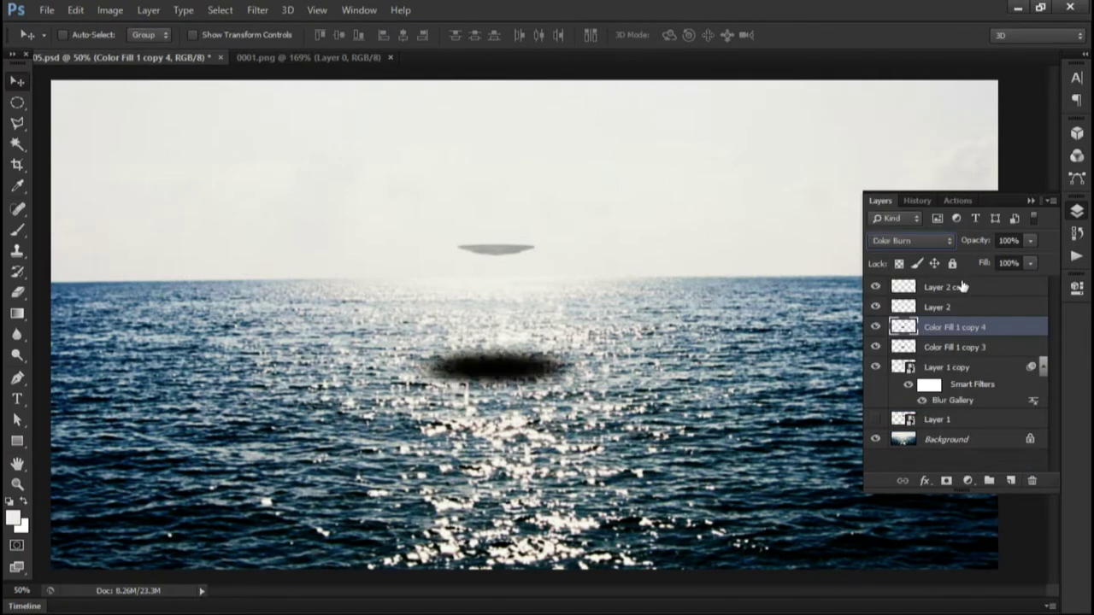
- Set the duplicate shadow layer's blend mode to Overlay and apply a Pixelate filter to it
left_click(910, 241)
left_click(906, 243)
left_click(257, 10)
mouse_move(293, 251)
left_click(517, 302)
key("Return")
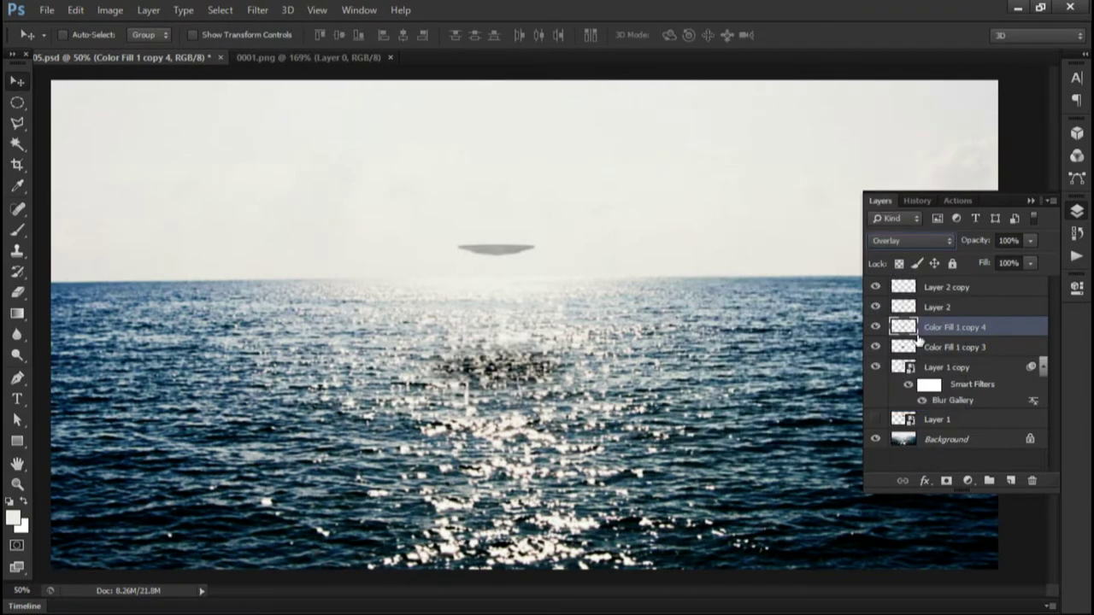
- Select both shadow layers and move them together straight down on the water, farther below the saucer
left_click(938, 349, "shift")
key("ctrl+minus")
key("ctrl+minus")
key("ctrl+minus")
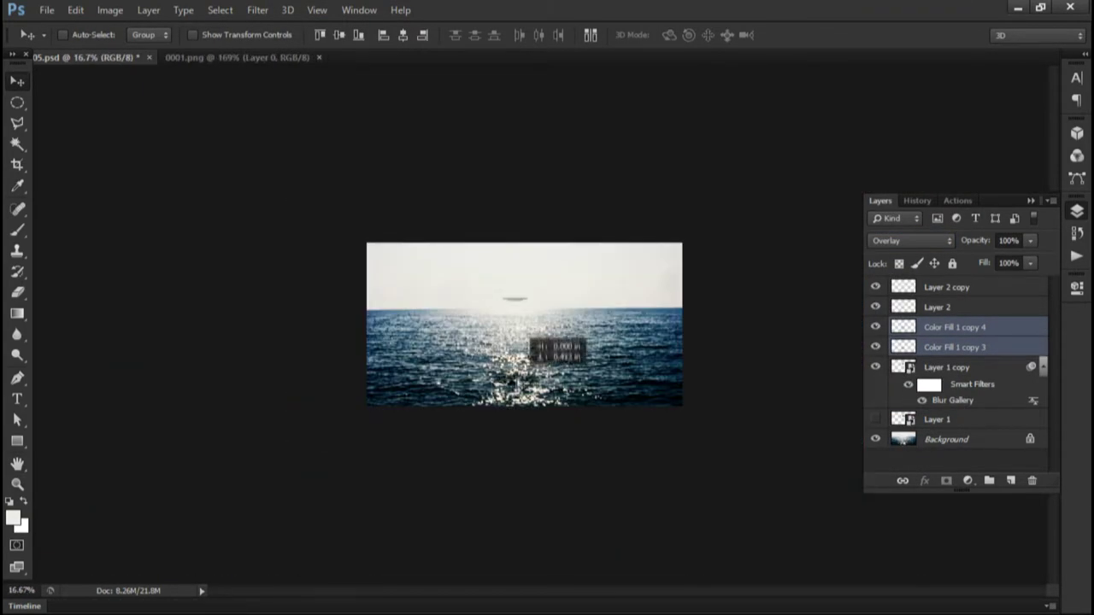
- Group the two shadow layers and name the group shadow
key("ctrl+g")
double_click(937, 326)
type("shadow")
key("Return")
key("ctrl+plus")
key("ctrl+plus")
key("ctrl+plus")
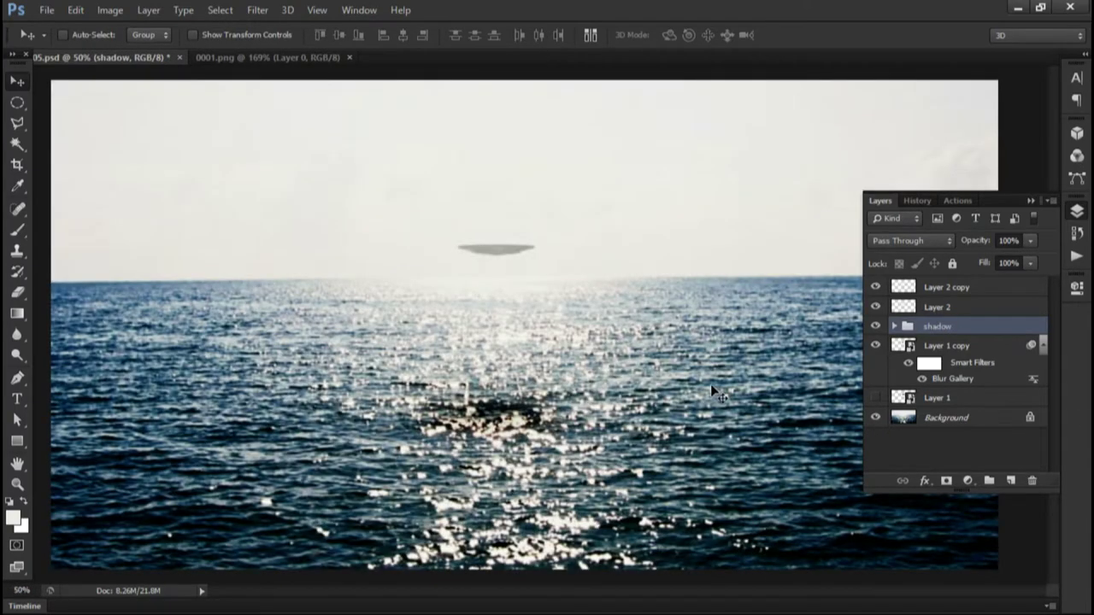
- Stamp everything visible into a new merged layer and group all the original layers beneath it
key("ctrl+shift+alt+e")
left_click(983, 437, "shift")
key("ctrl+g")
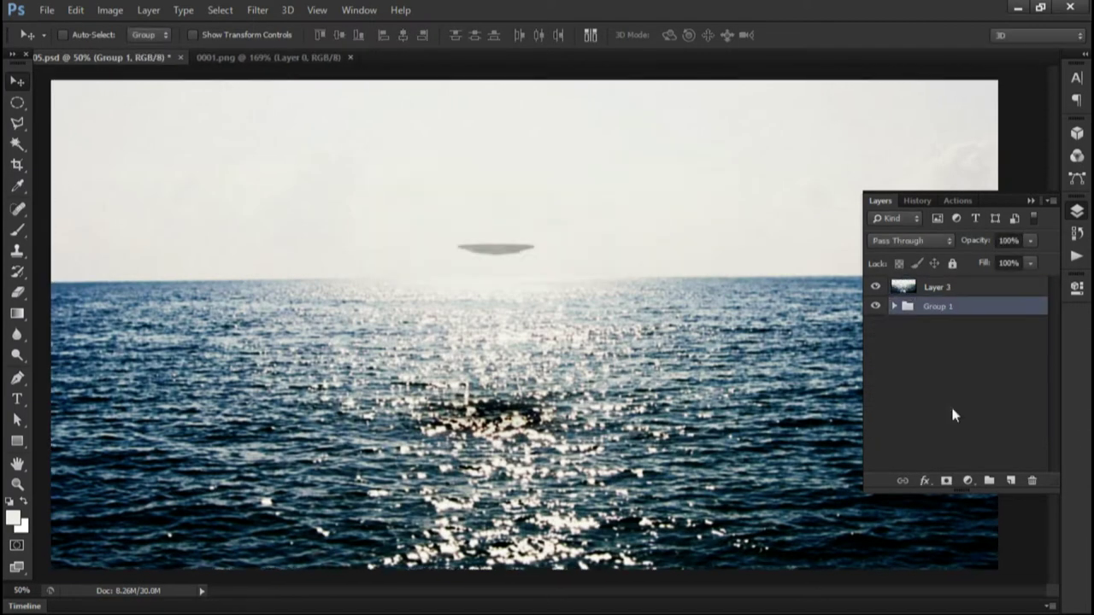
left_click(258, 9)
left_click(325, 90)
key("Return")
- Try a Lens Correction on the merged layer with vertical perspective +37, scale 112%, vignette amount -100 and a lower vignette midpoint
left_click(258, 9)
left_click(324, 104)
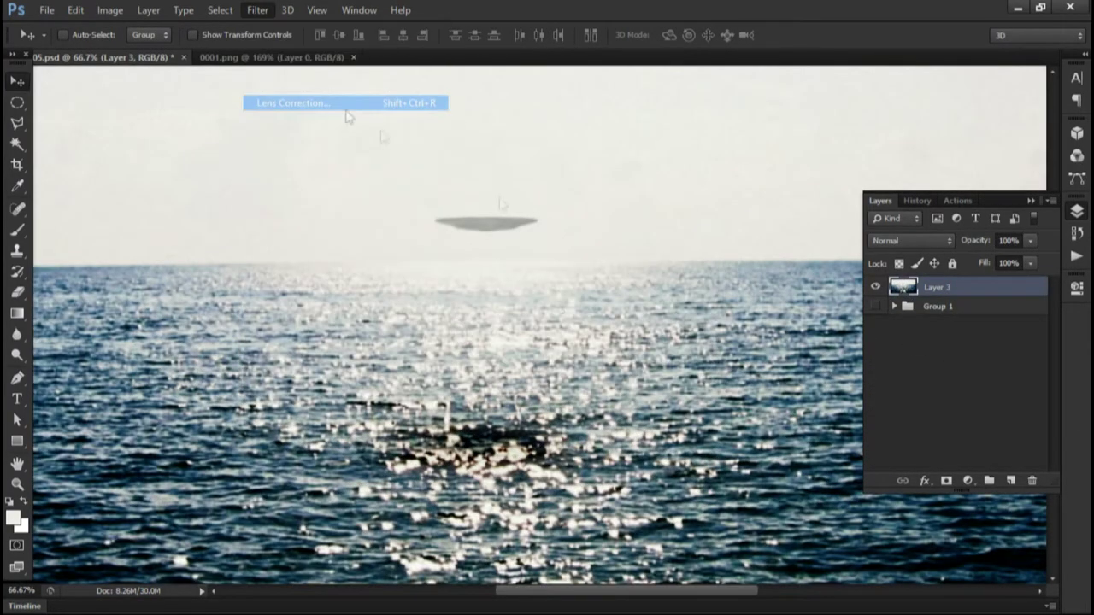
left_click(947, 440)
left_click(948, 474)
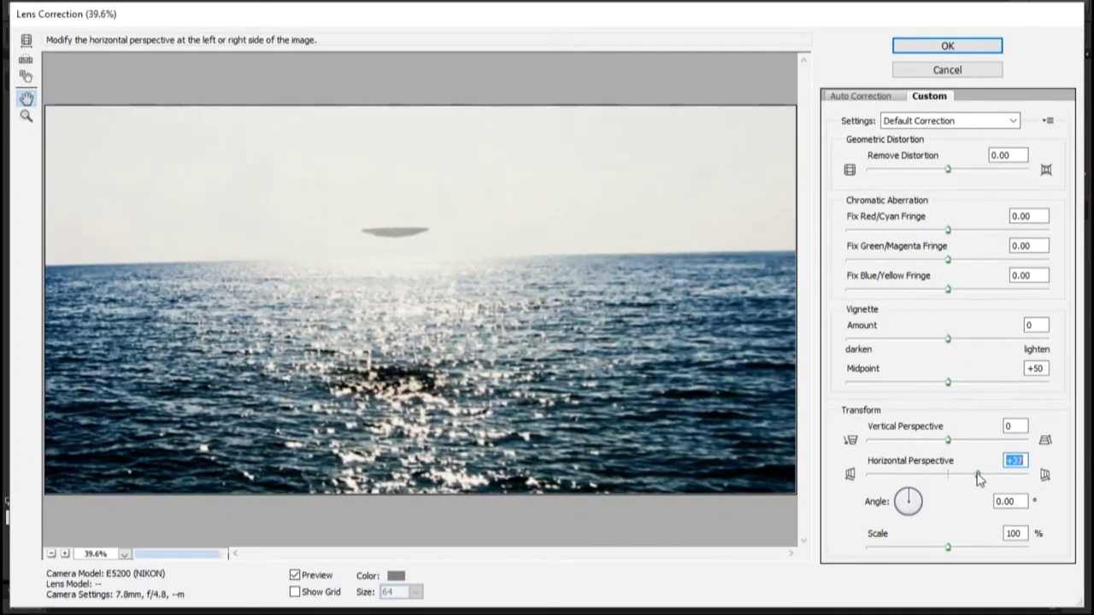
left_click_drag(948, 547, 967, 547)
left_click_drag(948, 439, 980, 442)
left_click_drag(947, 339, 847, 339)
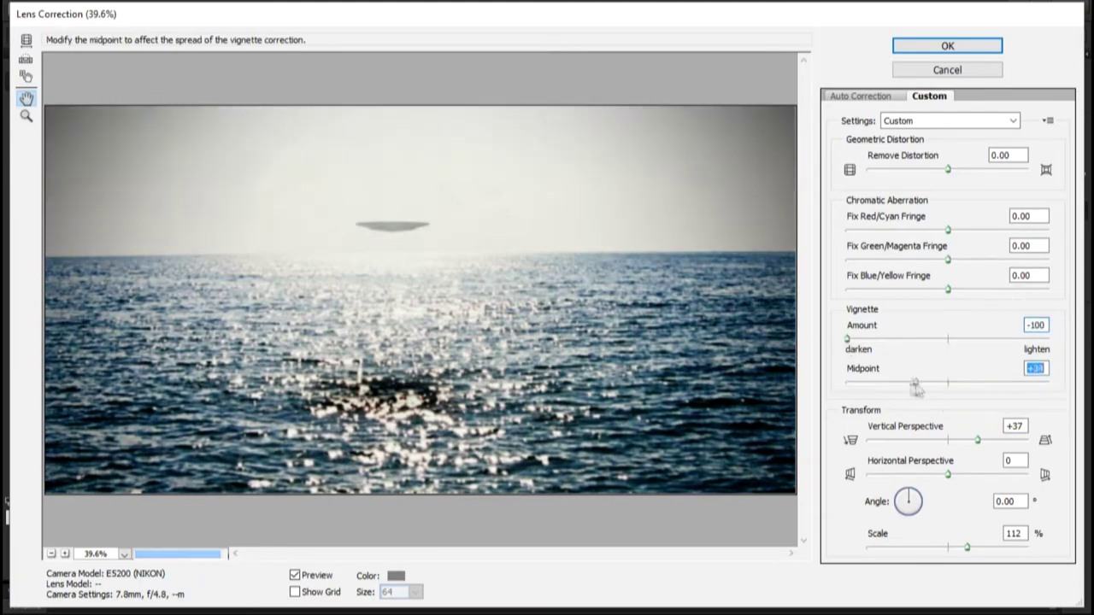
left_click_drag(948, 382, 942, 384)
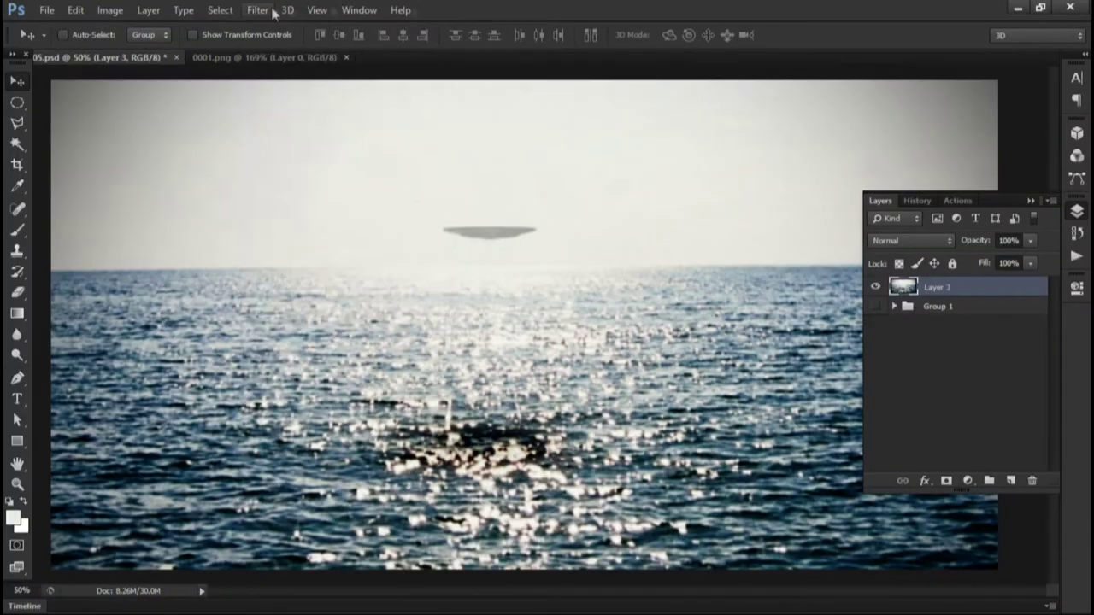
- Try the Grain texture filter on the merged layer, previewing different grain types including Vertical
left_click(263, 9)
mouse_move(331, 273)
left_click(487, 339)
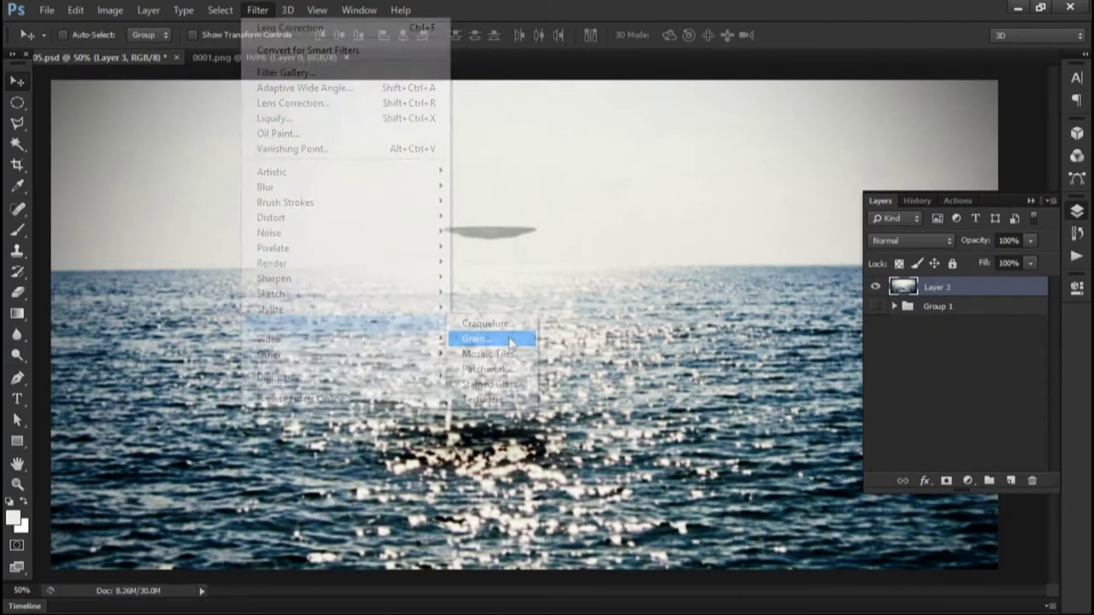
left_click(996, 190)
left_click(979, 227)
scroll(976, 227, "down", 6)
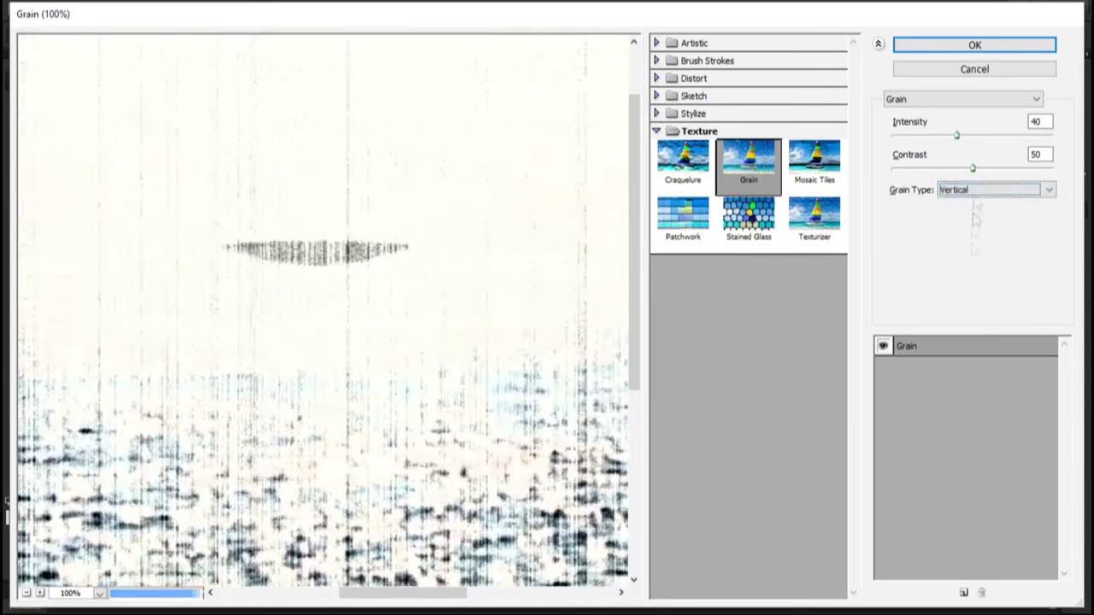
- Lower the grain intensity and try another grain type on the merged layer
scroll(971, 196, "up", 8)
left_click_drag(956, 135, 932, 137)
left_click(993, 190)
scroll(974, 205, "down", 6)
left_click(955, 235)
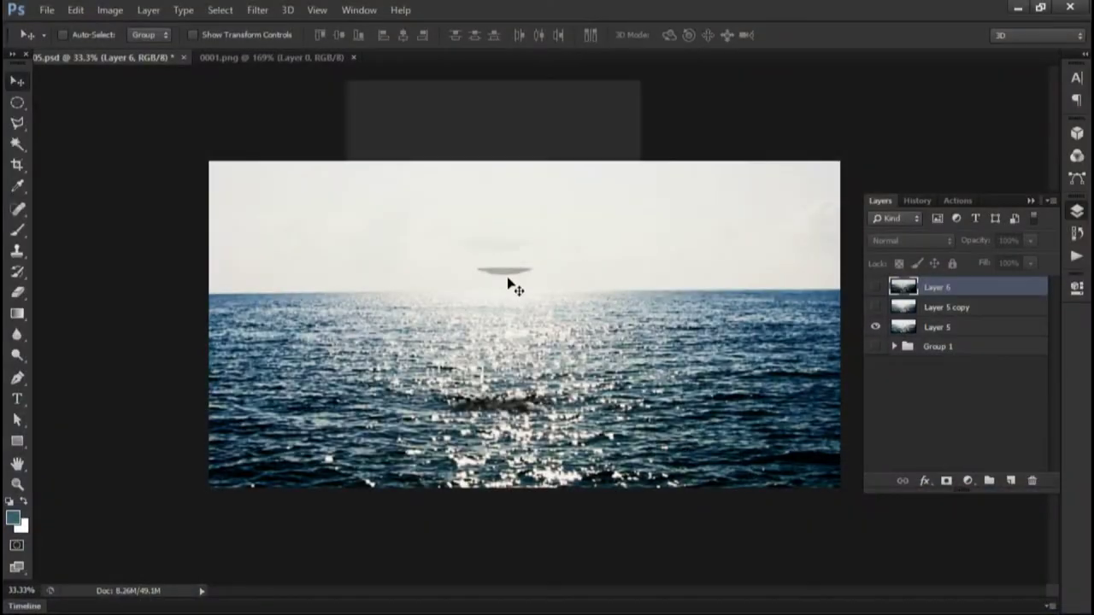
- Set Layer 5 copy to Multiply and start applying a Texture filter to it
left_click(951, 304)
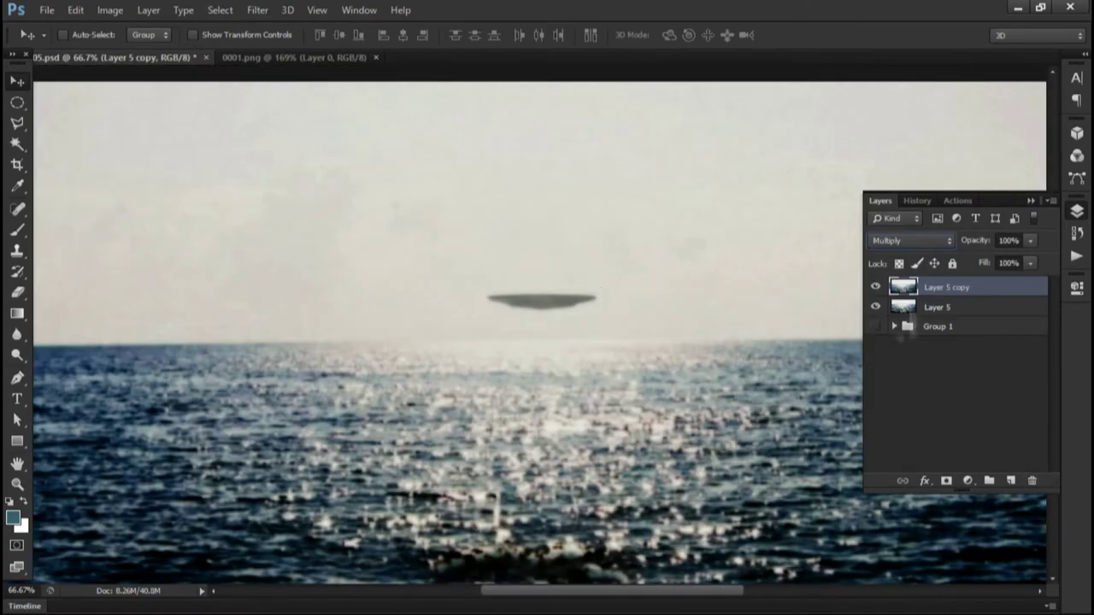
left_click(258, 9)
mouse_move(427, 323)
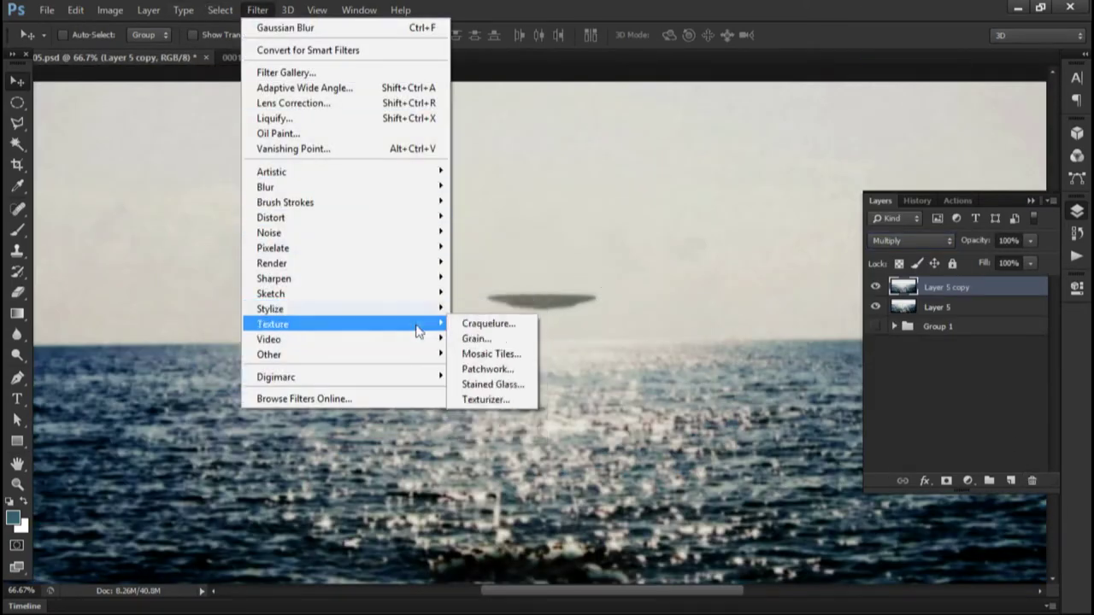